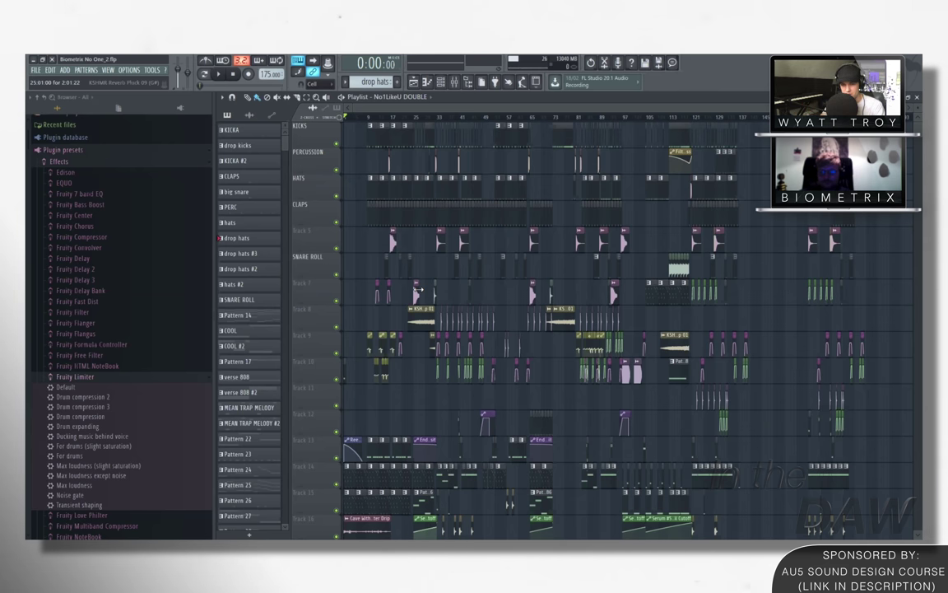
Step: Review the Omnisphere #5 melody notes and check its instrument patch from the channel list
scroll(418, 290, "down", 3)
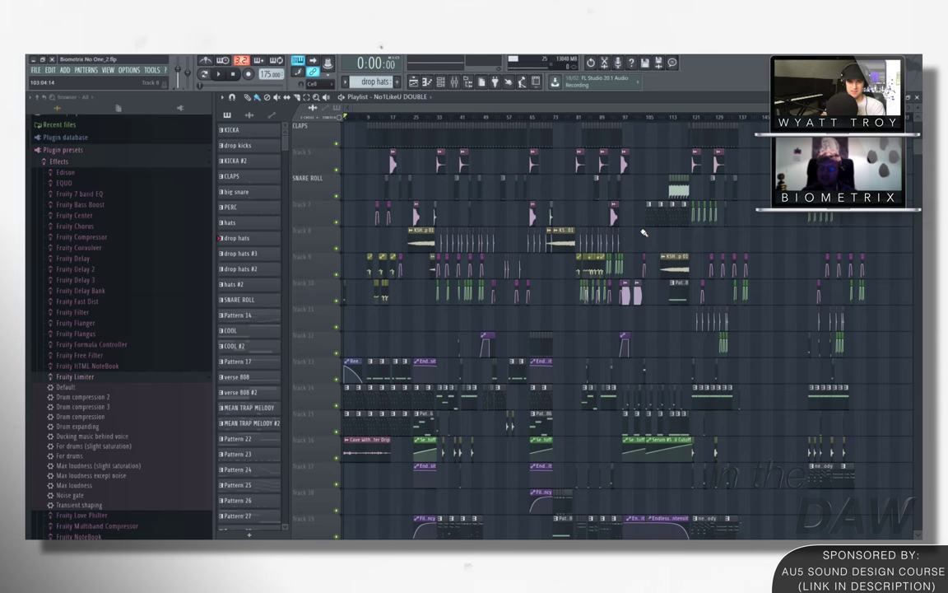
scroll(392, 162, "up", 5)
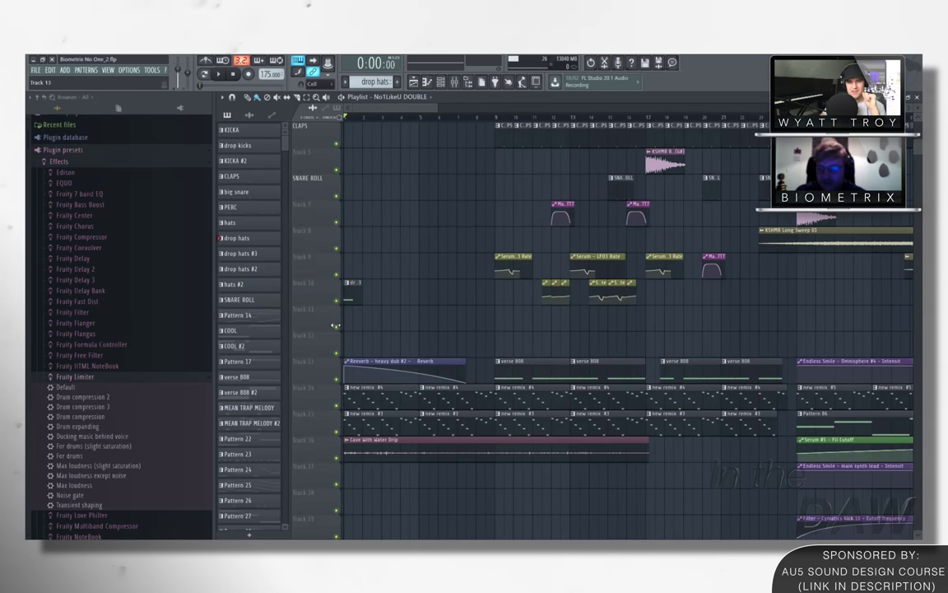
double_click(363, 387)
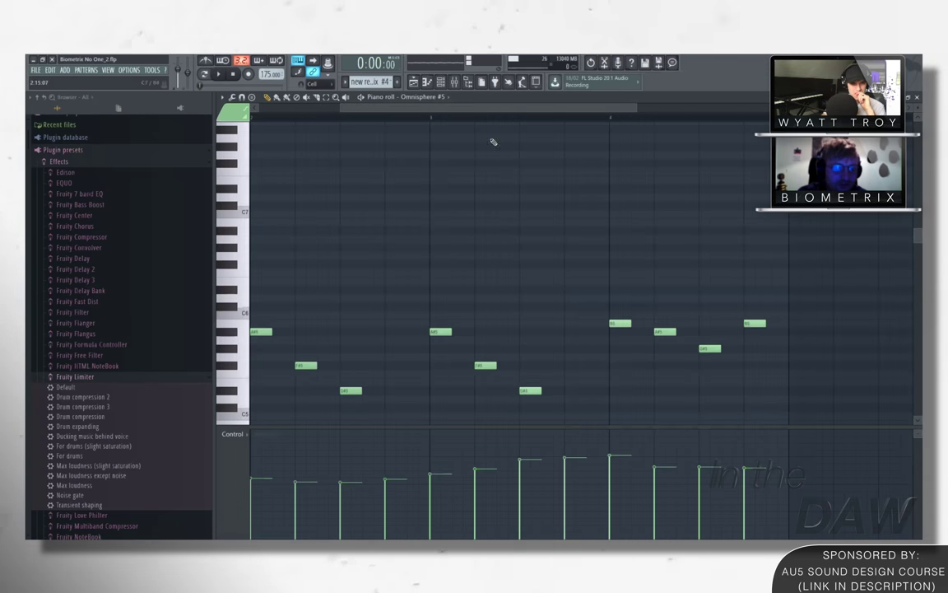
scroll(269, 327, "left", 3)
key("F6")
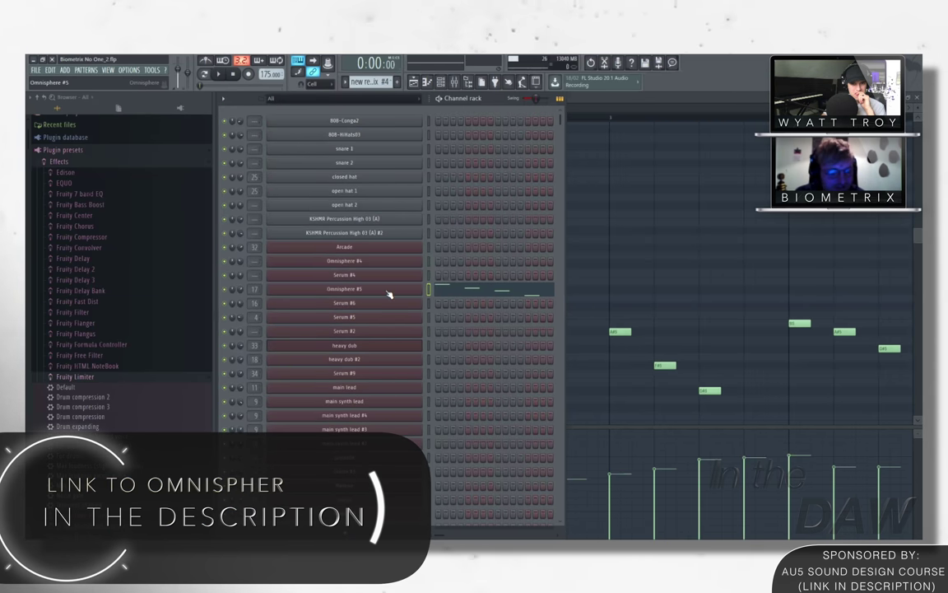
left_click(218, 74)
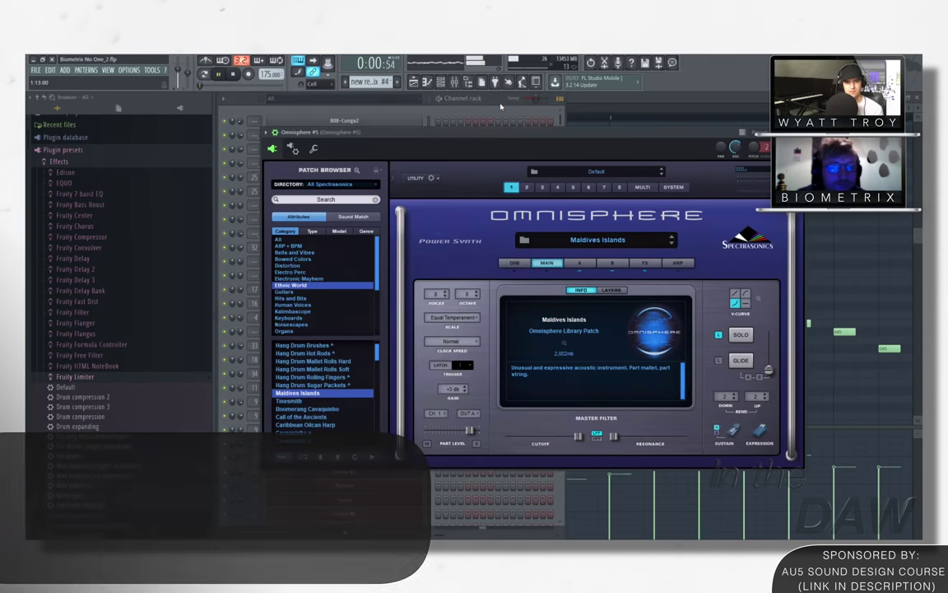
left_click(485, 289)
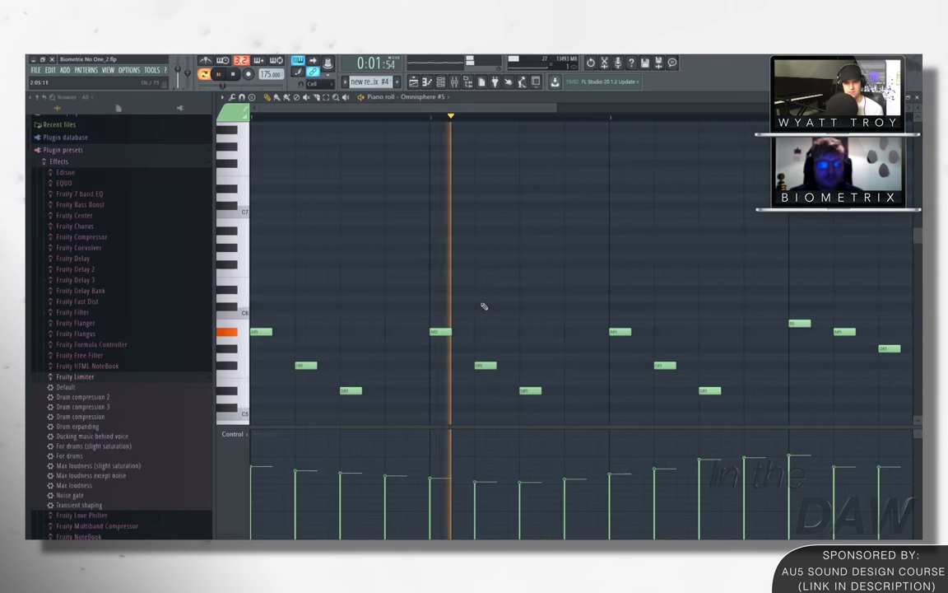
scroll(526, 321, "down", 3)
scroll(539, 354, "down", 2)
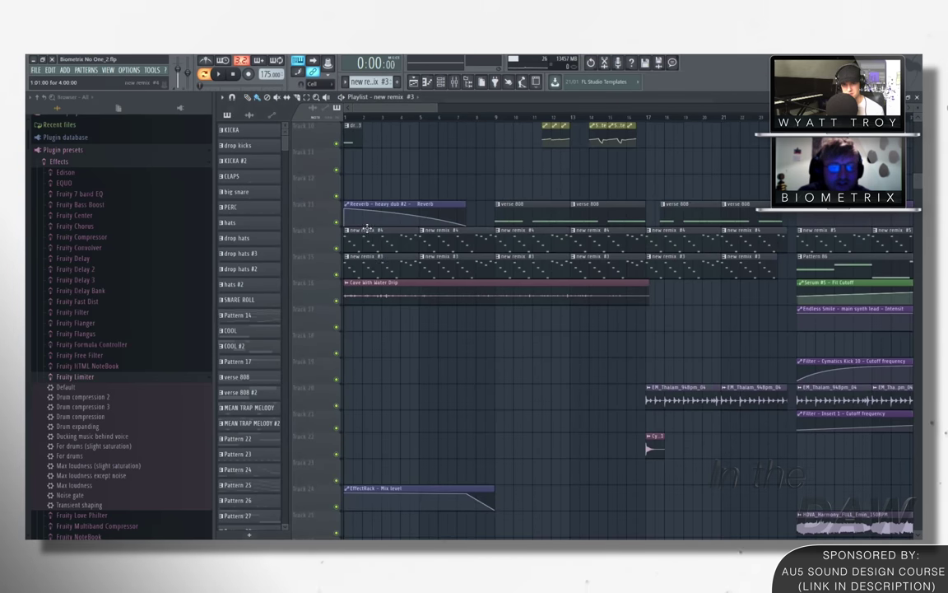
scroll(366, 230, "down", 3)
Step: Play the arrangement and scroll through the Playlist tracks while it plays
key("space")
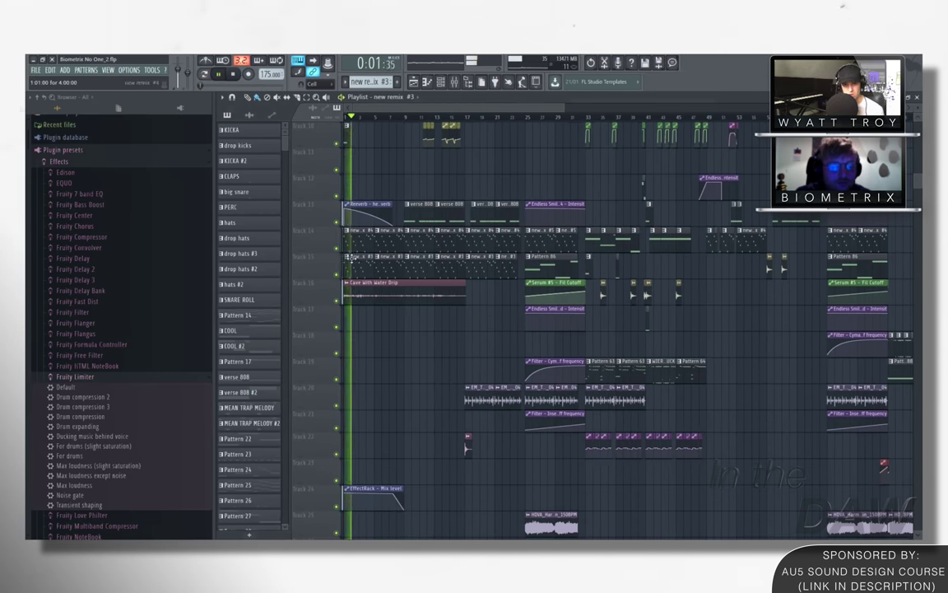
scroll(351, 258, "up", 3)
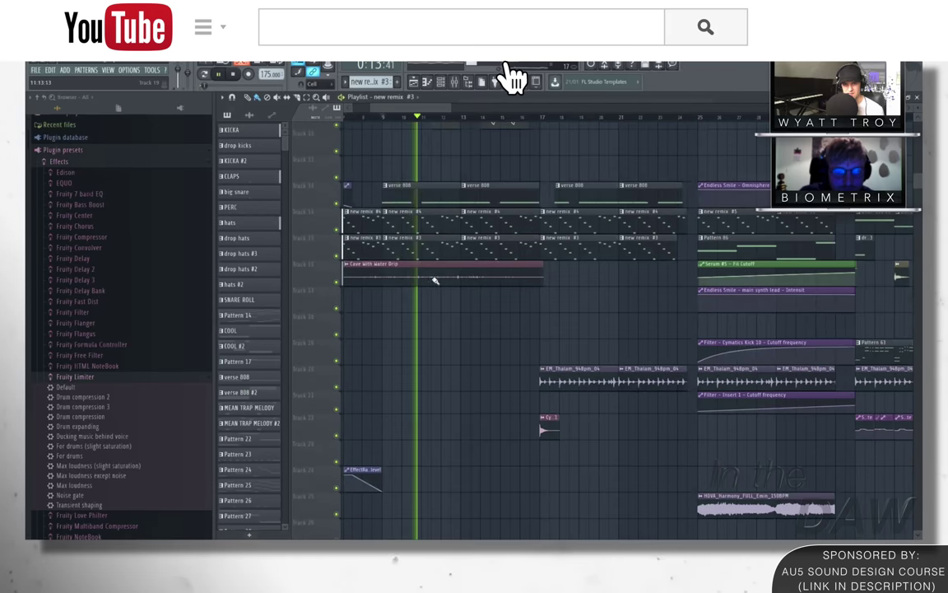
scroll(474, 295, "down", 4)
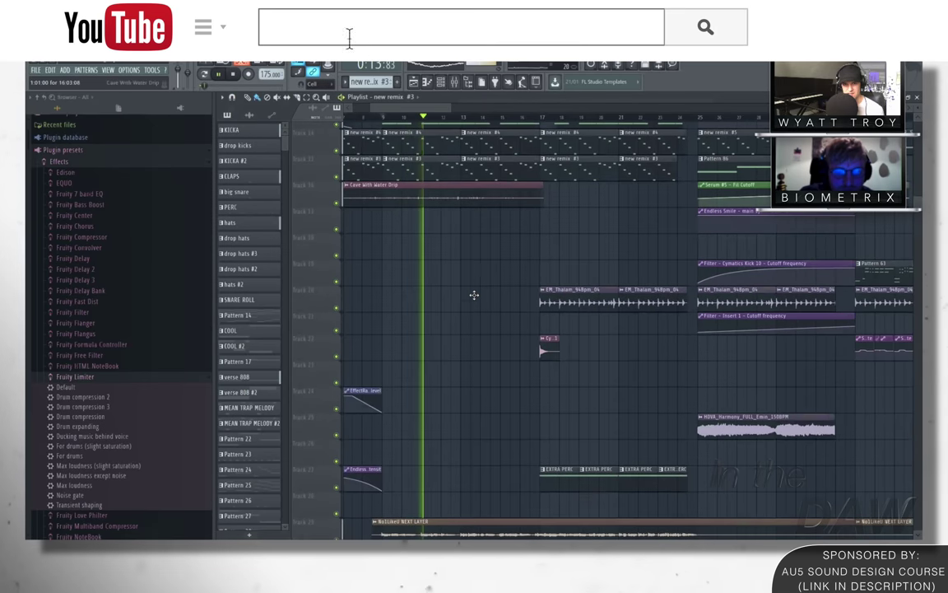
scroll(474, 295, "down", 6)
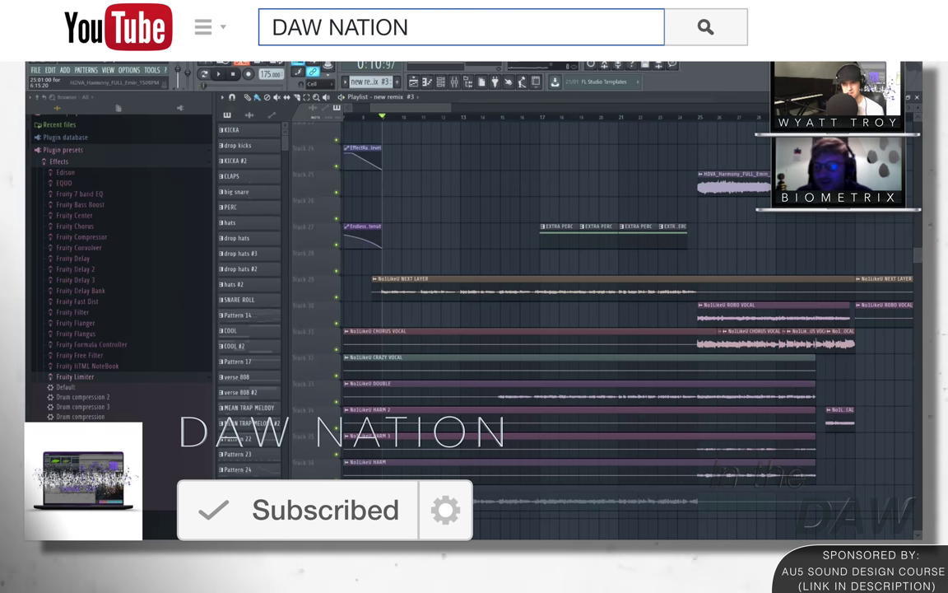
scroll(470, 232, "up", 10)
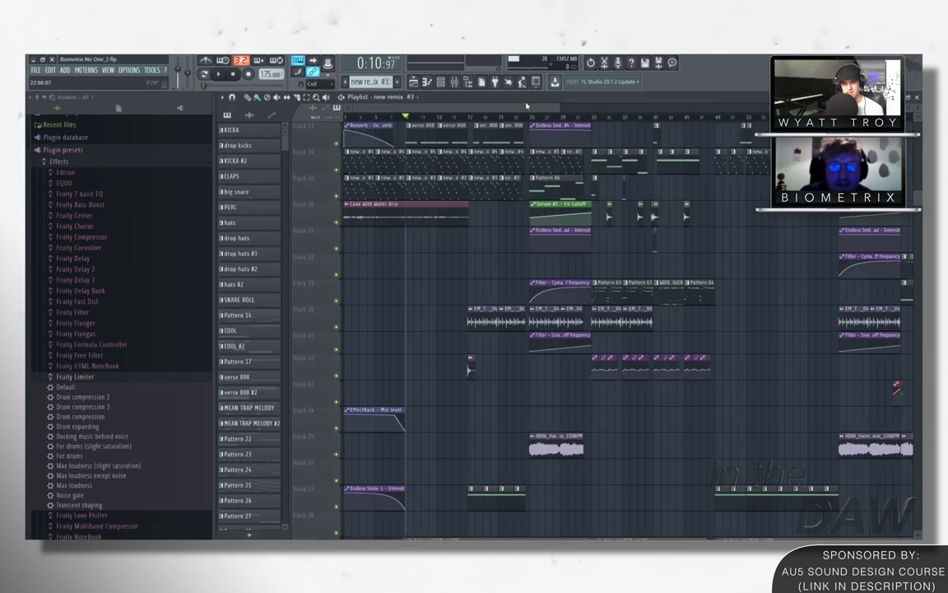
scroll(461, 411, "down", 10)
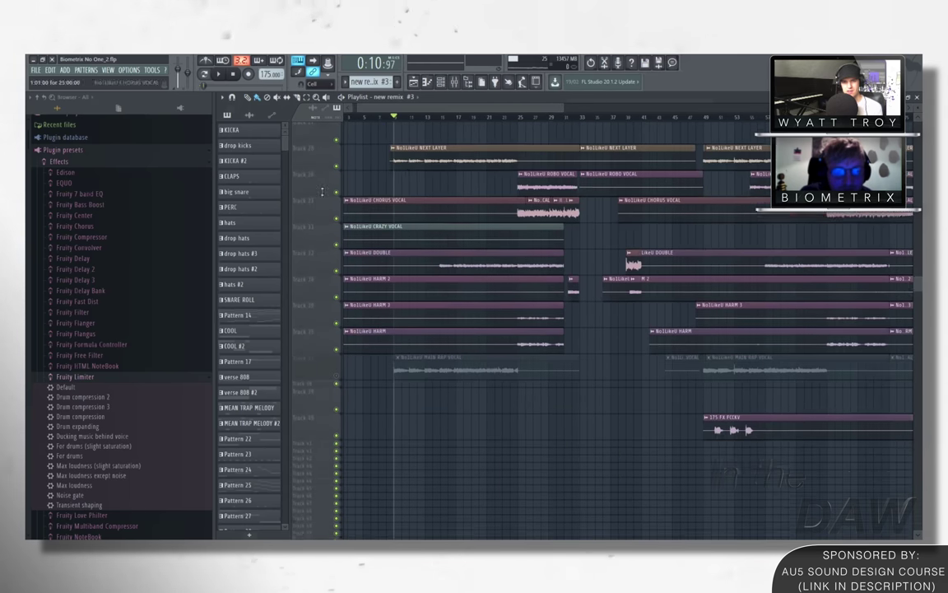
scroll(379, 199, "up", 1)
Step: Solo the NoILikeU NEXT LAYER vocal track, then unsolo it so every track plays
right_click(340, 194)
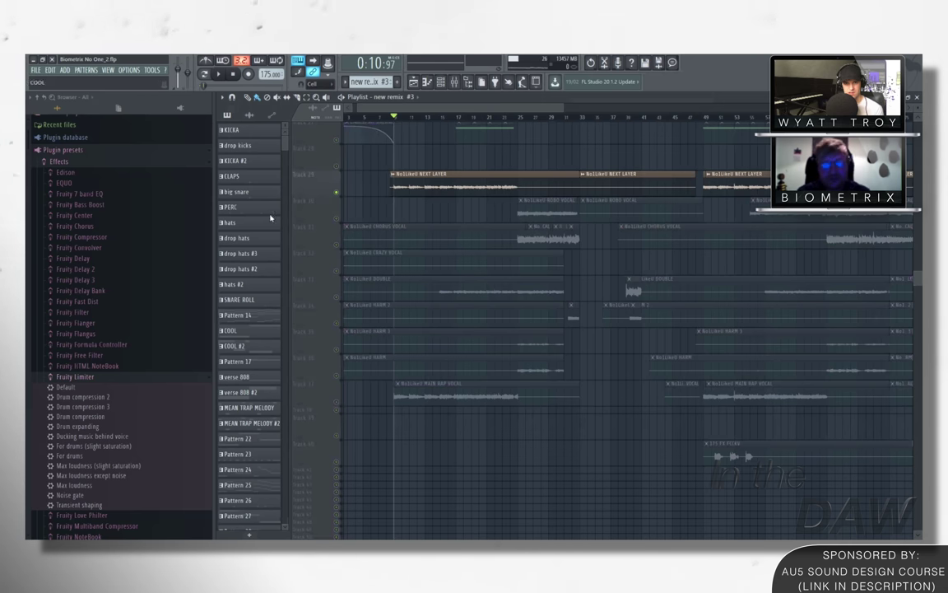
scroll(333, 200, "up", 5)
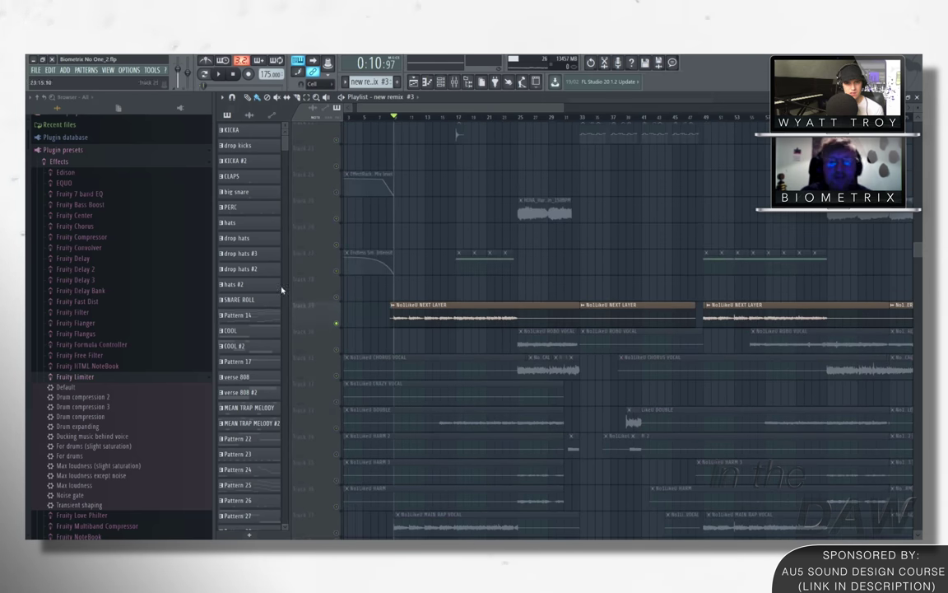
right_click(339, 328)
Step: Set playback to start at the Pattern 63 section, 0:43:88 at bar 33
scroll(499, 222, "up", 8)
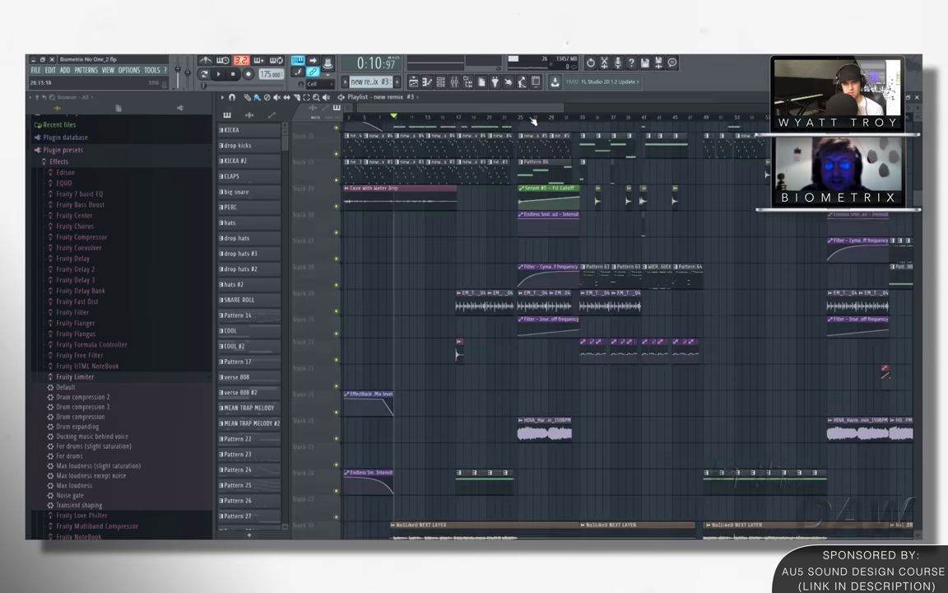
scroll(534, 120, "up", 1)
left_click(555, 121)
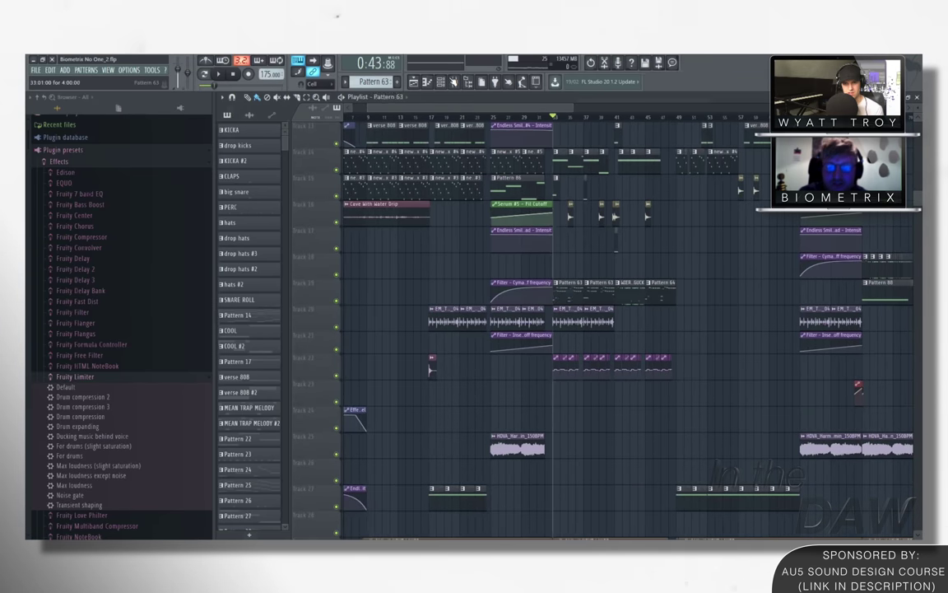
key("F7")
Step: Play the main lead's notes, then stop and return to the Playlist
key("space")
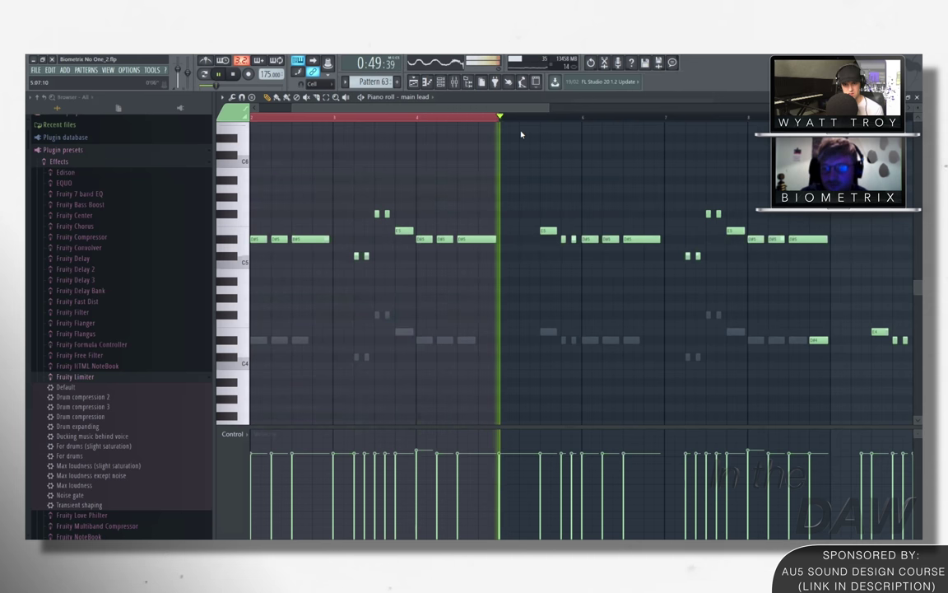
key("space")
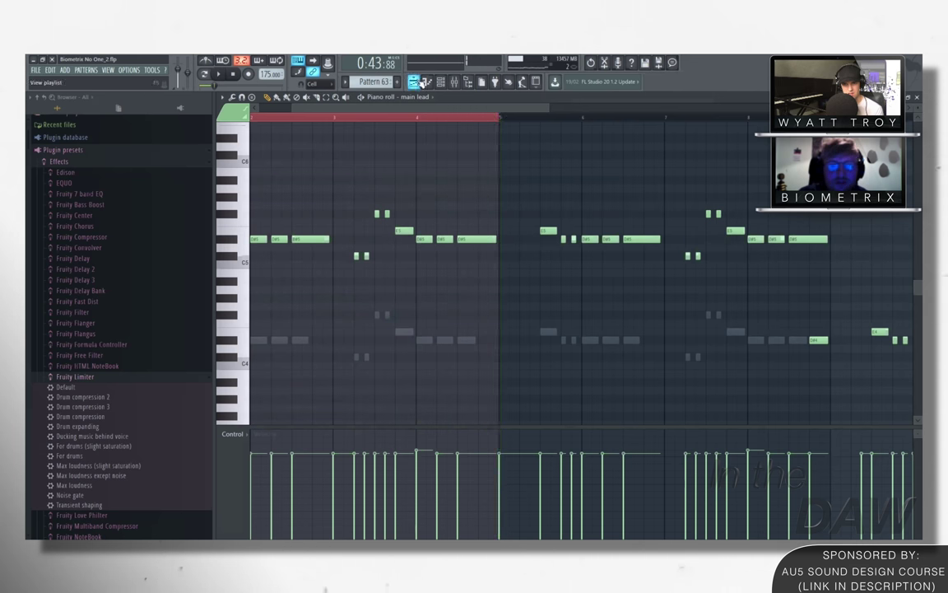
key("F5")
scroll(459, 282, "down", 3)
scroll(445, 329, "down", 6)
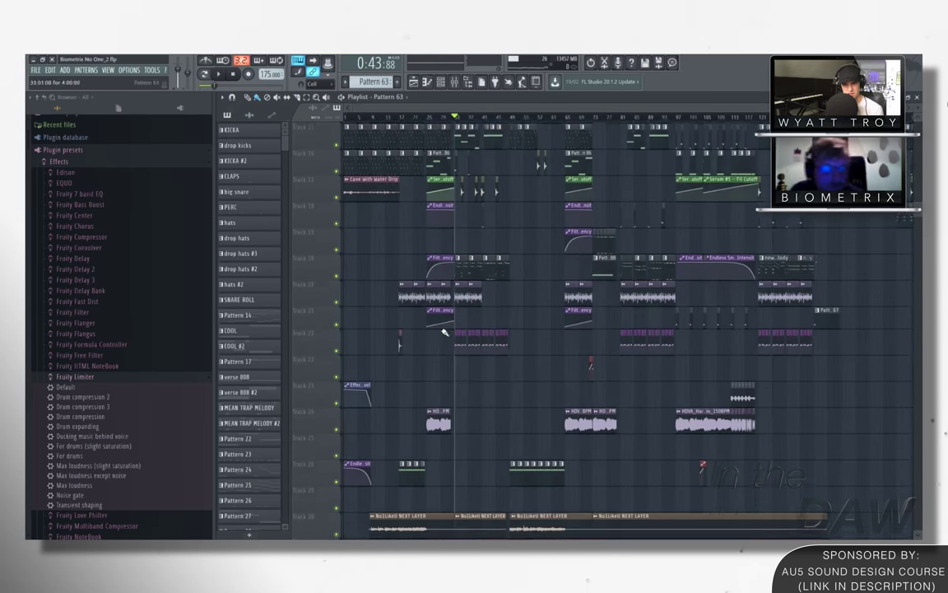
scroll(392, 273, "up", 4)
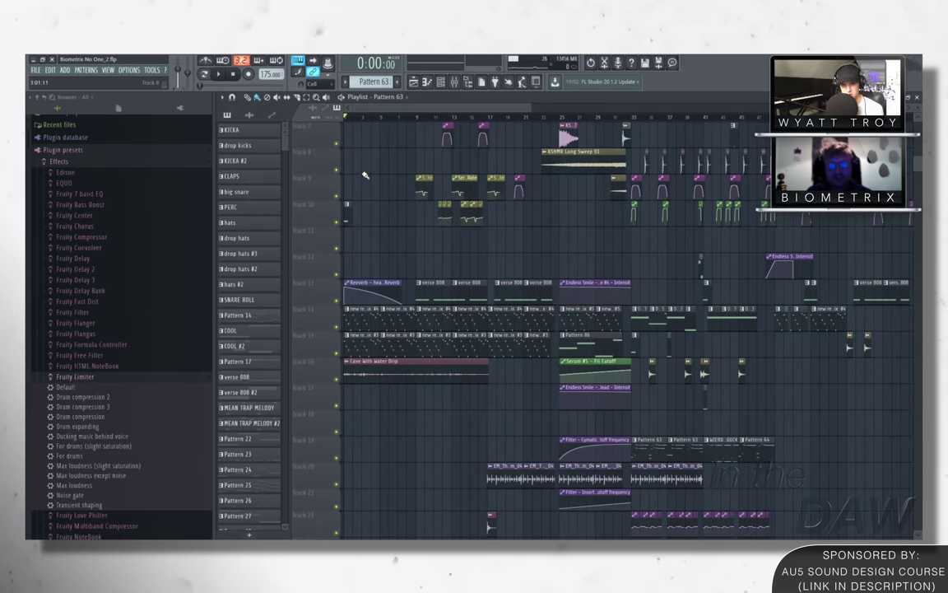
Step: Play the arrangement from the start, stop it, and scroll through the tracks
key("space")
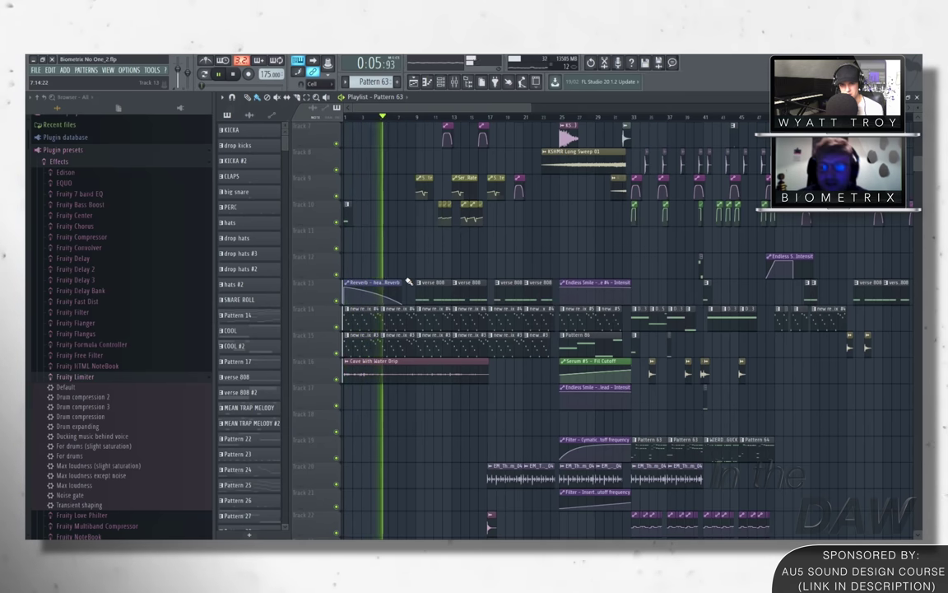
key("space")
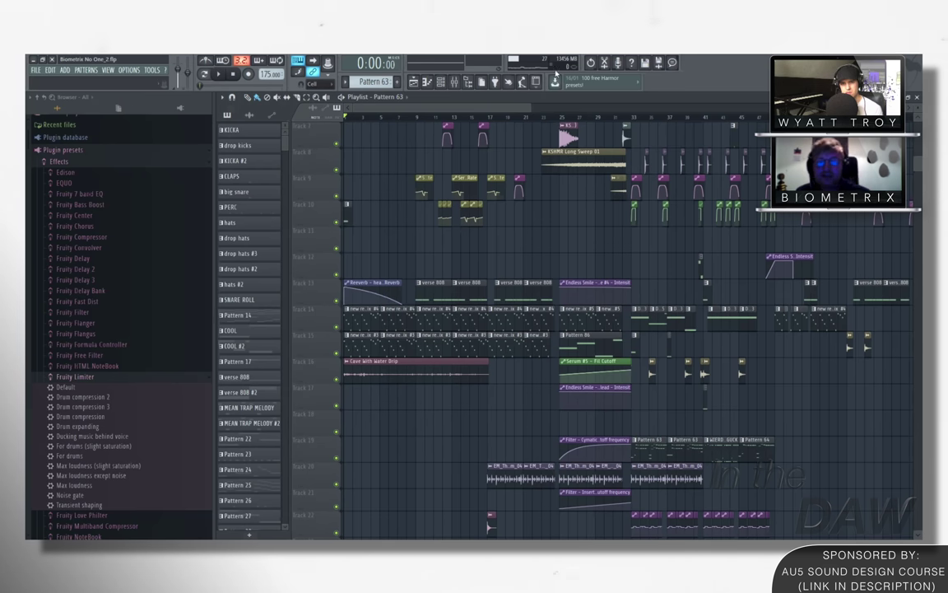
scroll(582, 185, "up", 6)
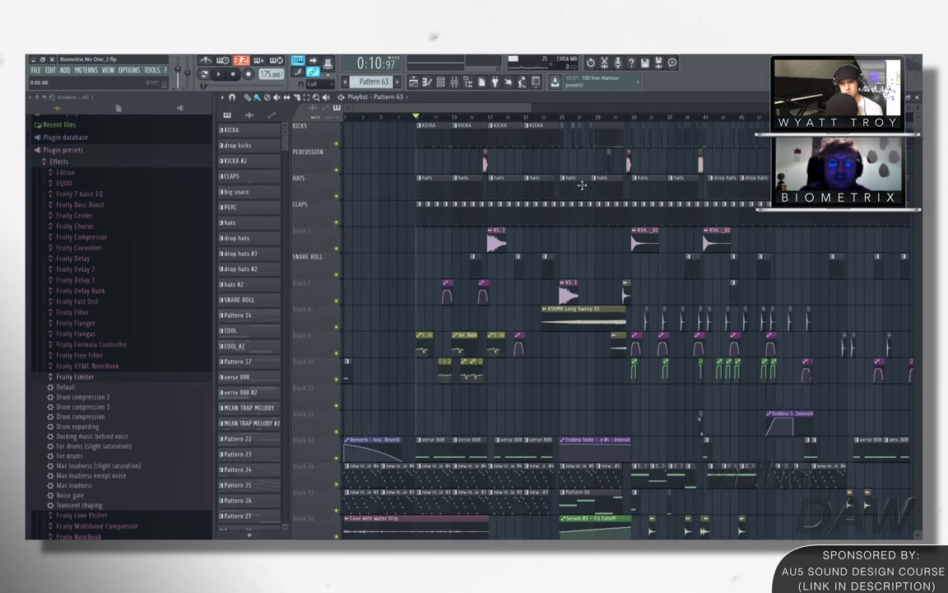
scroll(581, 185, "down", 3)
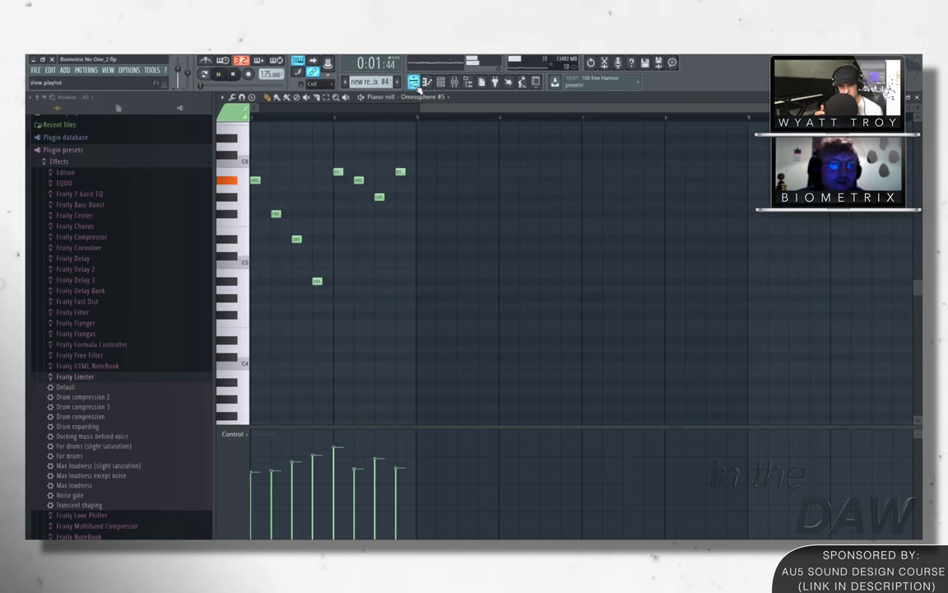
Step: Return to the Playlist and scroll up and down through the arrangement's tracks
key("F5")
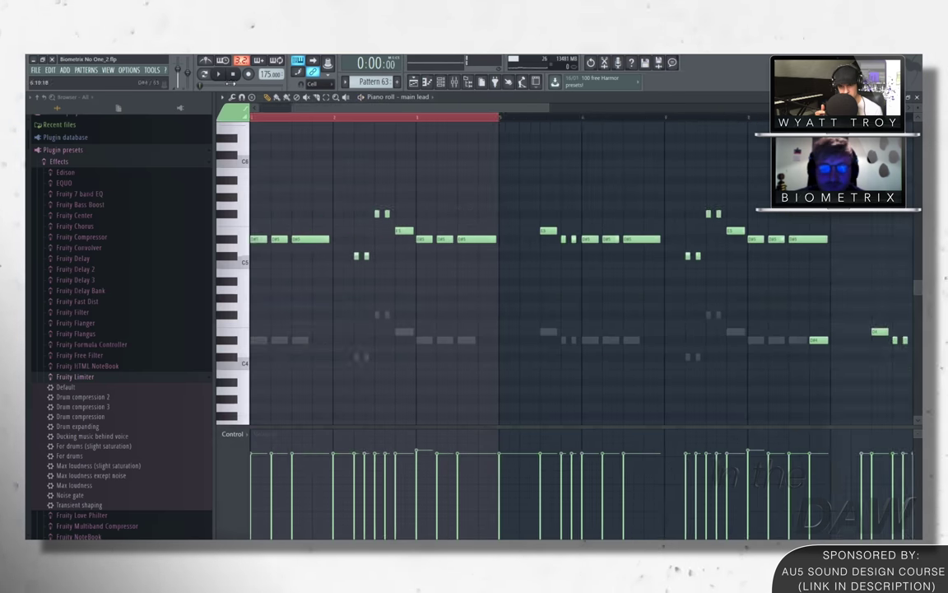
scroll(527, 272, "left", 2)
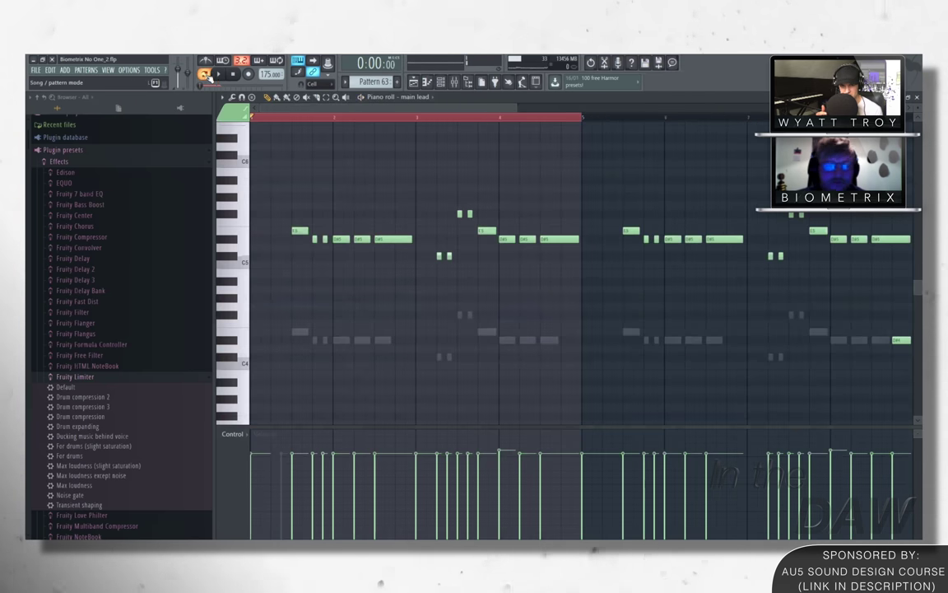
left_click(405, 83)
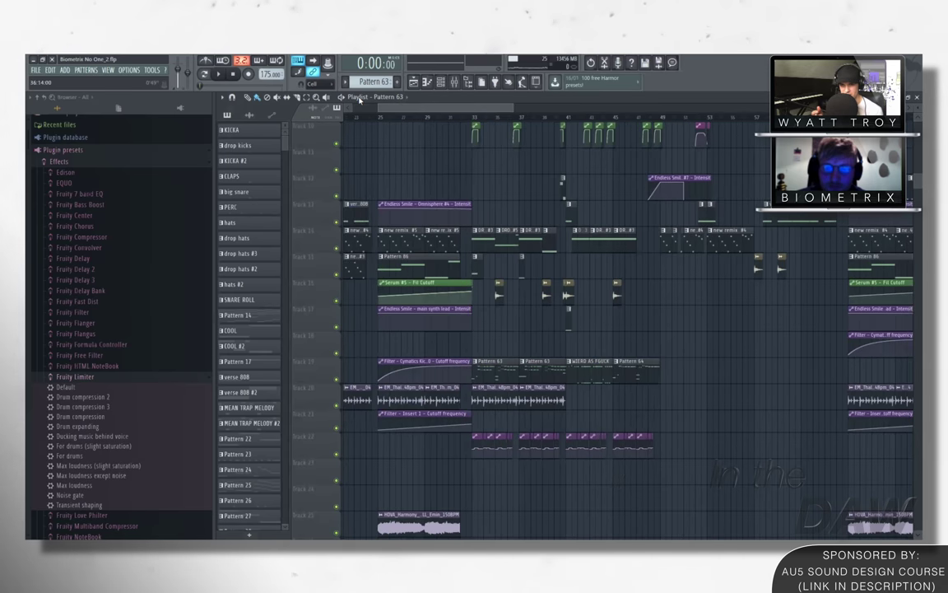
scroll(534, 196, "left", 5)
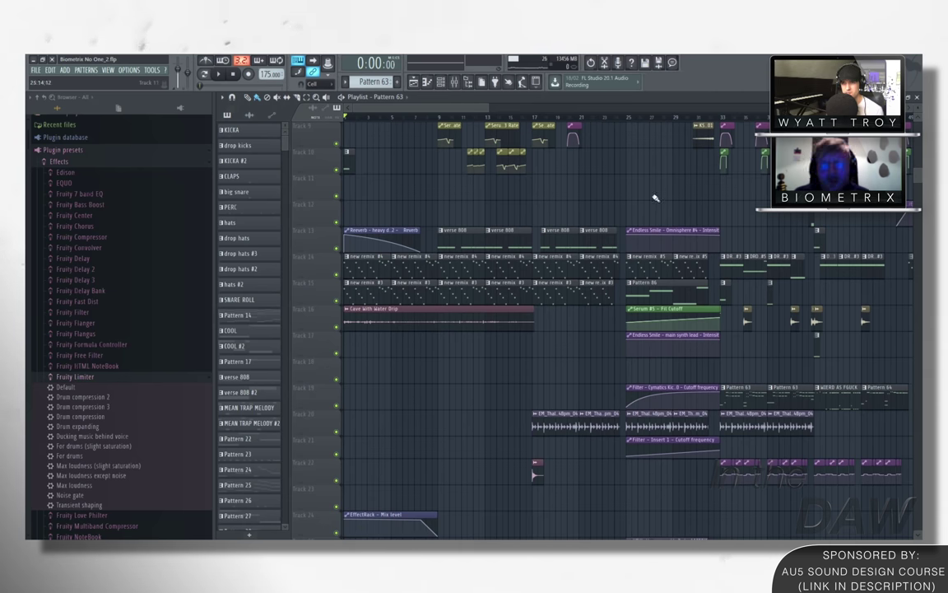
scroll(654, 251, "down", 5)
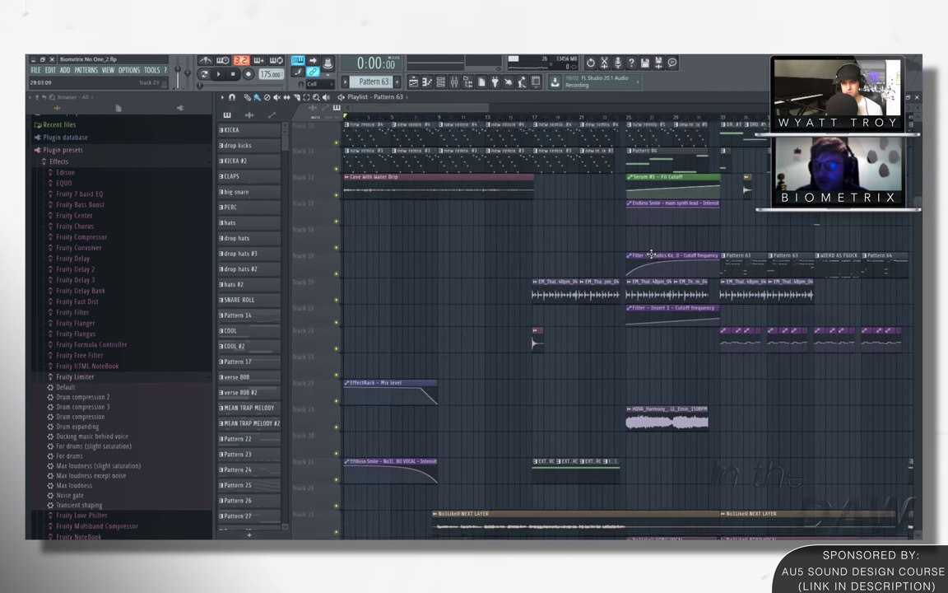
scroll(651, 253, "up", 4)
scroll(560, 251, "down", 5)
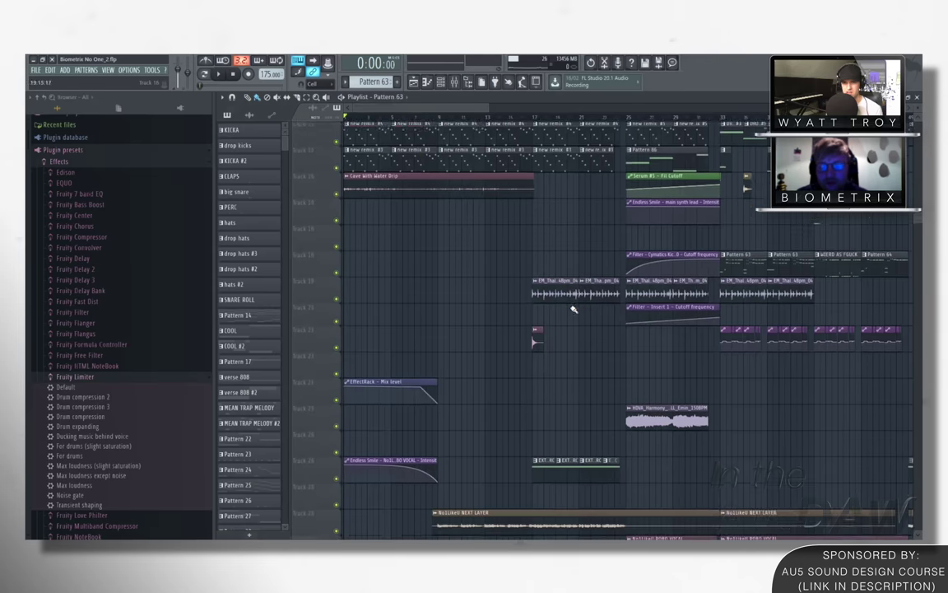
scroll(531, 277, "down", 2)
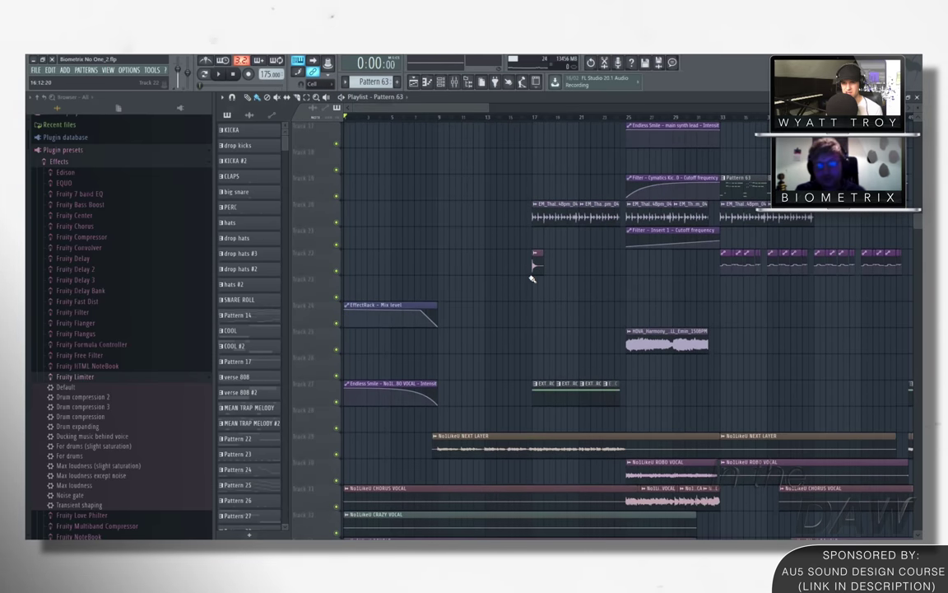
scroll(518, 235, "up", 2)
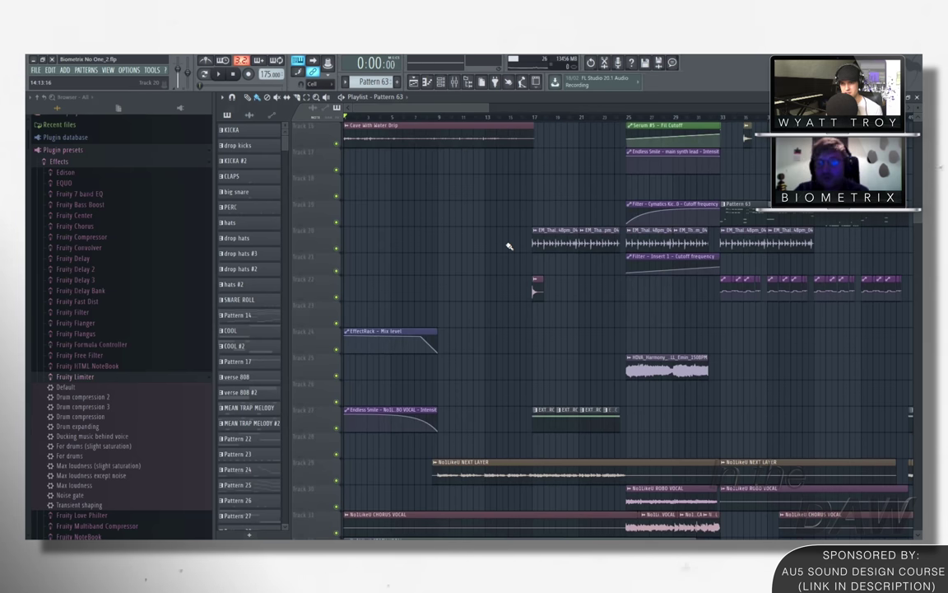
scroll(694, 198, "up", 6)
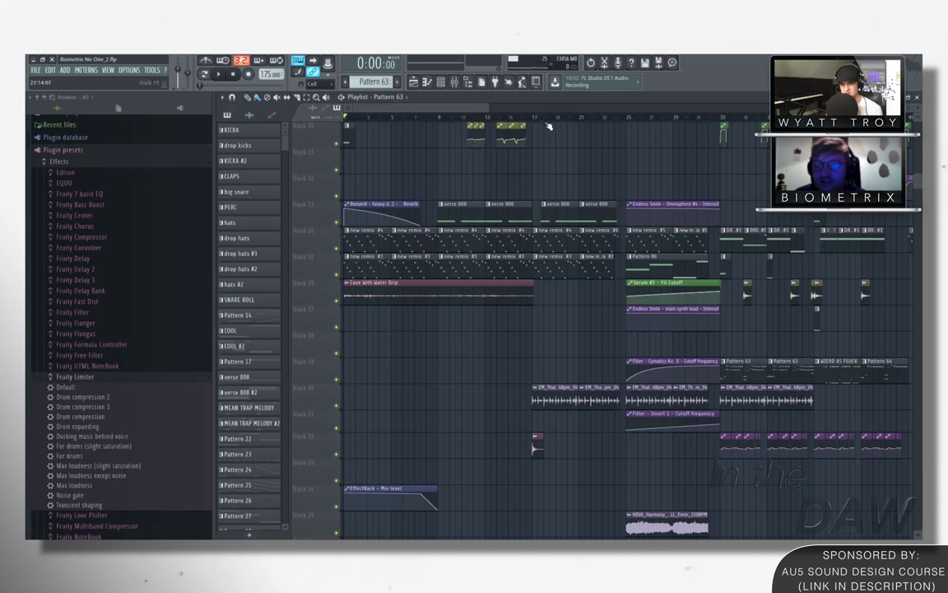
Step: Pan the arrangement forward about eight bars, back to the song start, then across the song
left_click_drag(497, 109, 552, 128)
left_click_drag(495, 109, 719, 141)
scroll(459, 115, "right", 10)
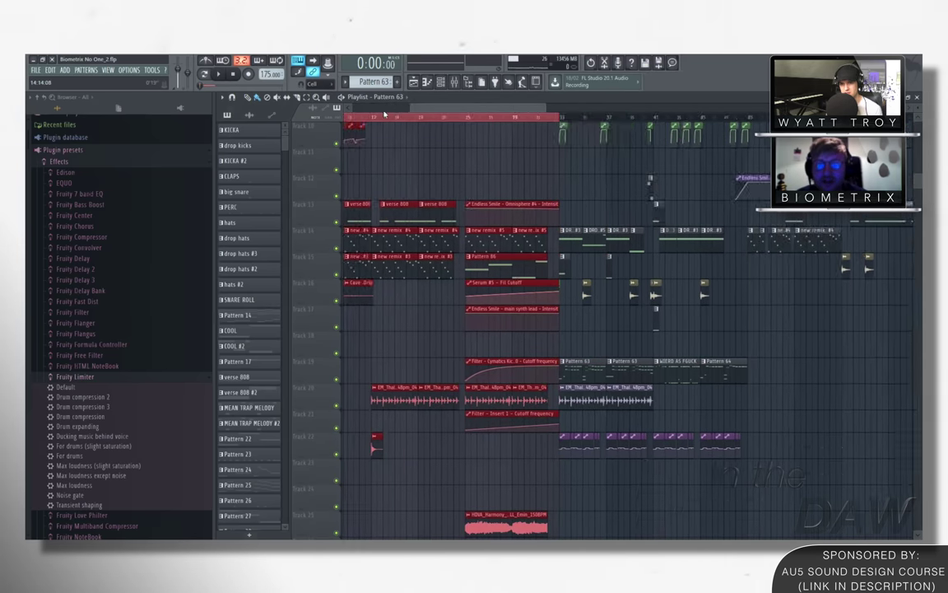
left_click_drag(394, 119, 562, 130)
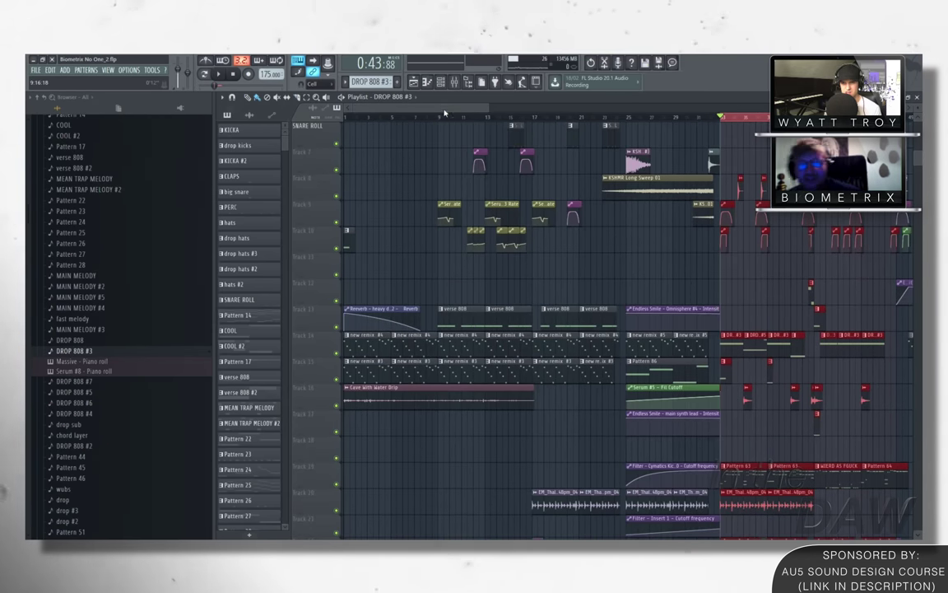
scroll(683, 249, "right", 10)
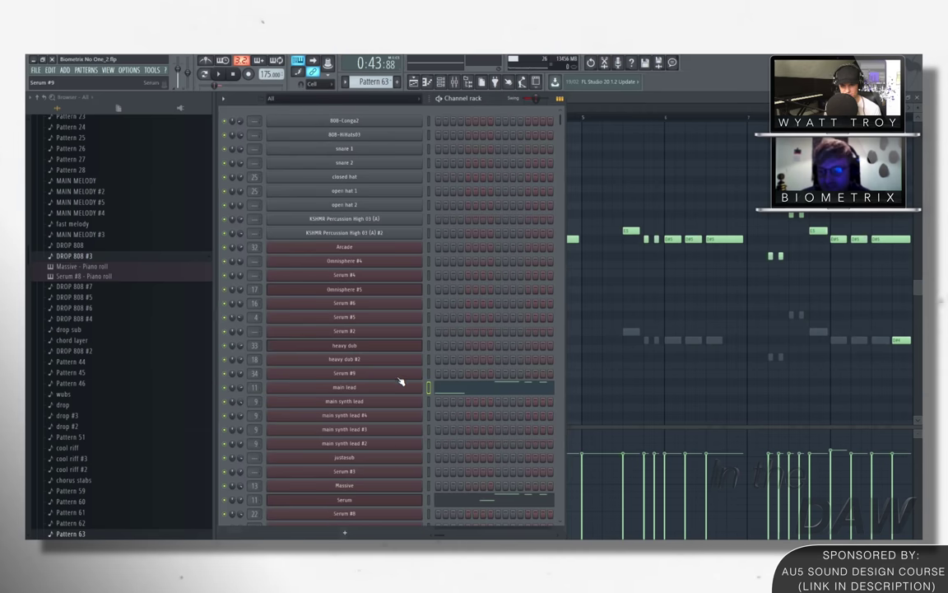
Step: Switch to Song mode and open the Serum #7 synth with the troyboi groovy lead preset
scroll(372, 408, "down", 5)
scroll(470, 218, "up", 5)
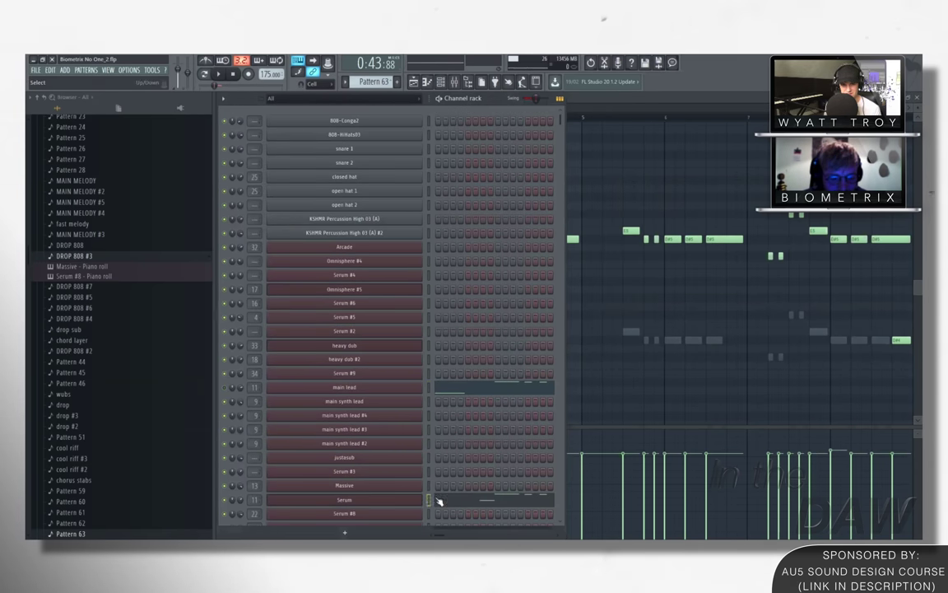
key("l")
scroll(434, 332, "down", 6)
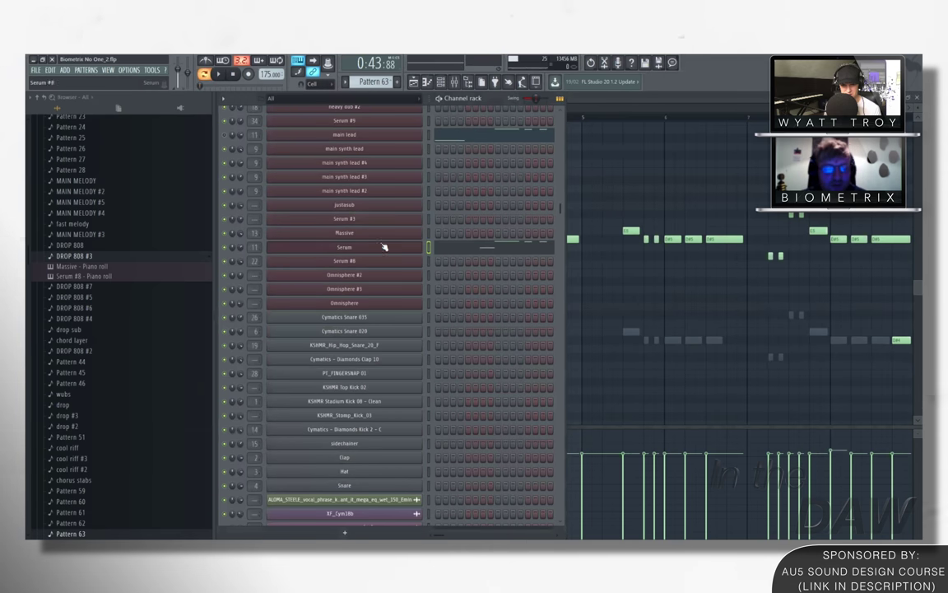
left_click(383, 251)
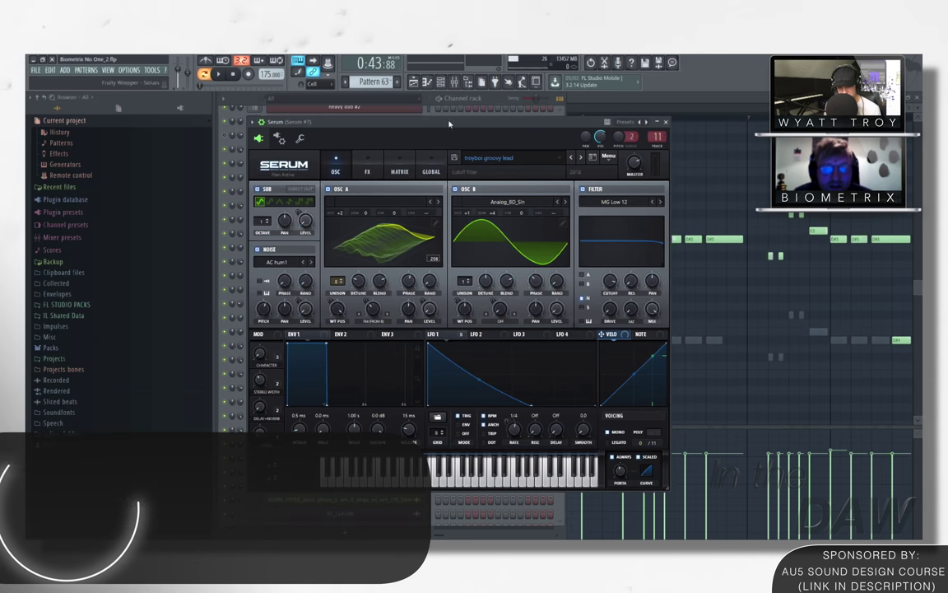
left_click_drag(451, 123, 463, 135)
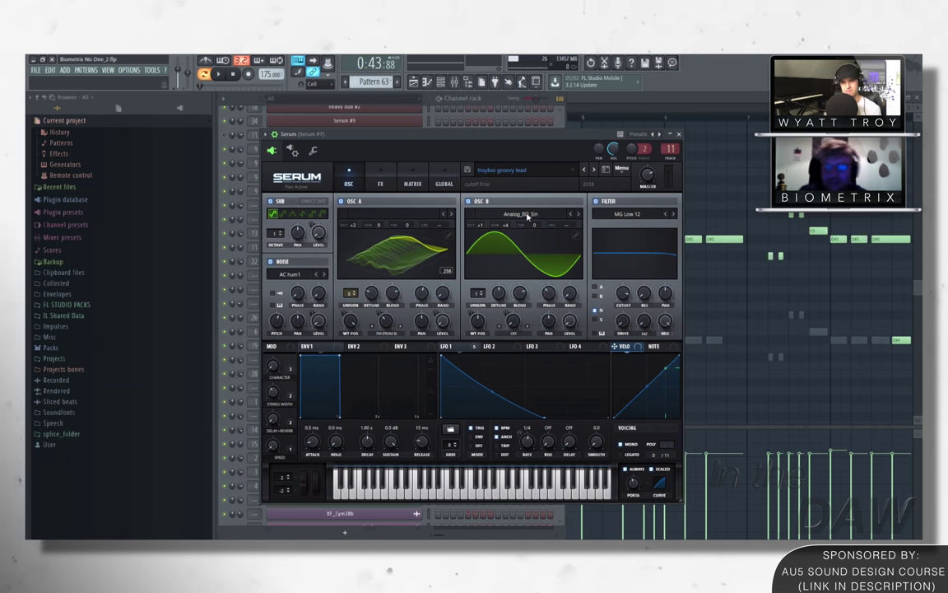
left_click_drag(485, 134, 491, 109)
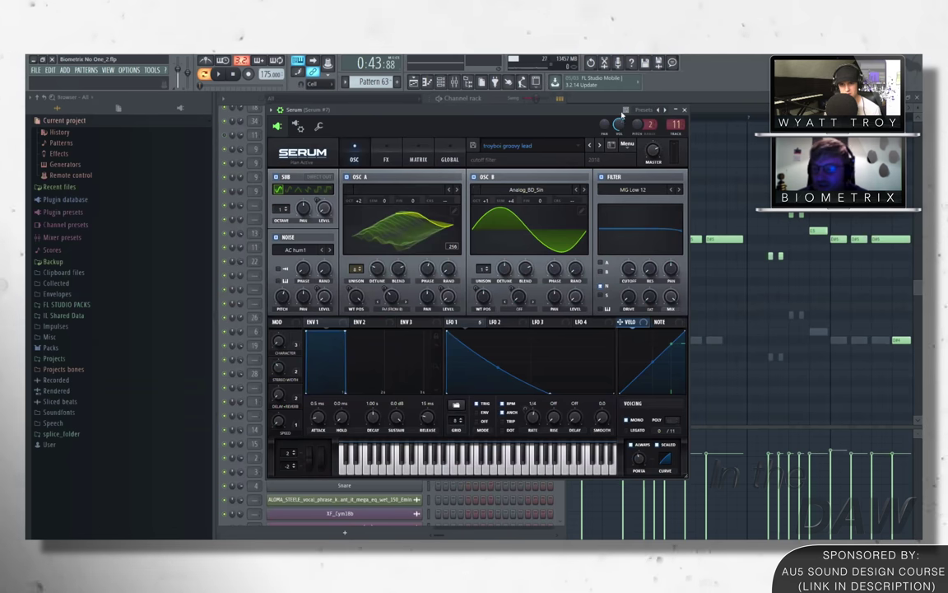
Step: Toggle Serum's sub oscillator off and on, and play the song while viewing the FX and OSC pages
left_click(276, 177)
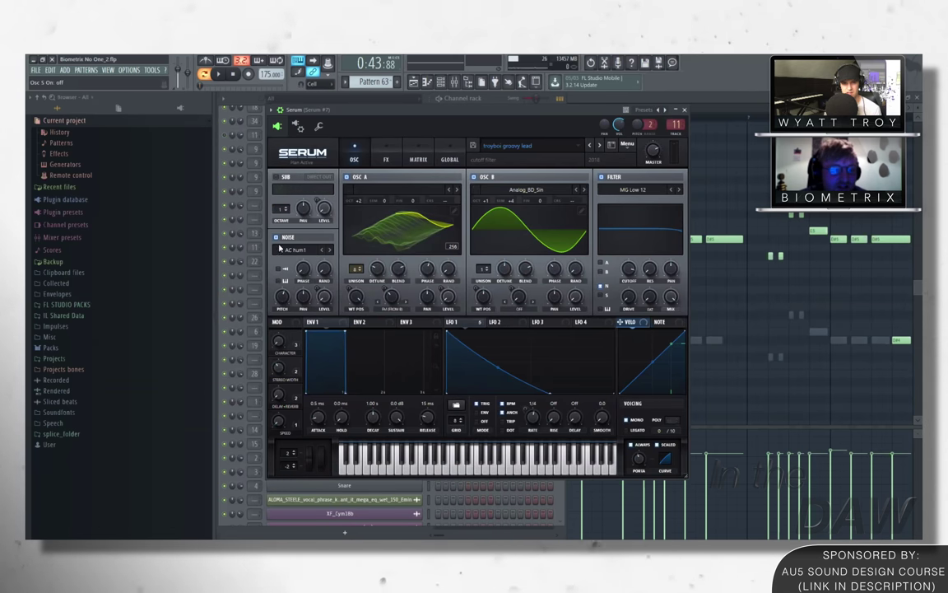
left_click(277, 177)
left_click_drag(477, 109, 447, 106)
key("space")
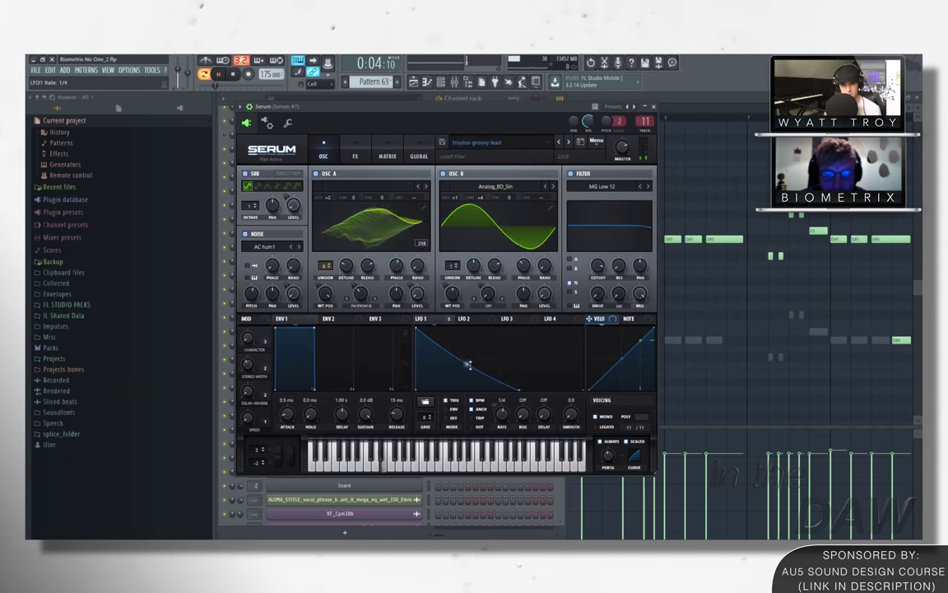
left_click(355, 156)
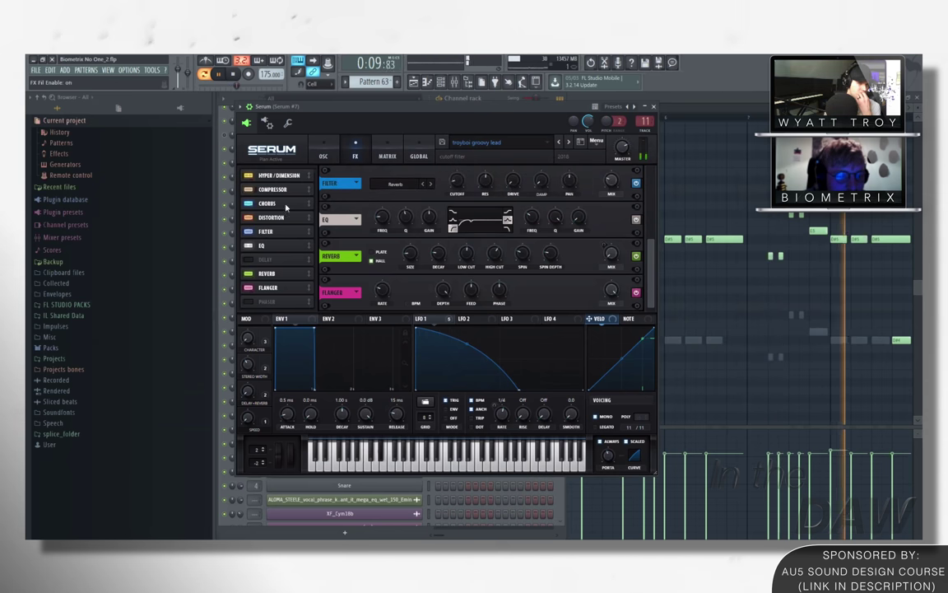
left_click(324, 156)
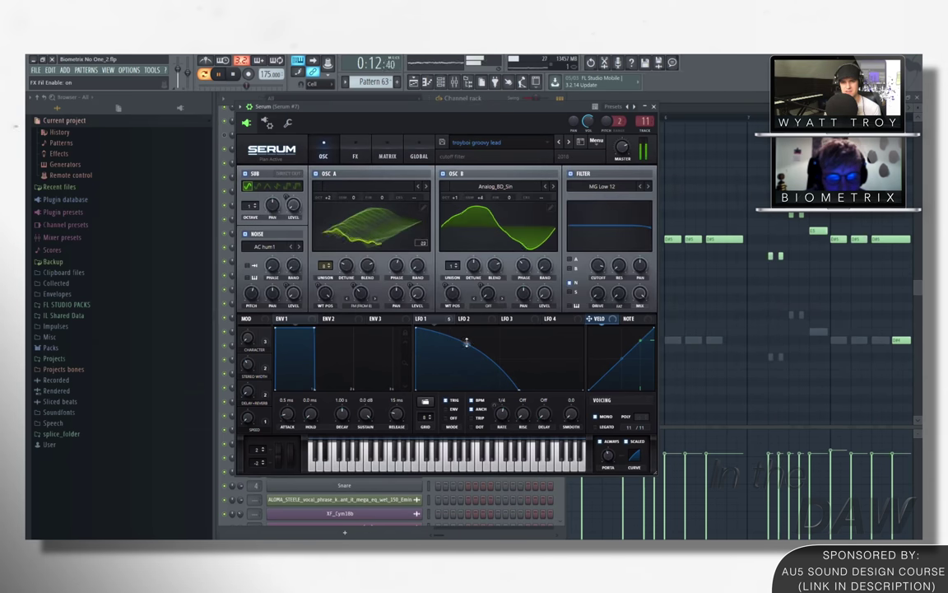
left_click_drag(391, 111, 449, 149)
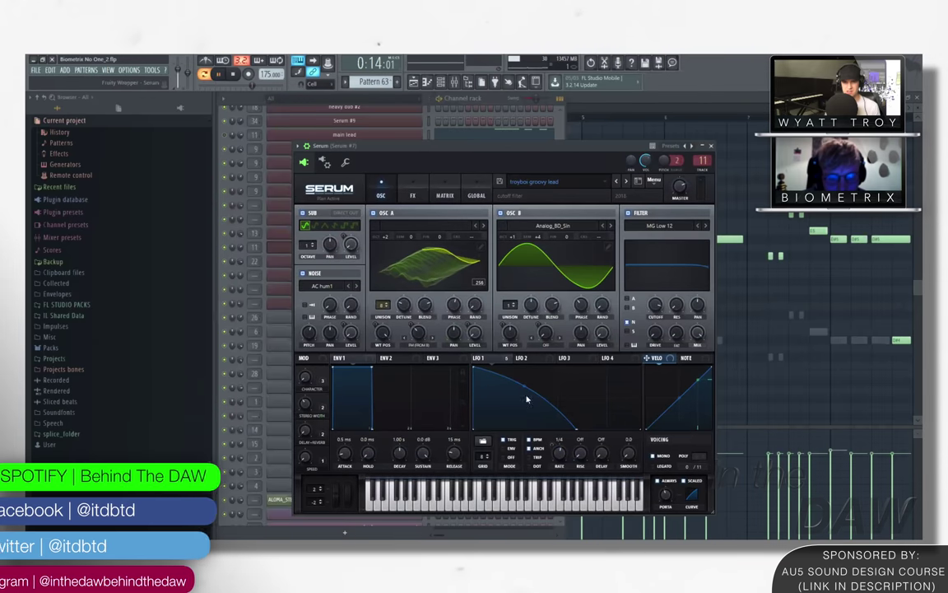
key("space")
key("F6")
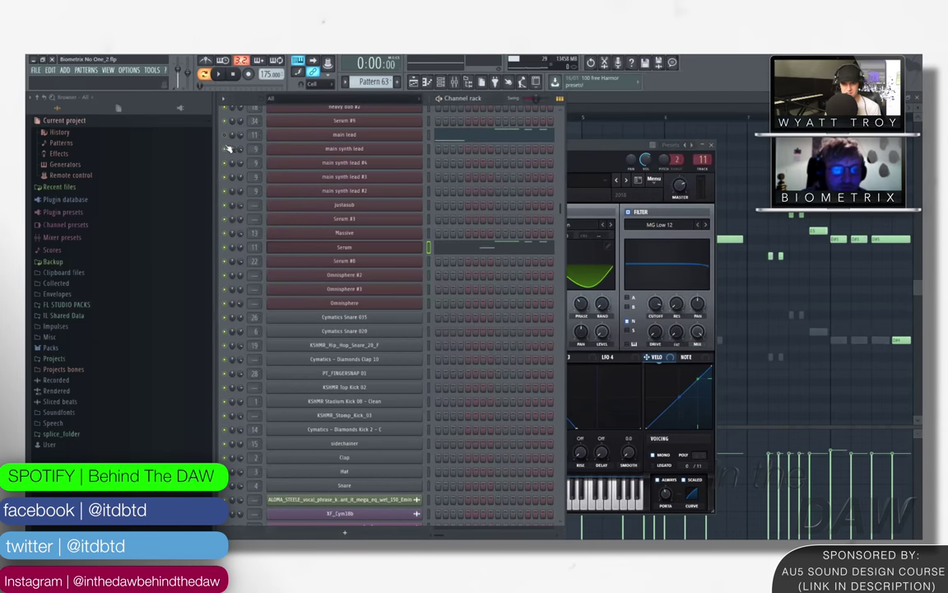
Step: Play the main lead's notes in its piano roll, then close it to return to the Playlist
key("space")
left_click(424, 133)
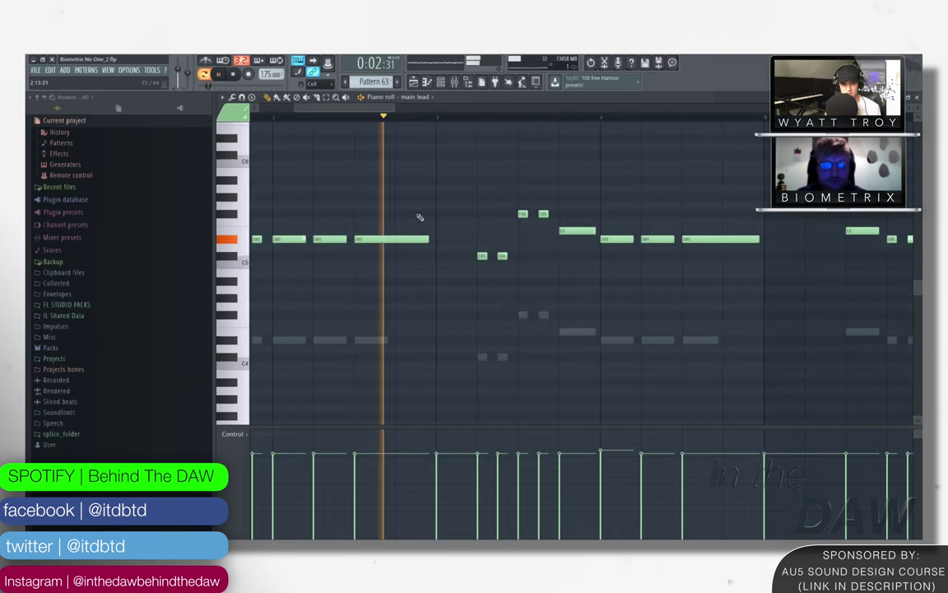
key("F7")
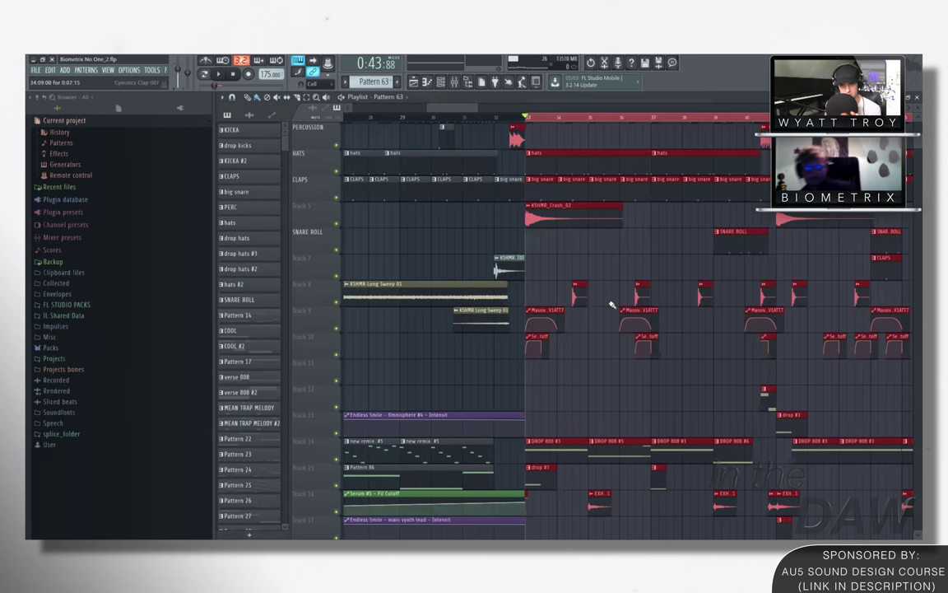
Step: Open the Mixer with F9 and move it to reveal Serum #7's Fruity parametric EQ 2 and Endless Smile slots
scroll(563, 303, "down", 2)
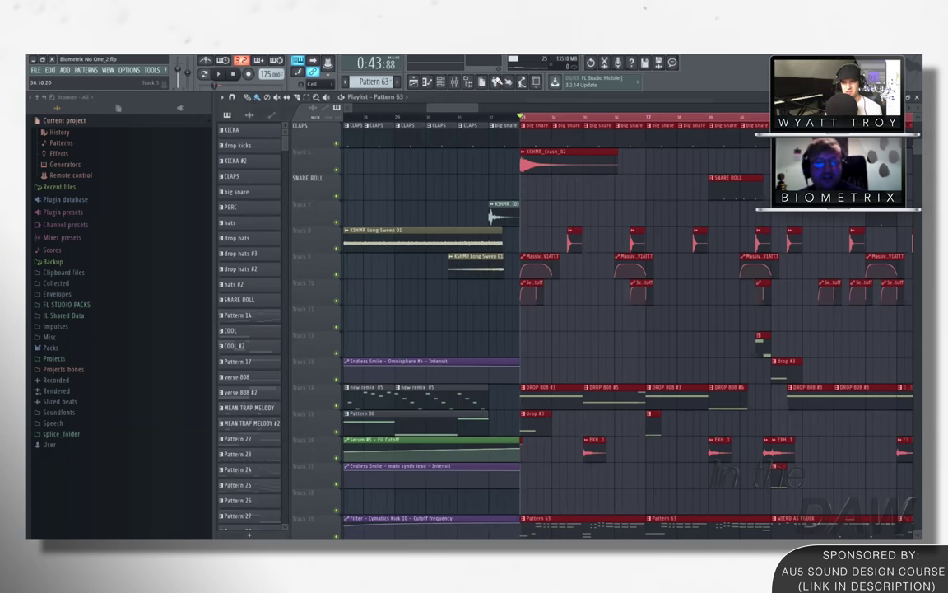
left_click(454, 81)
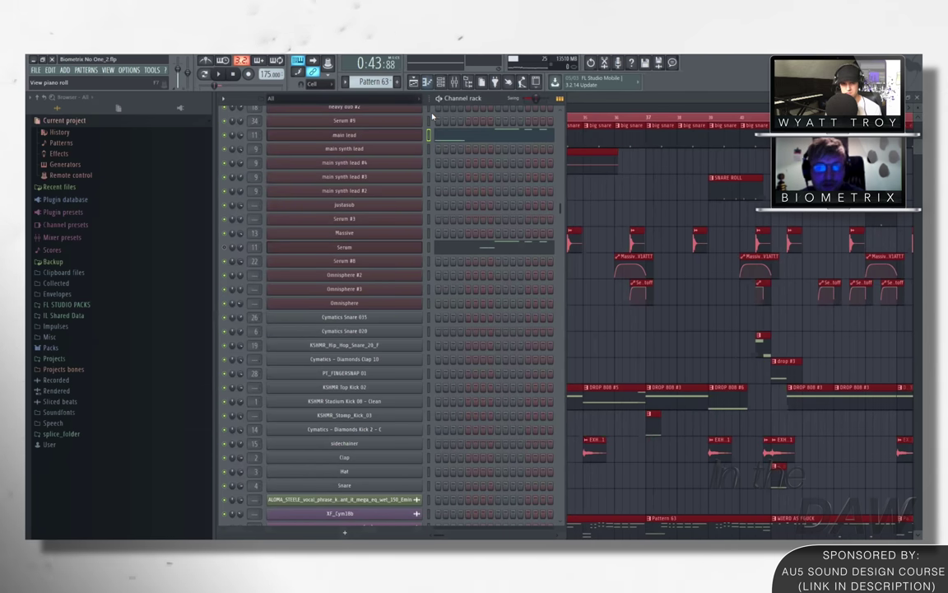
key("F9")
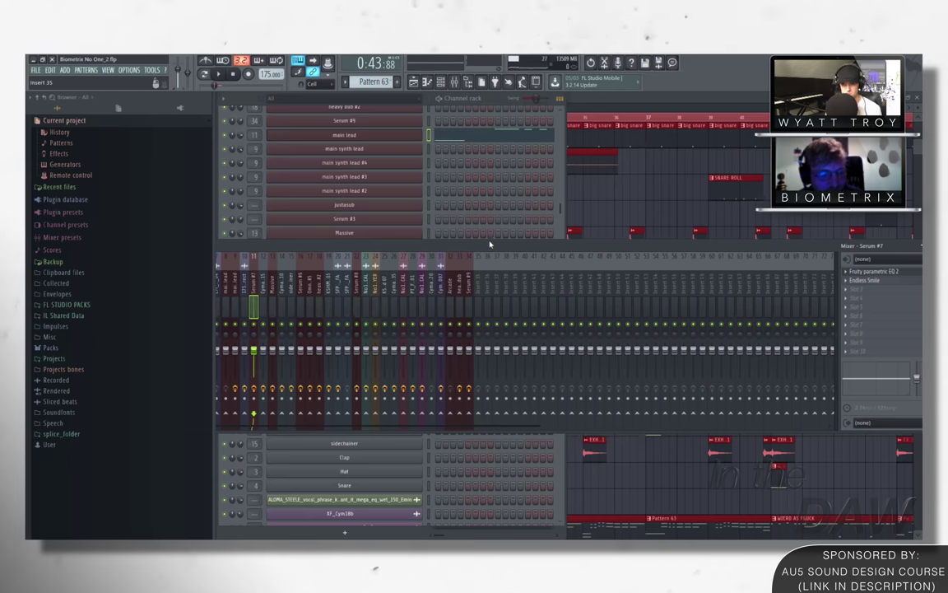
left_click_drag(490, 244, 526, 216)
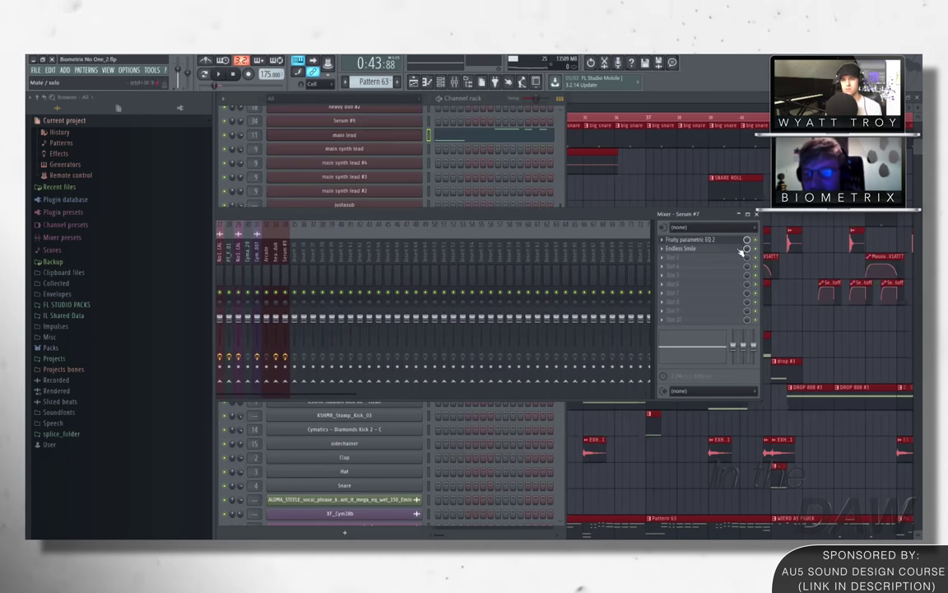
Step: Open Endless Smile on Serum #7, raise its Intensity to full, then return it to 0.0 %
left_click(715, 239)
left_click(715, 248)
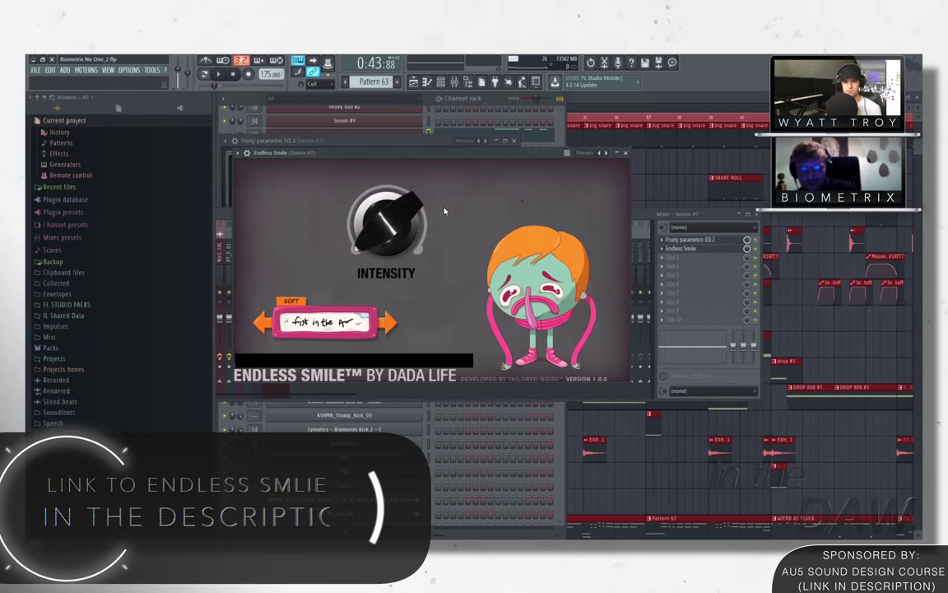
mouse_move(375, 249)
left_click_drag(379, 241, 623, 248)
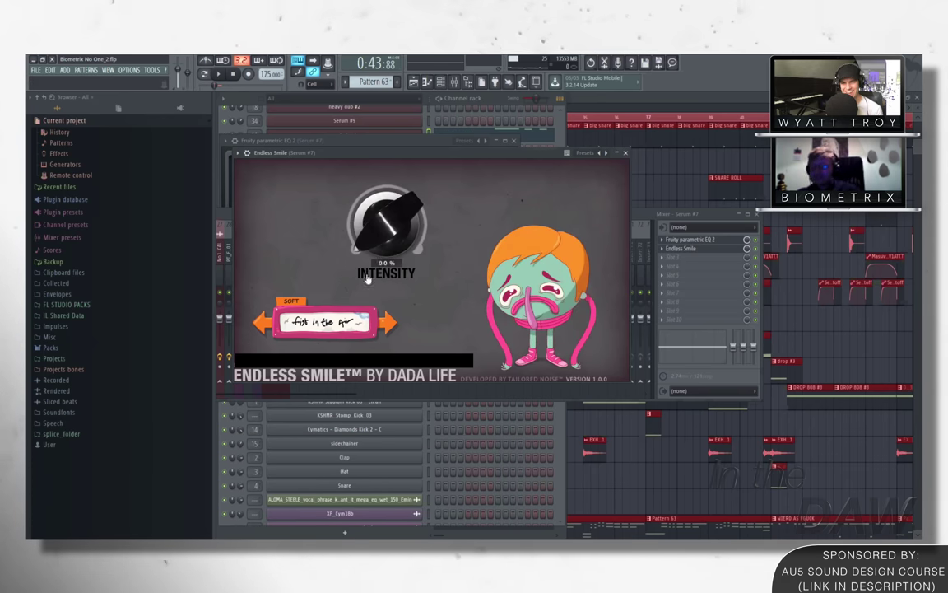
mouse_move(388, 250)
left_mouse_down()
mouse_move(378, 251)
mouse_move(404, 247)
left_mouse_up()
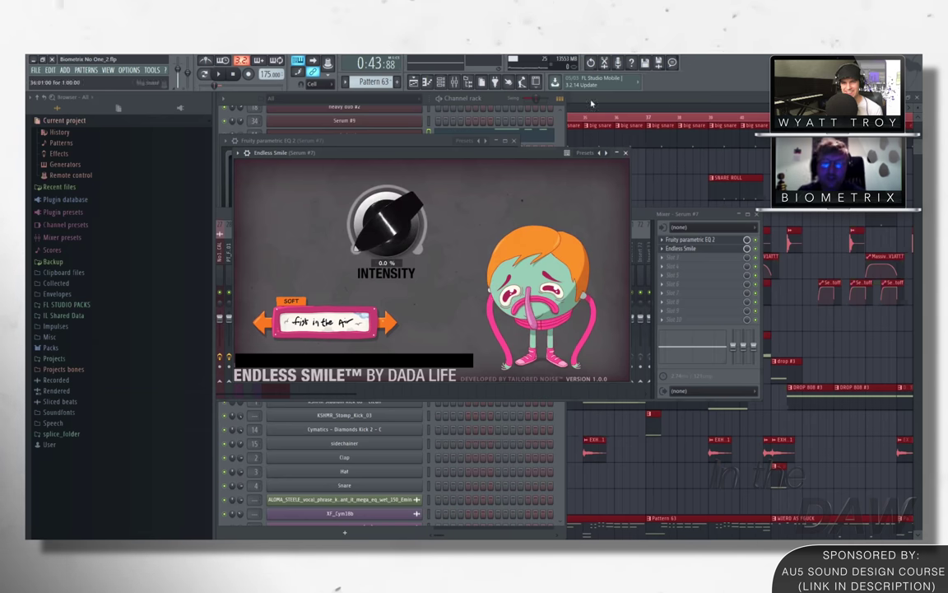
Step: Return to the Playlist and play the arrangement from around bar 40
left_click(598, 104)
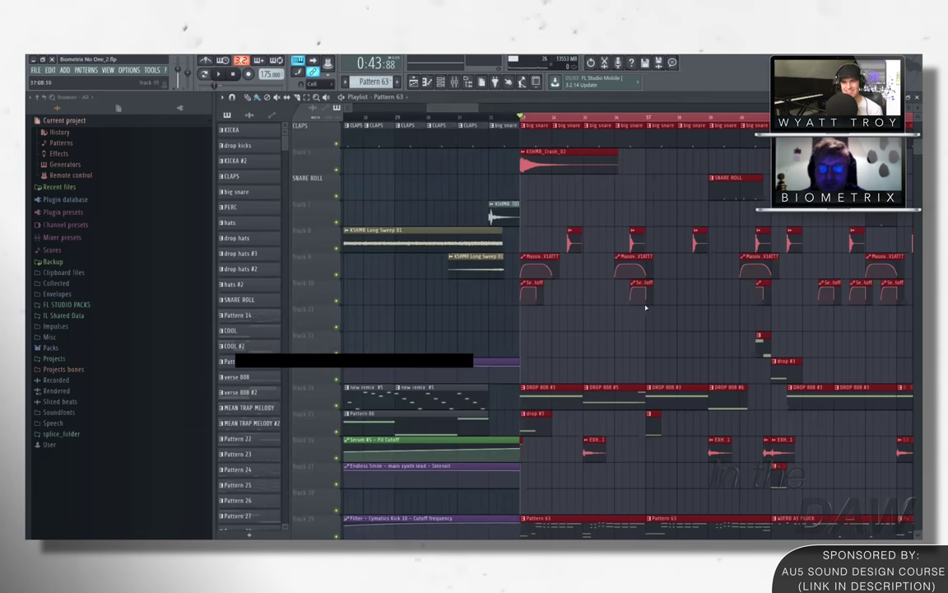
scroll(508, 271, "up", 4)
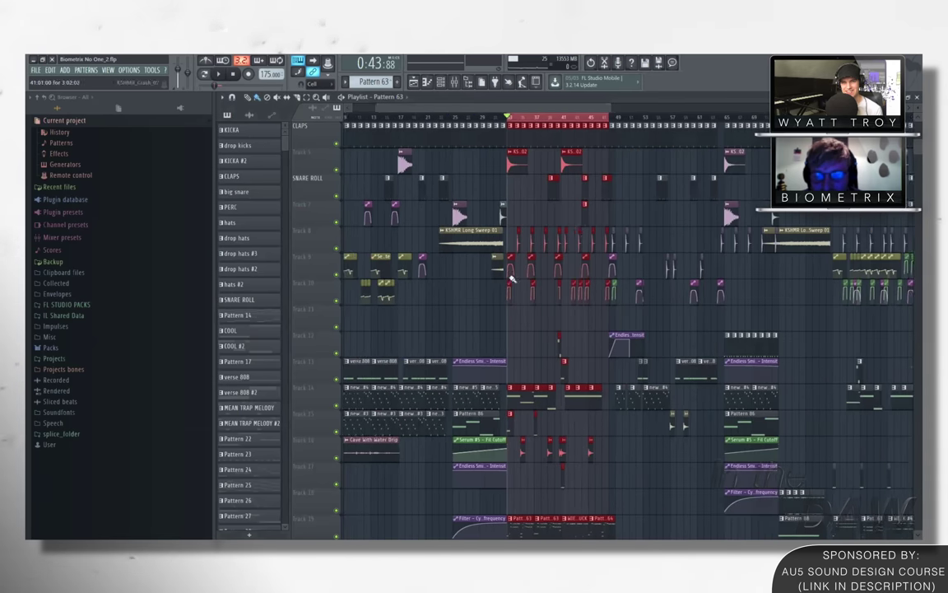
scroll(576, 222, "up", 4)
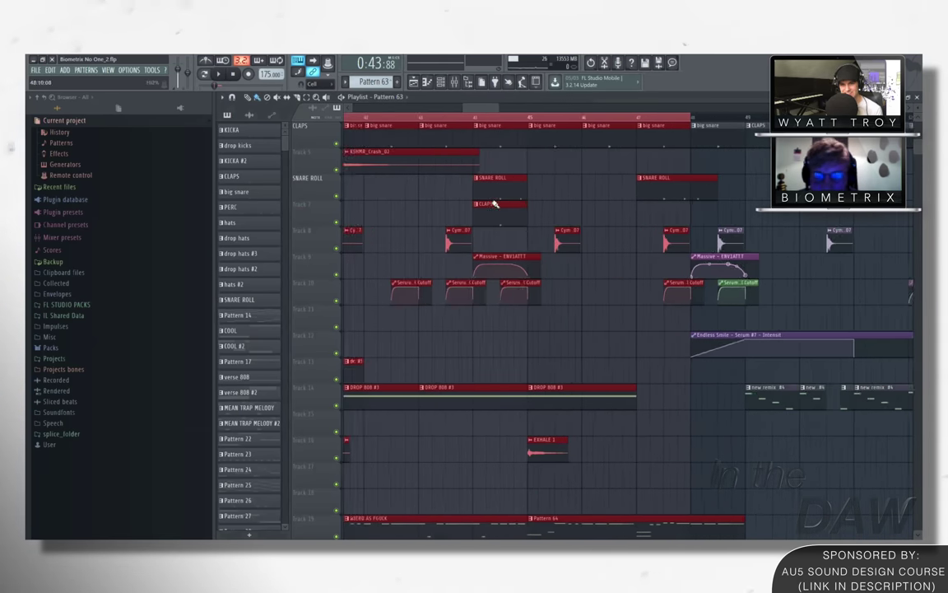
left_click(499, 120)
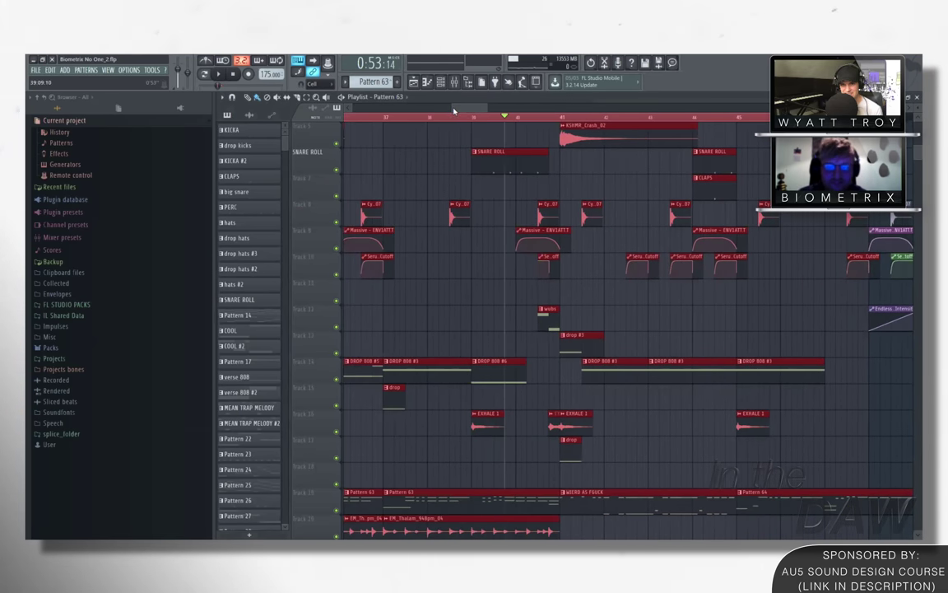
key("space")
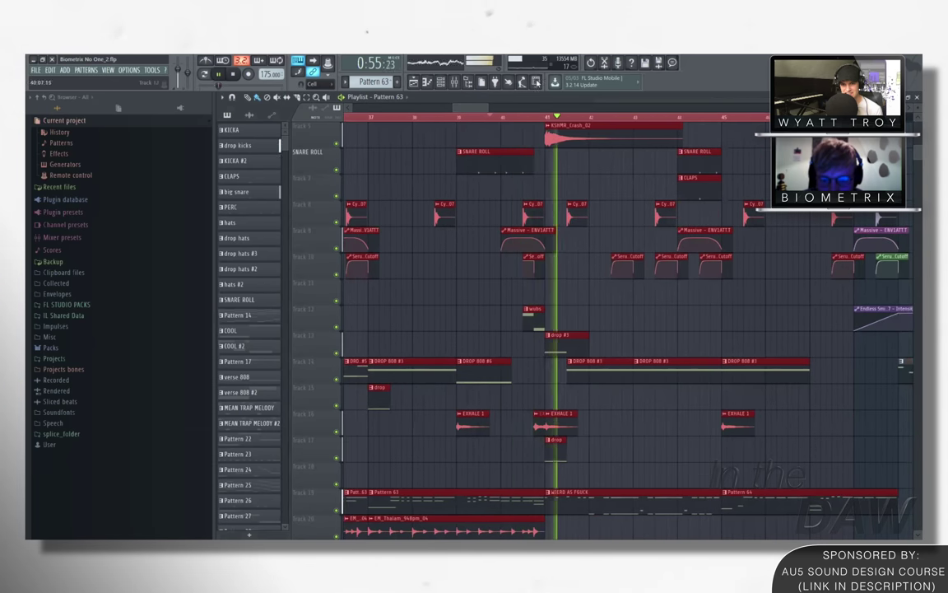
scroll(606, 208, "right", 3)
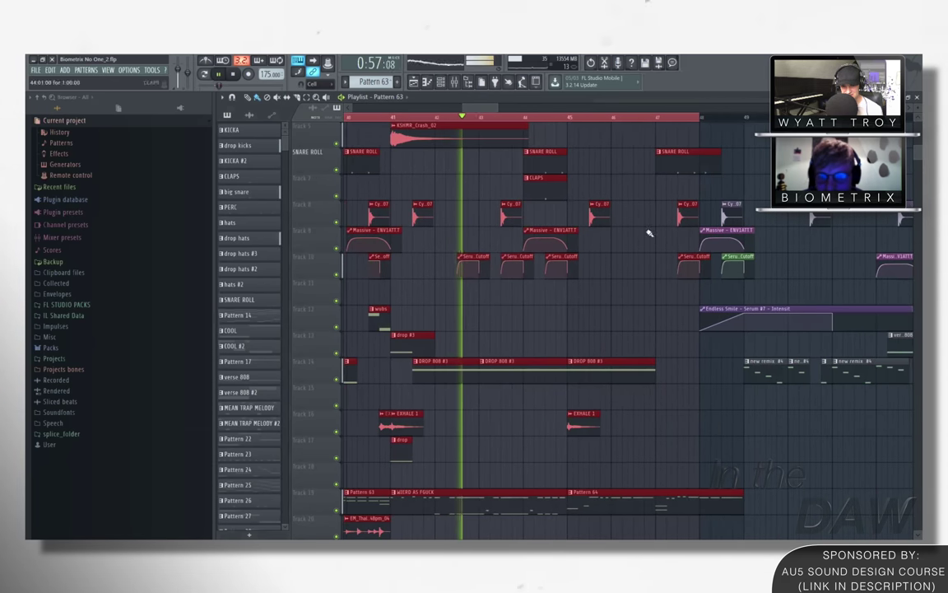
scroll(634, 272, "down", 3)
scroll(671, 284, "up", 3)
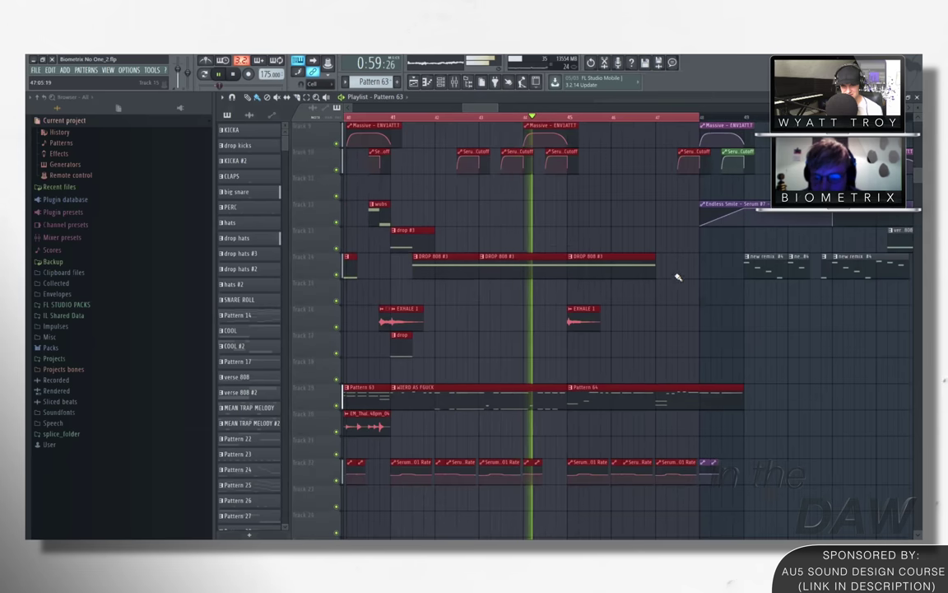
scroll(495, 111, "down", 5)
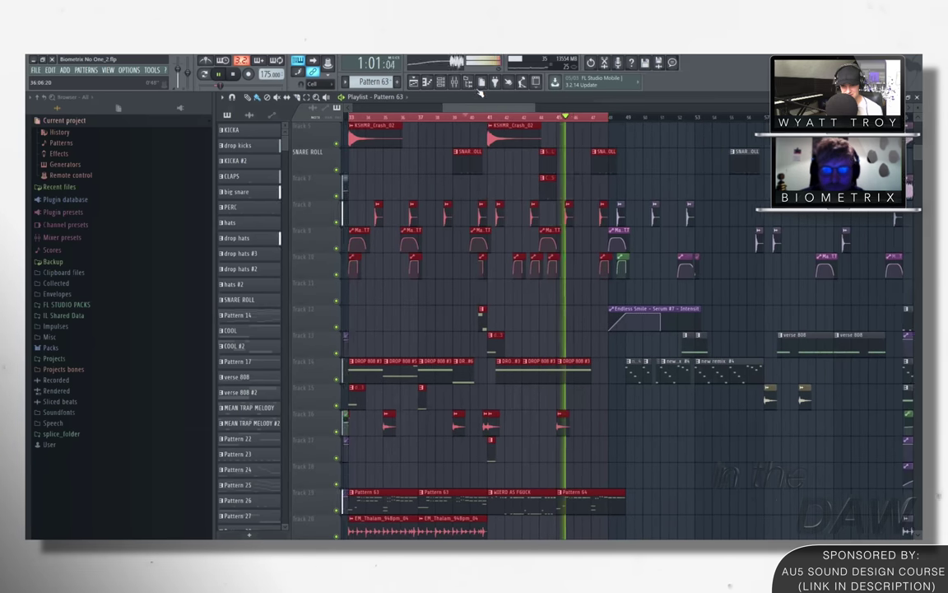
Step: Briefly open and close the mixer, then scroll through the playlist tracks
left_click(454, 82)
left_click(457, 85)
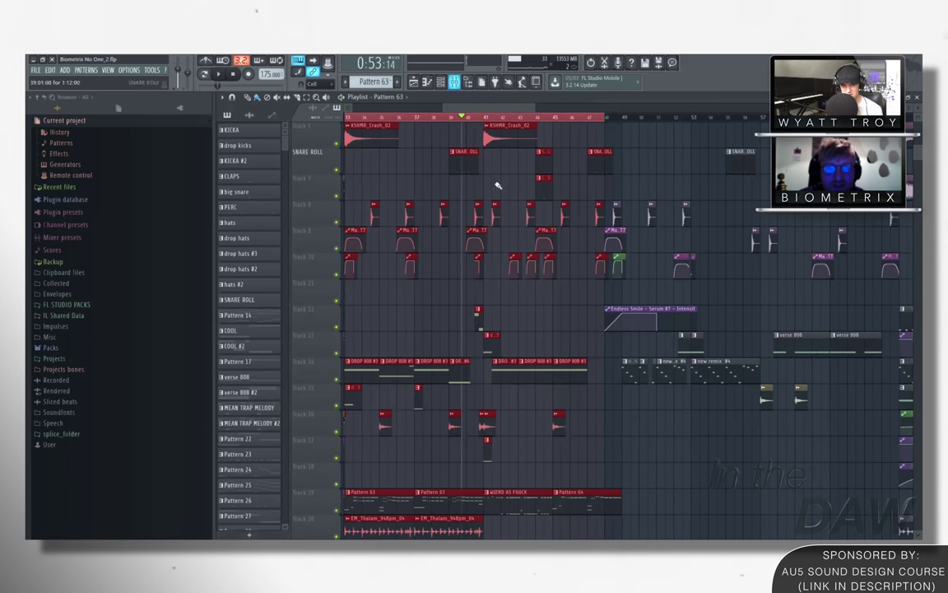
scroll(495, 112, "up", 5)
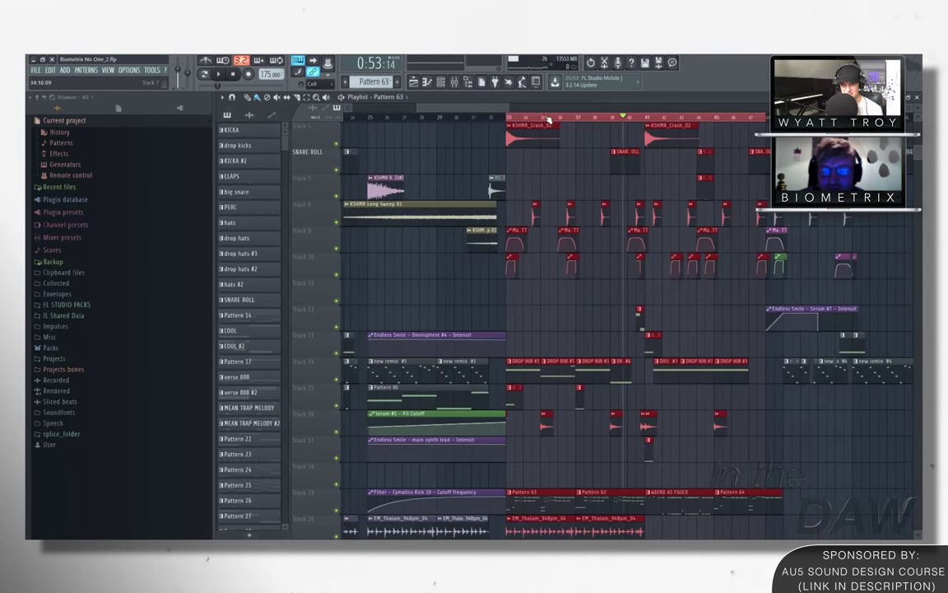
scroll(505, 109, "down", 4)
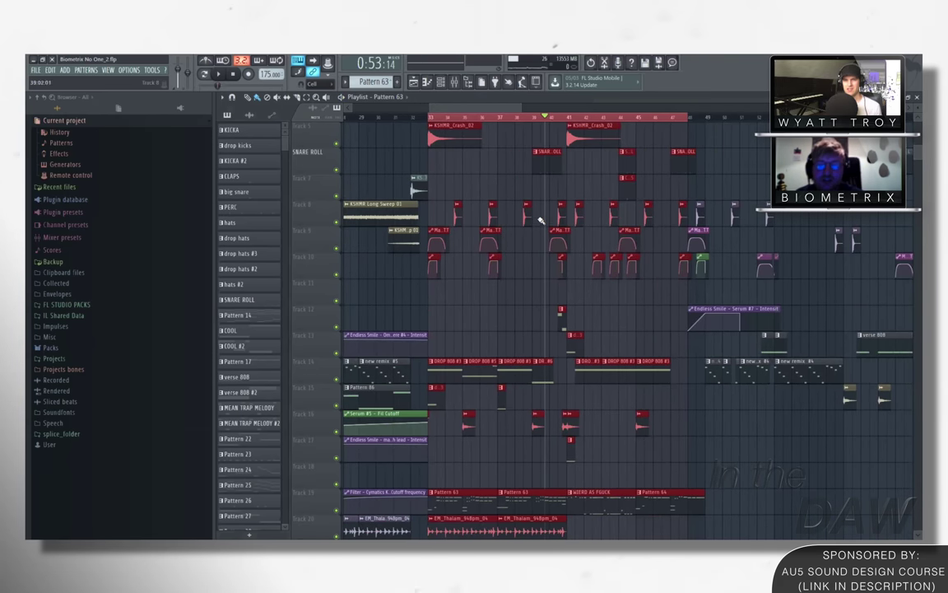
scroll(596, 247, "up", 4)
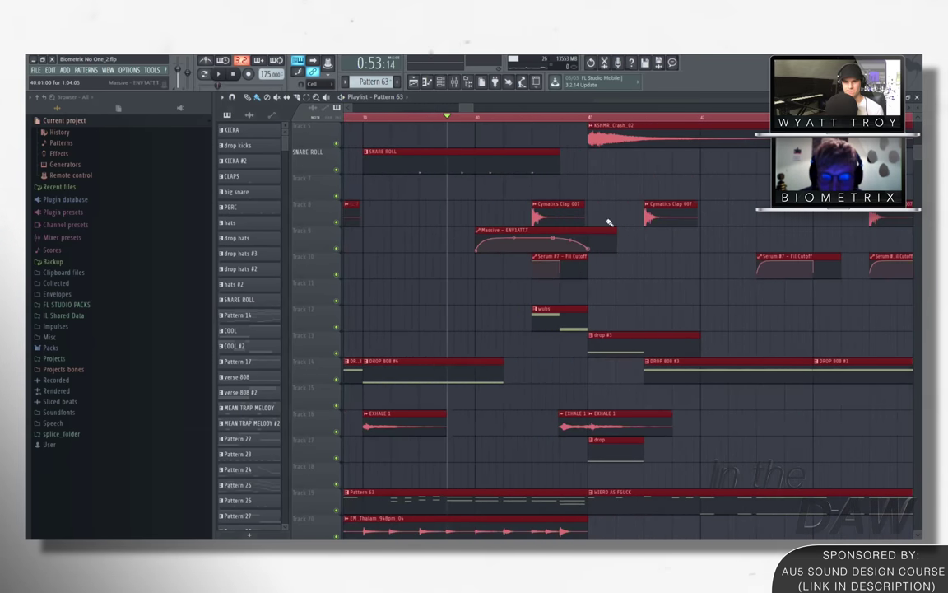
scroll(506, 228, "up", 3)
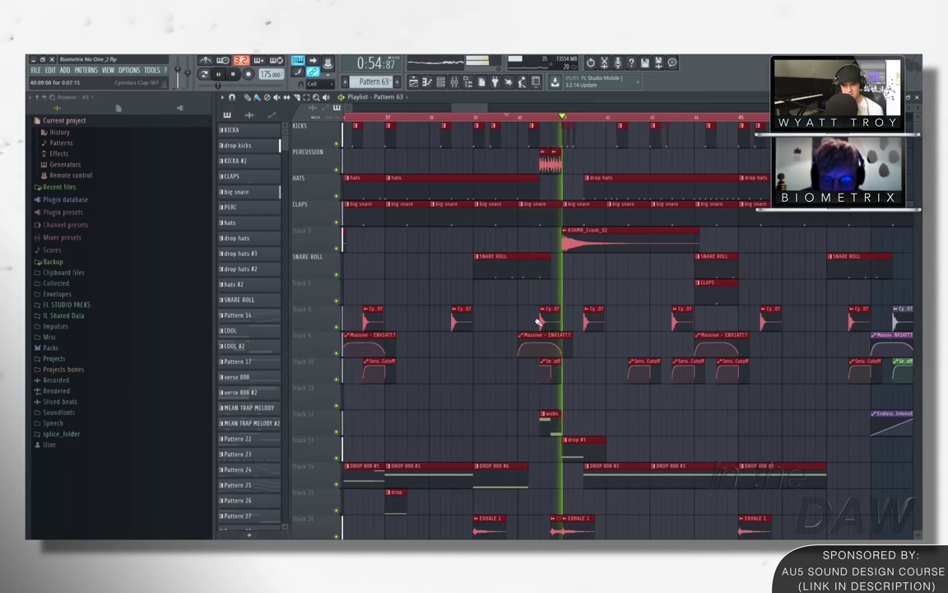
scroll(519, 314, "down", 3)
scroll(455, 190, "up", 4)
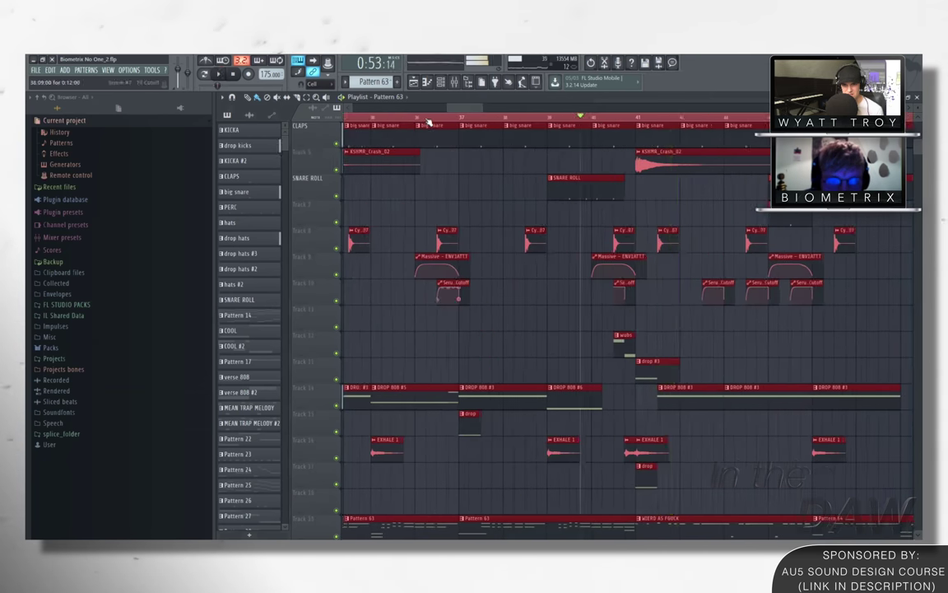
scroll(381, 221, "down", 3)
Step: Unmute Track 9's Massive ENV1ATT automation and move the song position back to bar 33
left_click(336, 222)
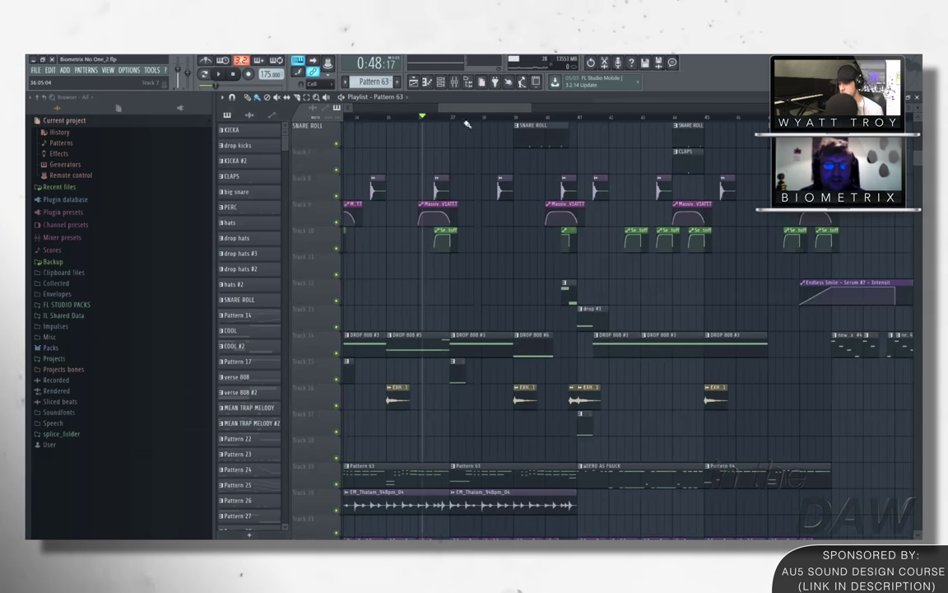
scroll(432, 110, "up", 3)
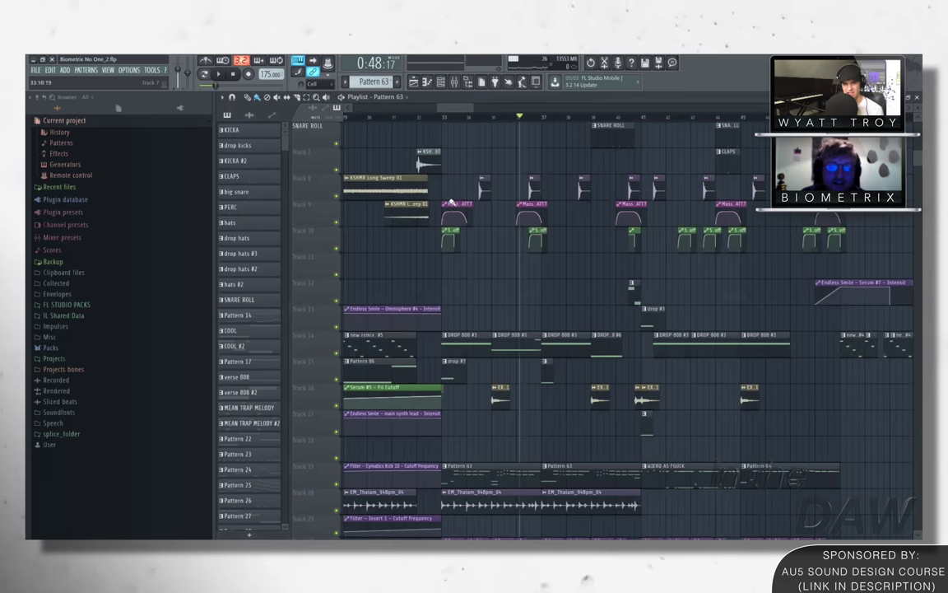
left_click(432, 112)
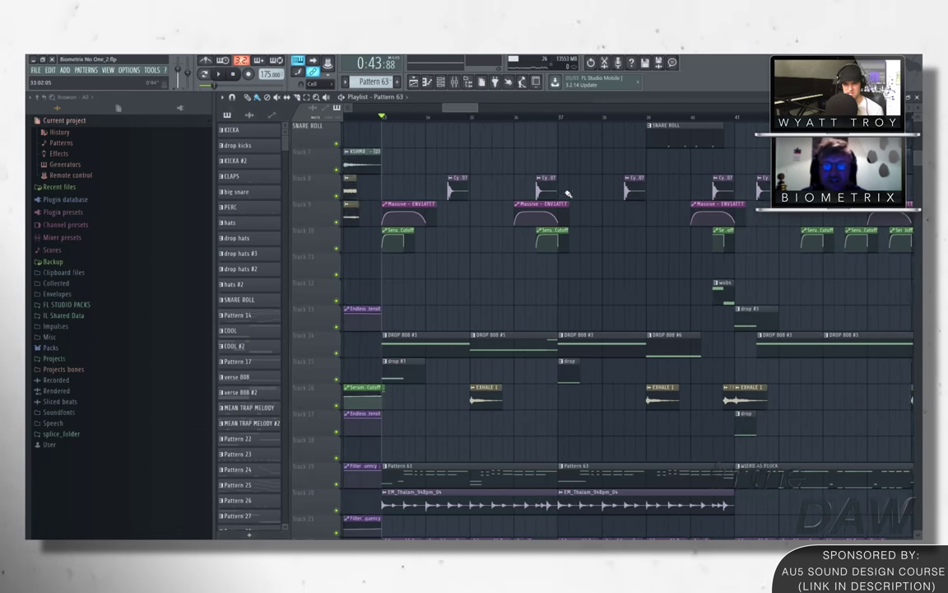
Step: Show heavy dub #2's Serum FX page with Hyper/Dimension, Tube distortion, Flanger and Chorus active
scroll(708, 116, "down", 3)
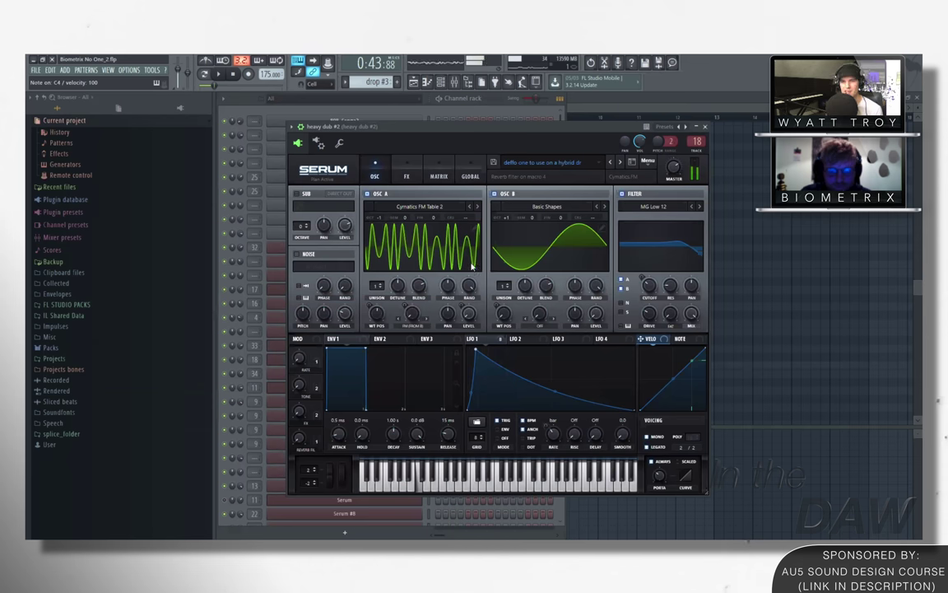
left_click(405, 175)
left_click(374, 175)
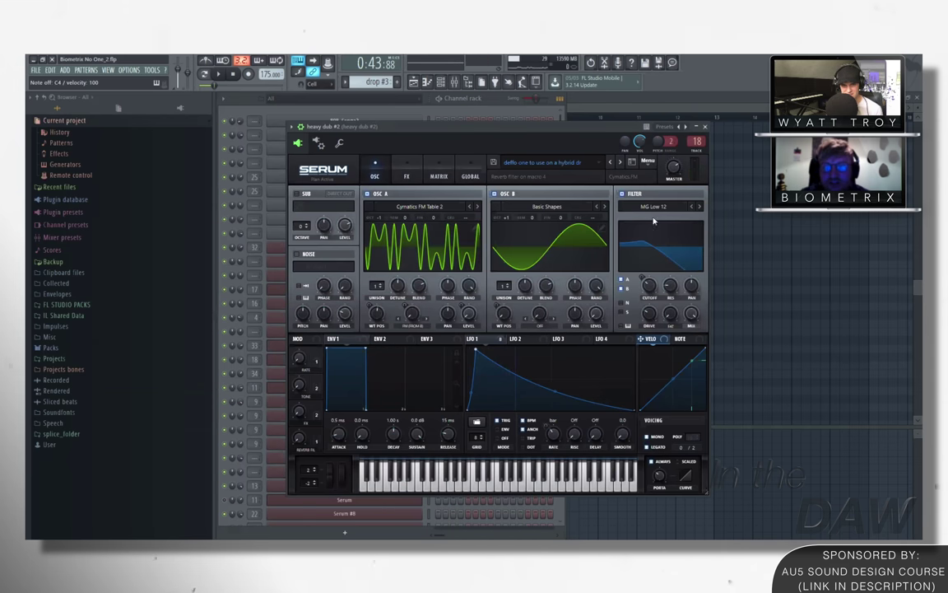
left_click(405, 176)
key("F6")
left_click(580, 160)
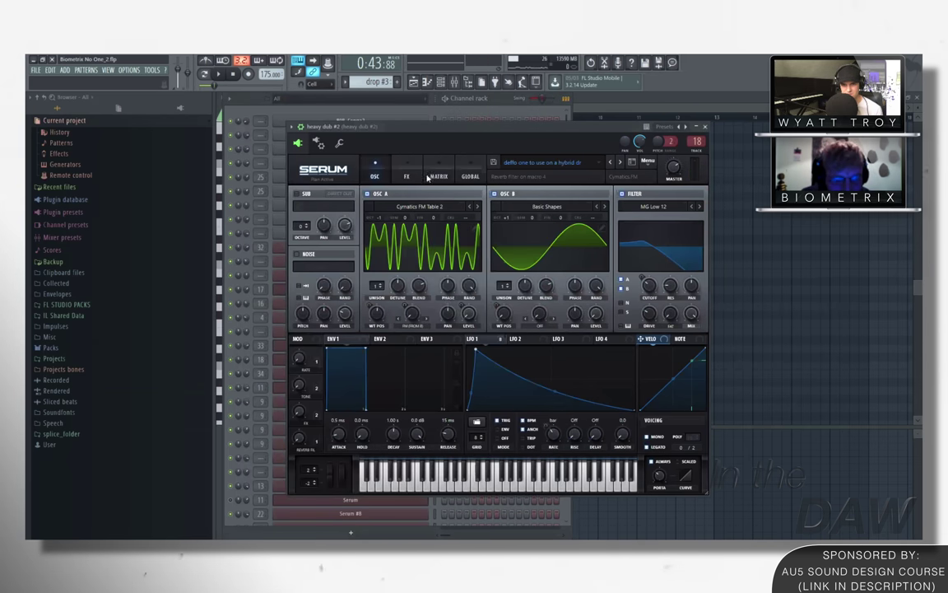
left_click_drag(360, 151, 375, 142)
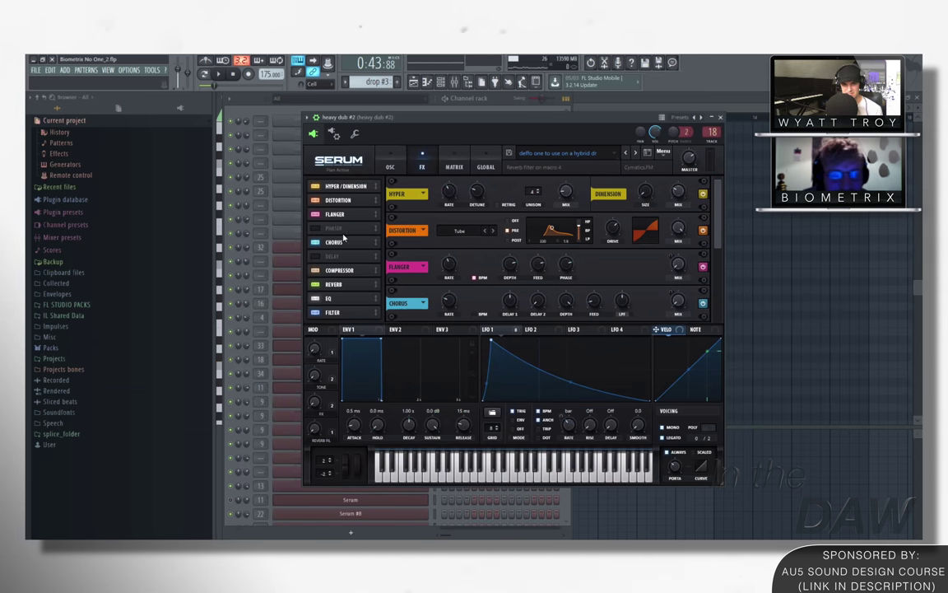
Step: Switch heavy dub #2 Serum's Distortion off and back on to compare
key("F9")
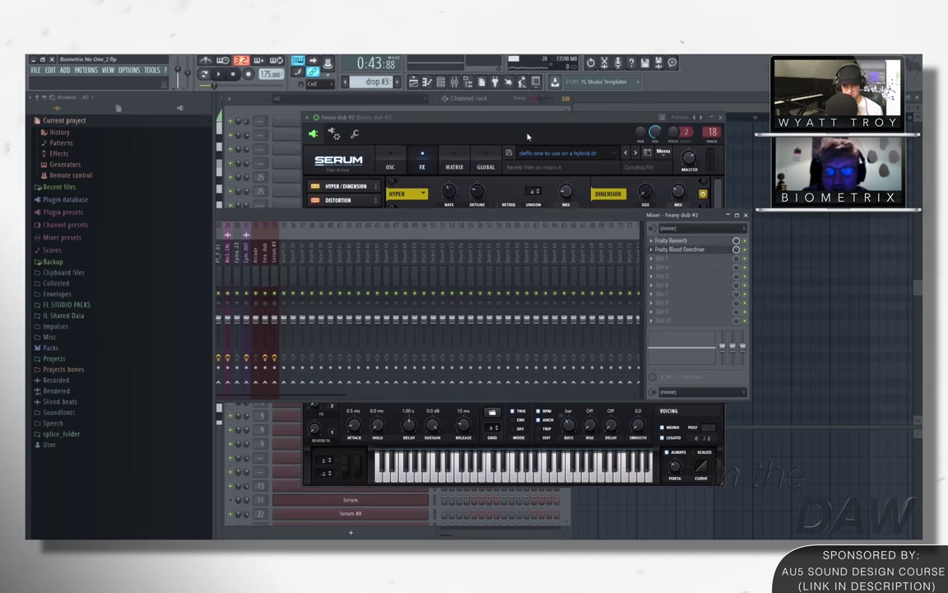
left_click(528, 136)
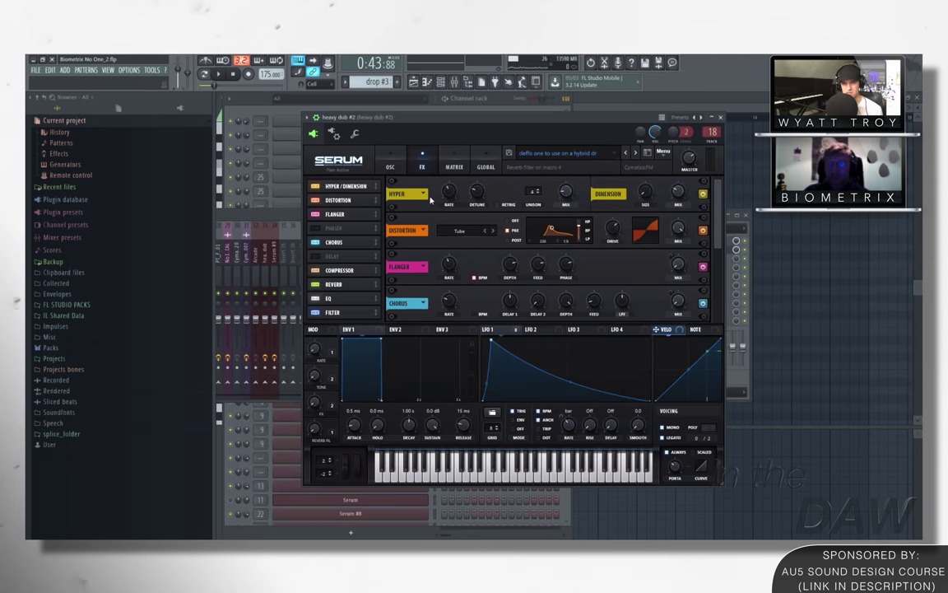
left_click(314, 200)
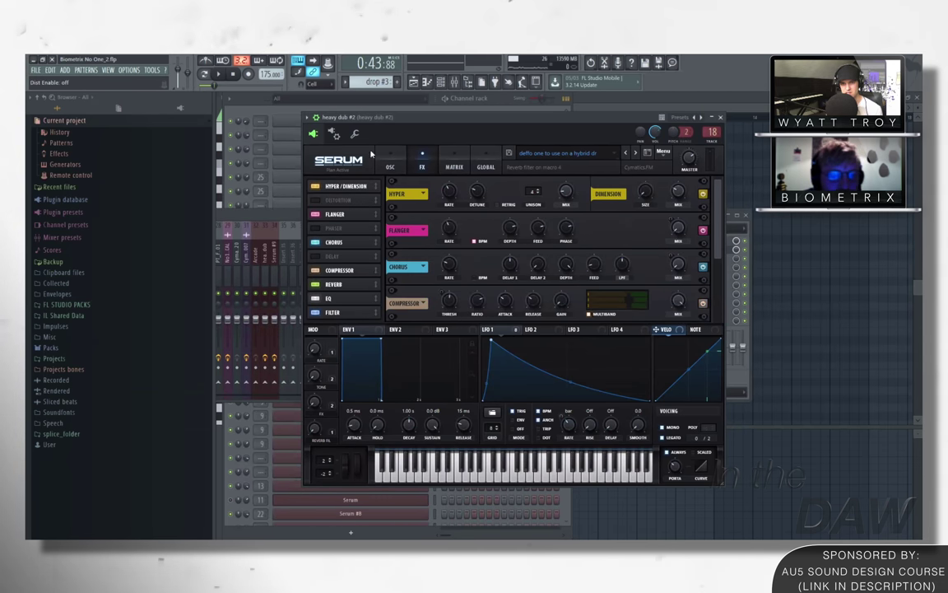
left_click(275, 117)
left_click(434, 355)
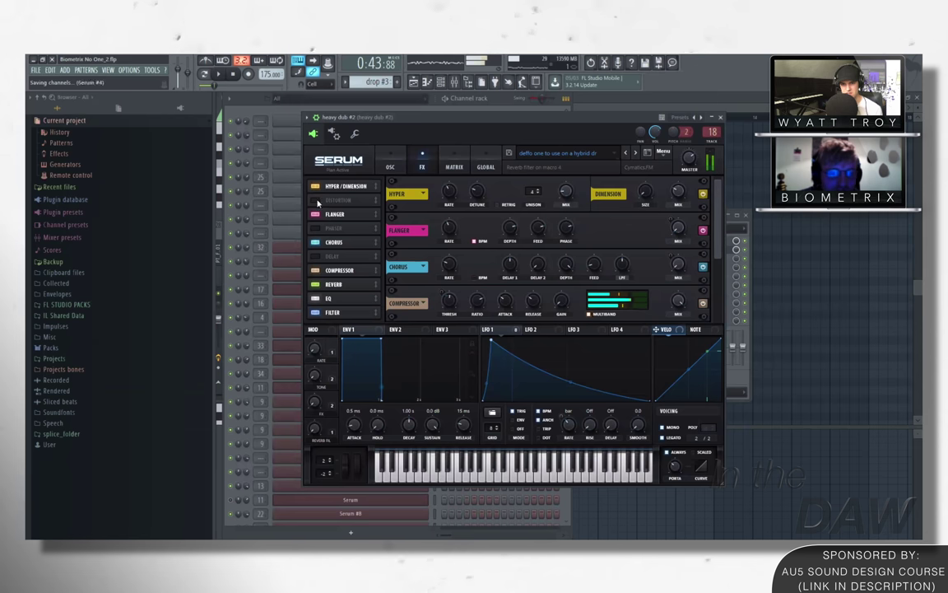
left_click(316, 199)
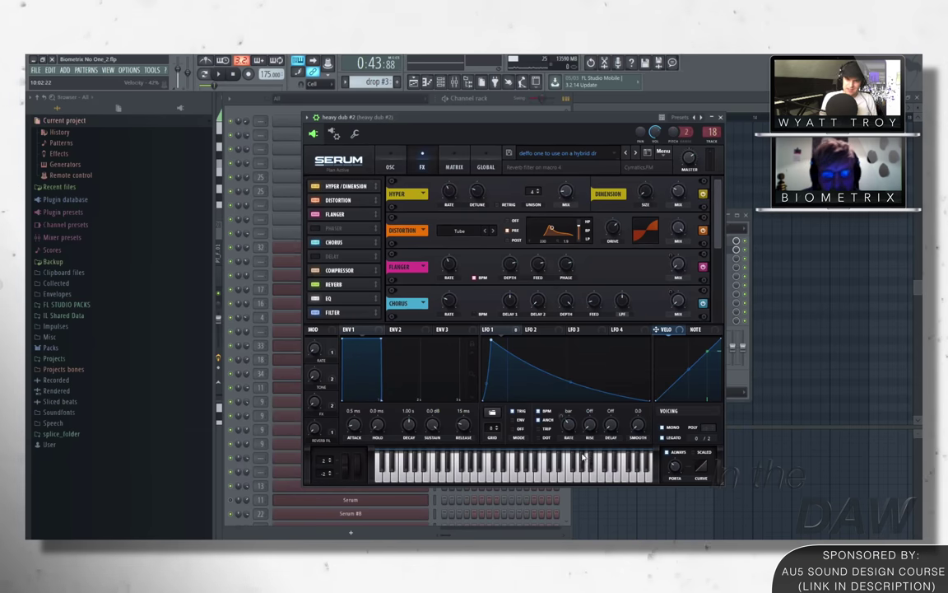
Step: Stop playback, change LFO 1 Rate from a full bar to 1/2, and return to the OSC page
scroll(577, 421, "down", 1)
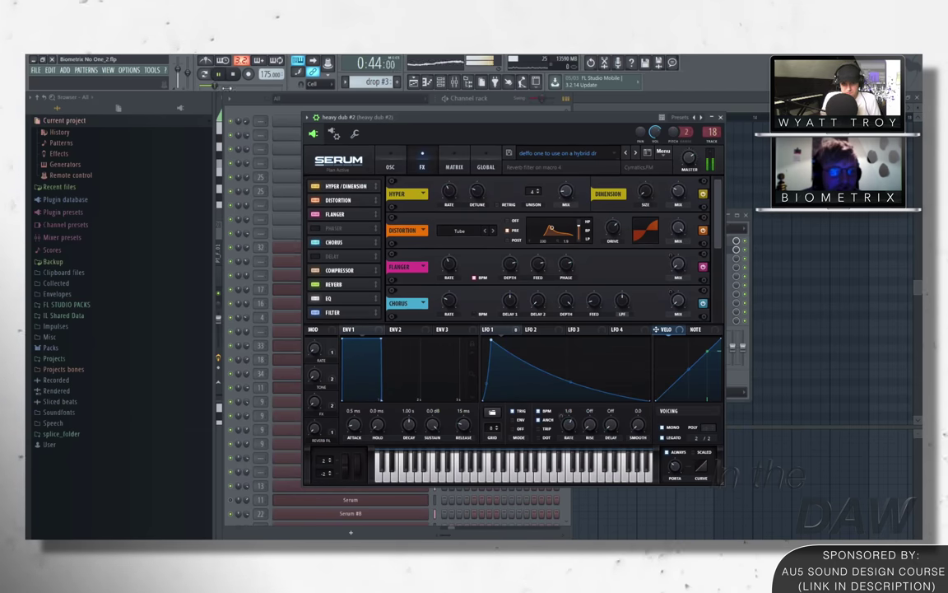
left_click(252, 98)
key("space")
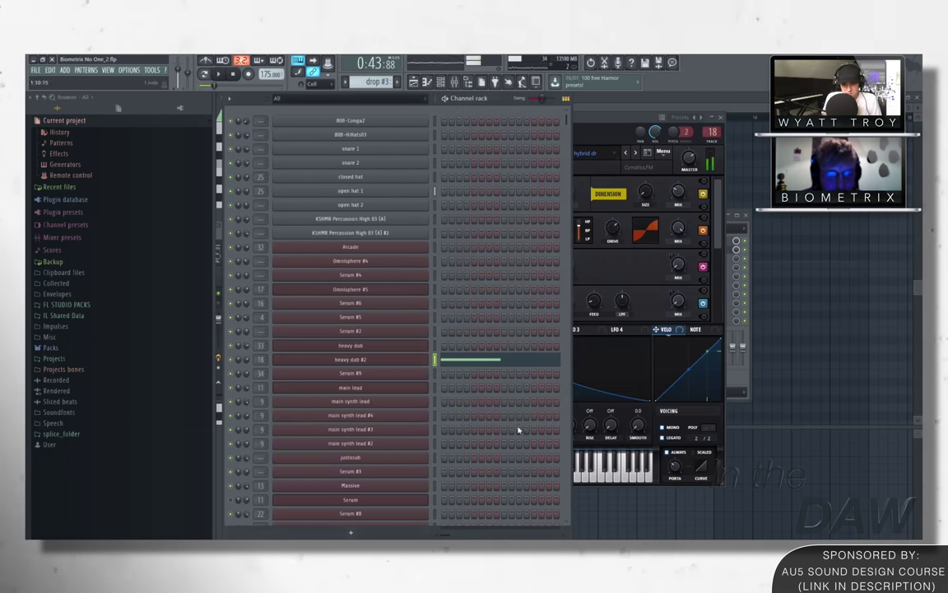
left_click(586, 383)
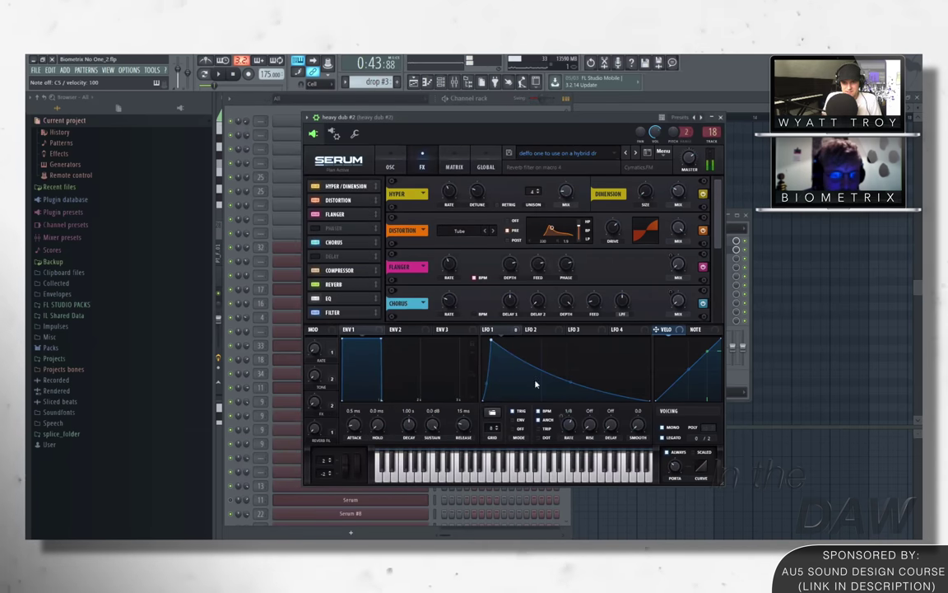
left_click_drag(568, 425, 569, 441)
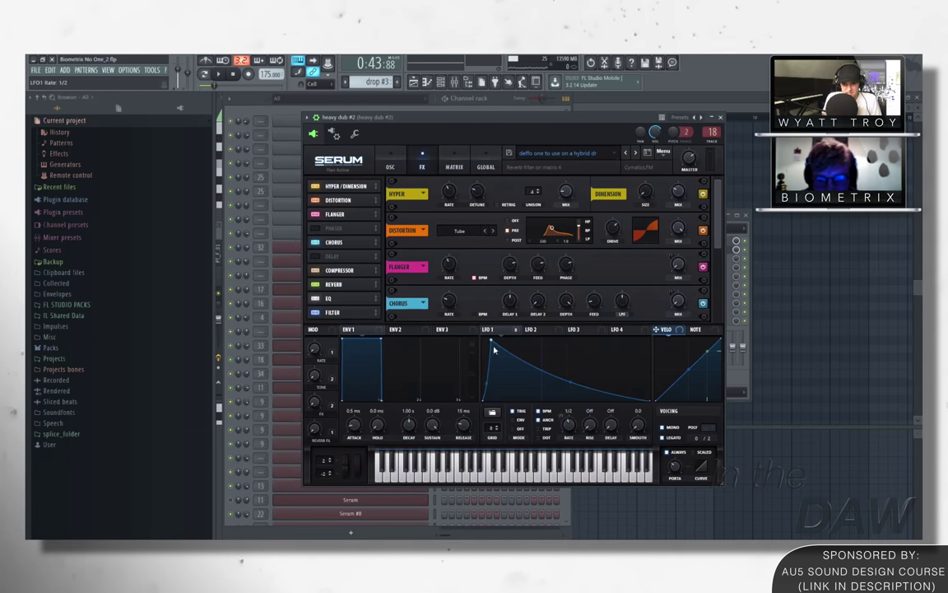
key("F6")
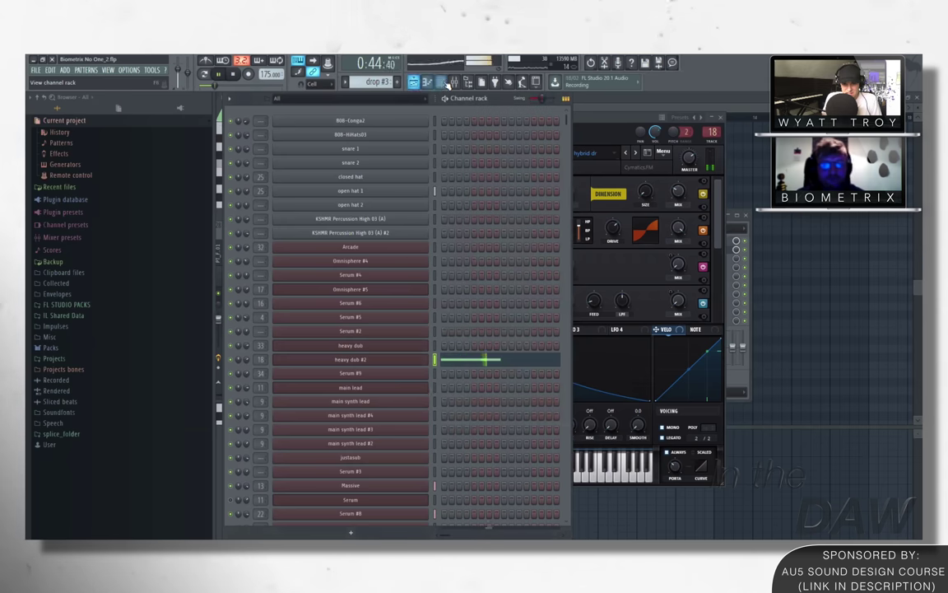
left_click(487, 355)
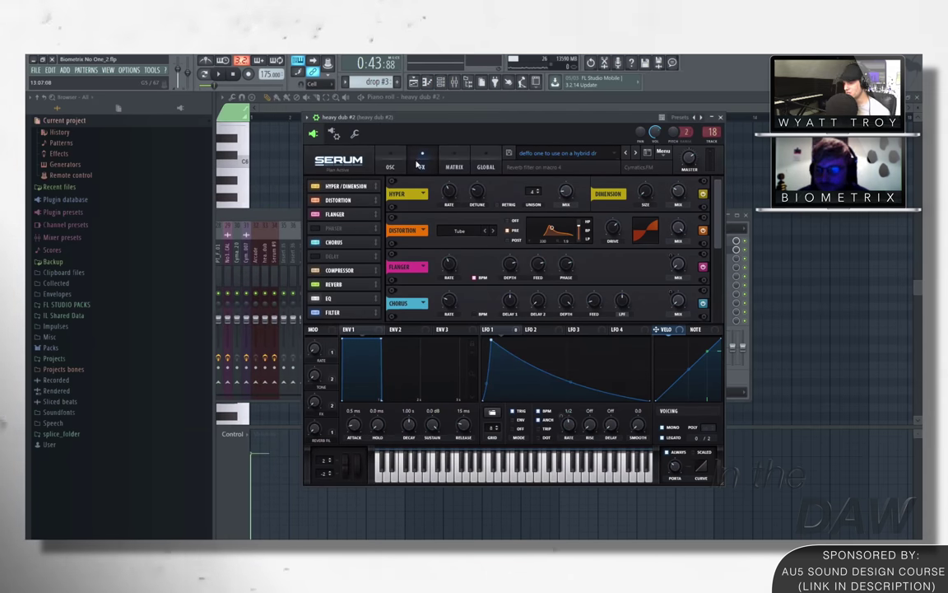
left_click(391, 160)
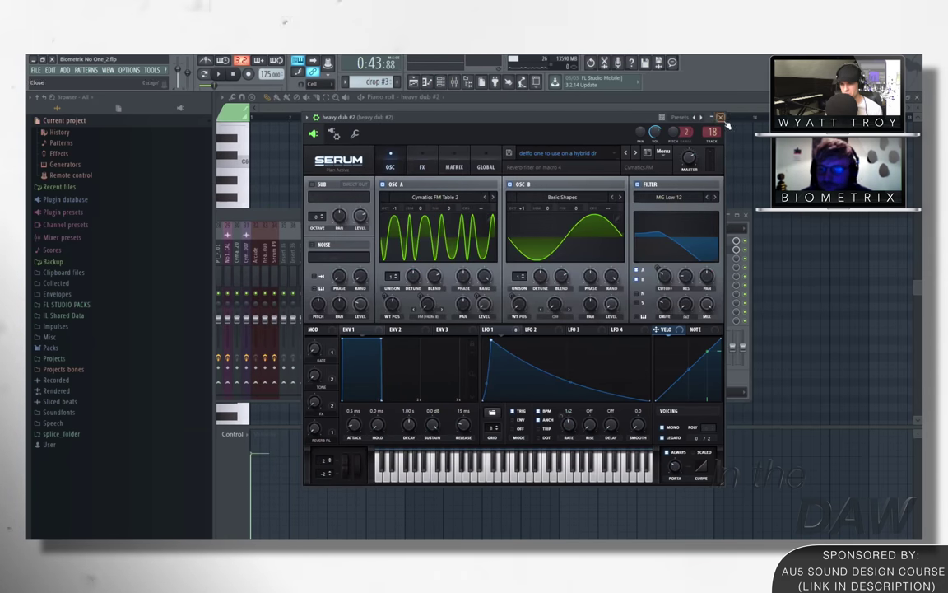
key("F9")
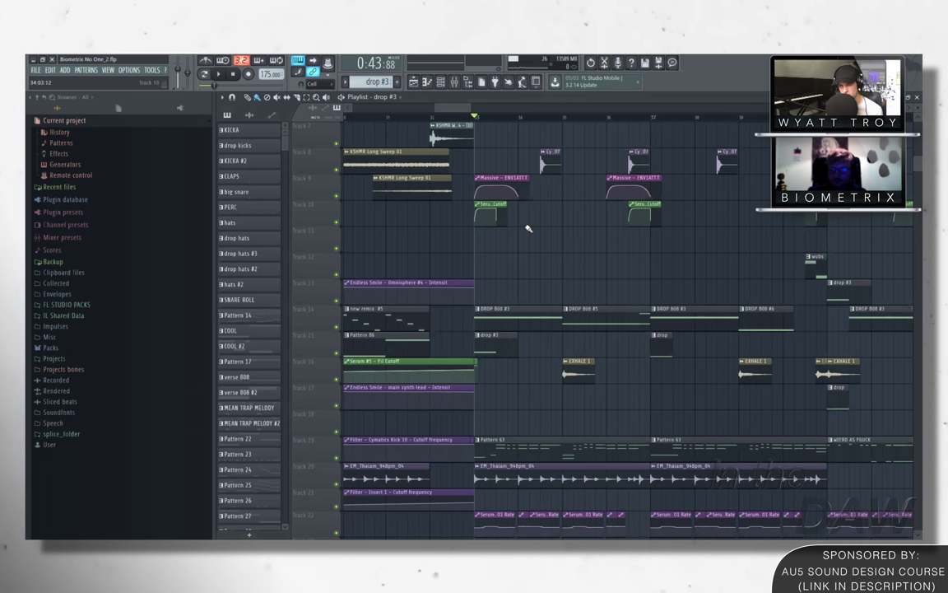
Step: Scroll and zoom the playlist to the drop #3 percussion, DROP 808 #3 and synth automation tracks
scroll(566, 242, "up", 4)
scroll(449, 119, "up", 3)
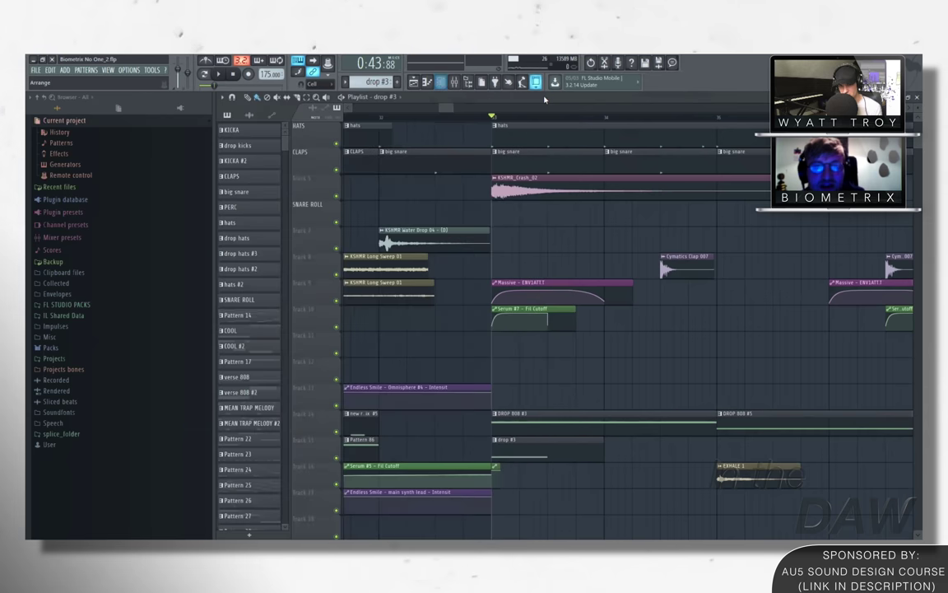
scroll(614, 244, "down", 3)
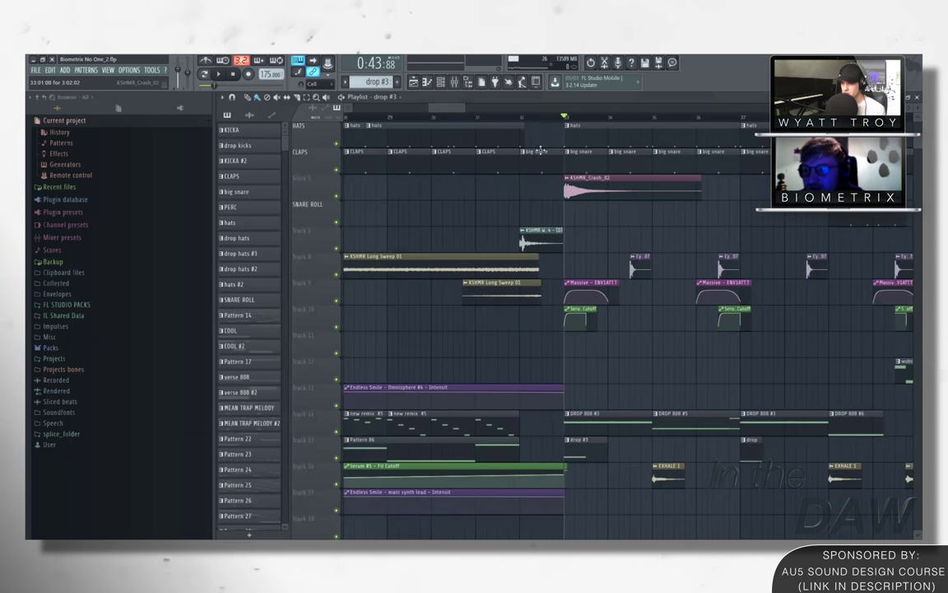
scroll(826, 246, "up", 5)
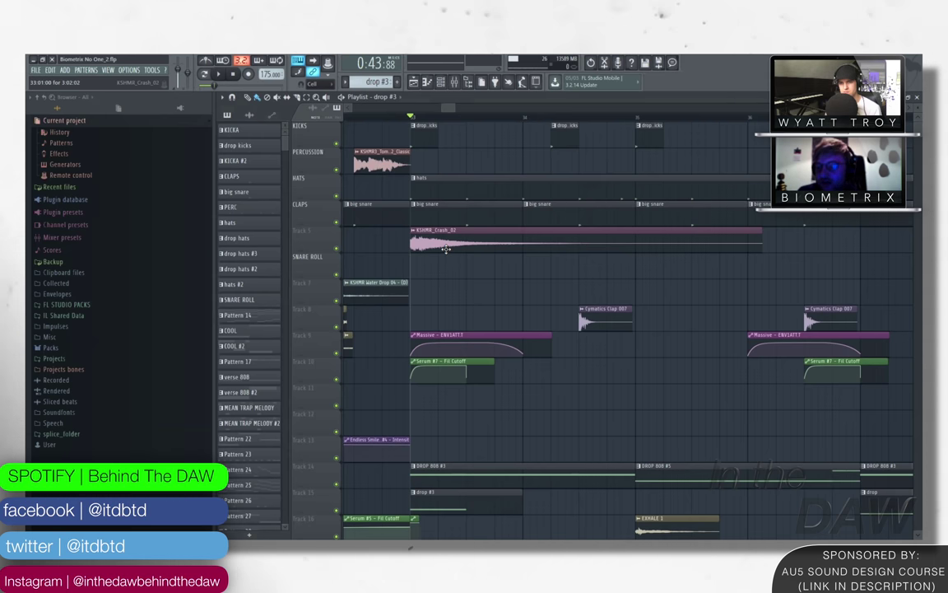
scroll(445, 248, "down", 5)
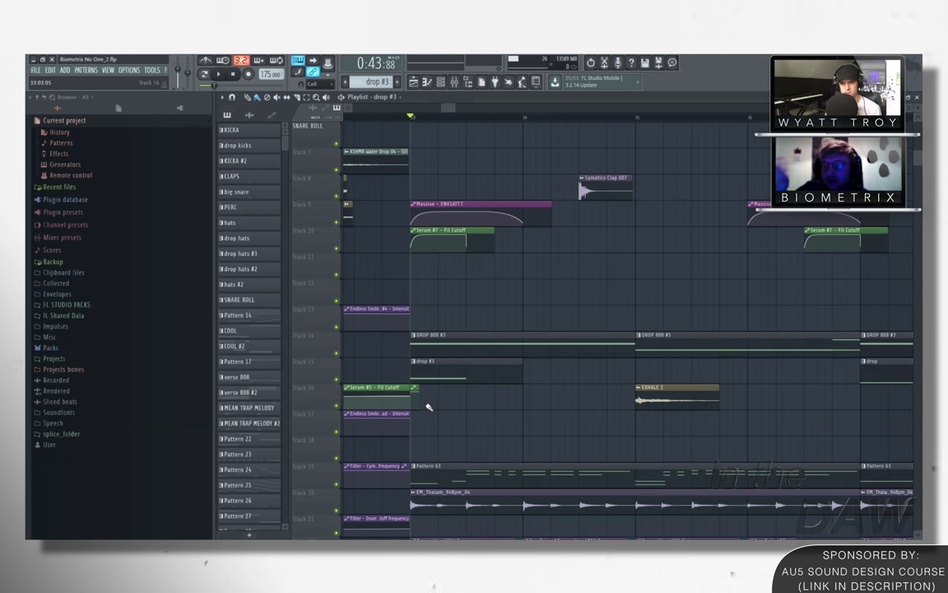
scroll(358, 251, "down", 1)
scroll(502, 243, "up", 1)
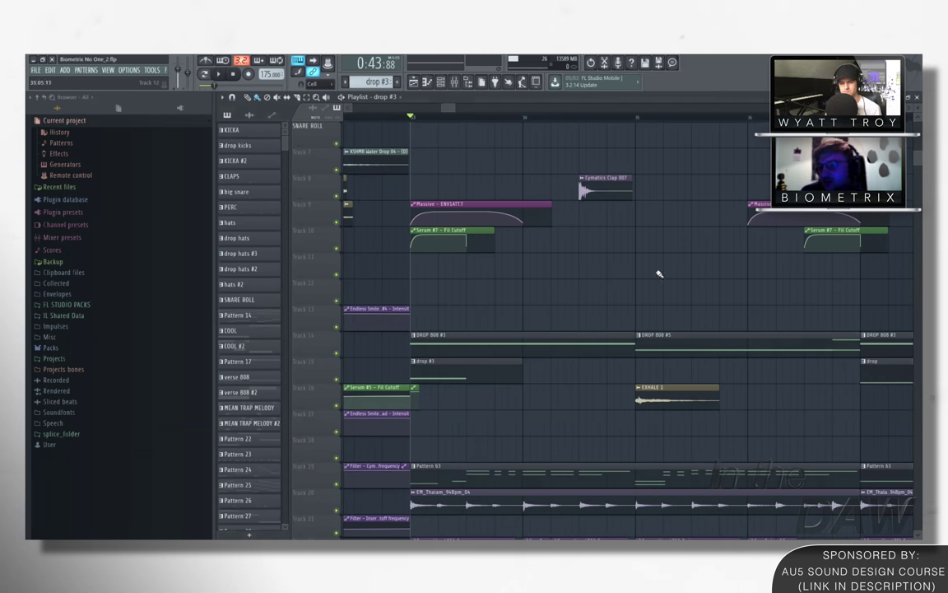
scroll(658, 274, "left", 2)
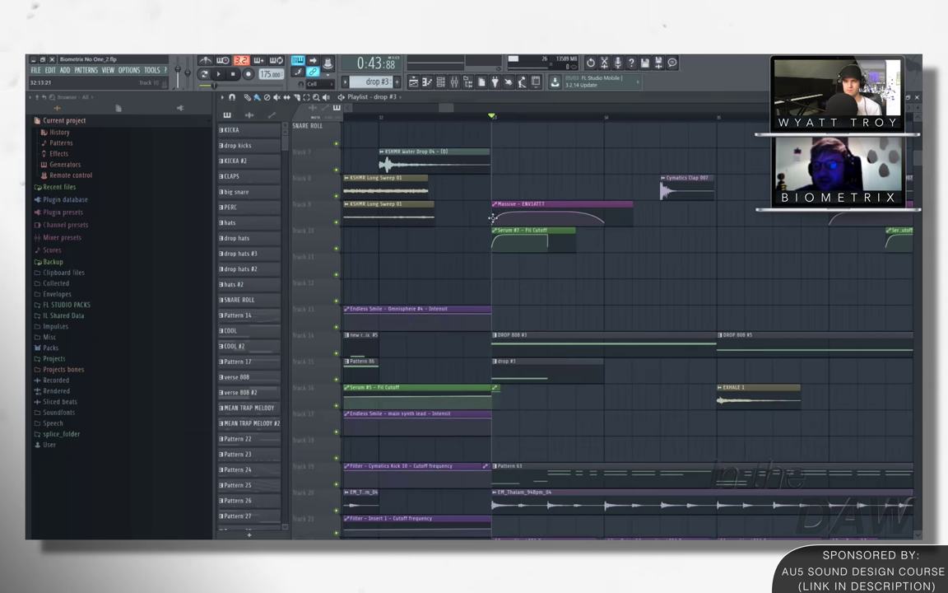
scroll(477, 238, "up", 4)
scroll(462, 265, "left", 1)
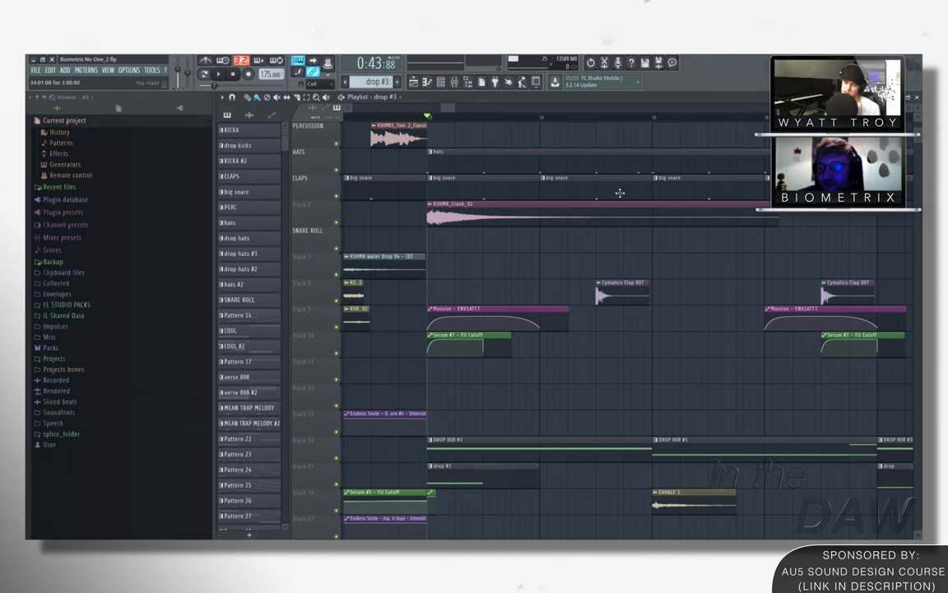
Step: Widen the mixer over the playlist to show every channel strip while the drop plays, then stop
left_click(455, 83)
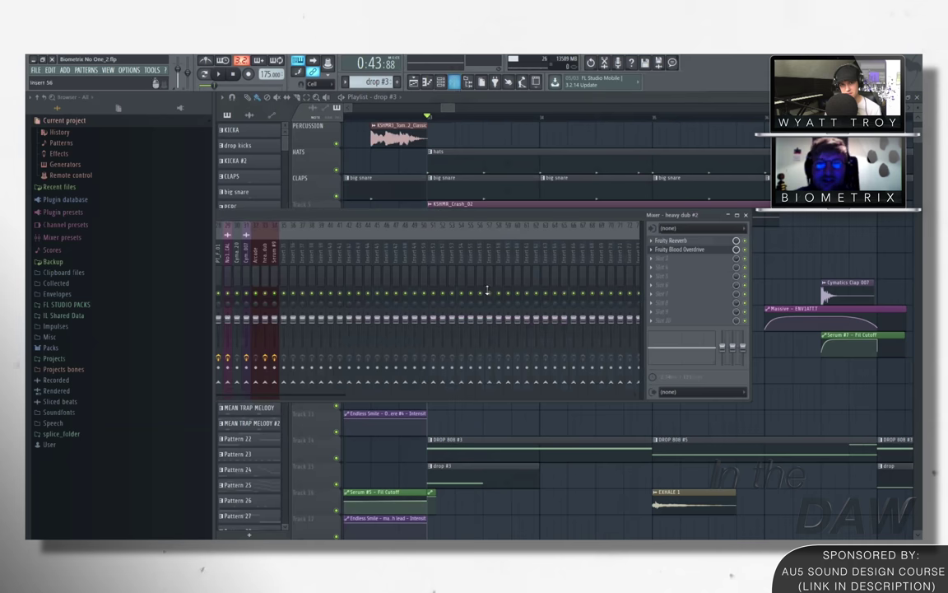
mouse_move(622, 210)
left_mouse_down()
mouse_move(634, 218)
mouse_move(626, 222)
left_mouse_up()
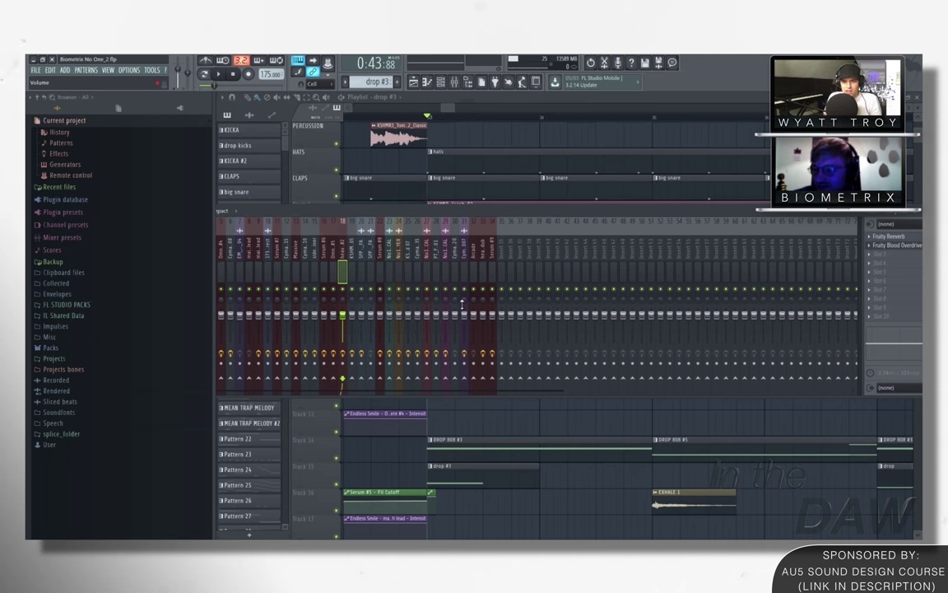
key("space")
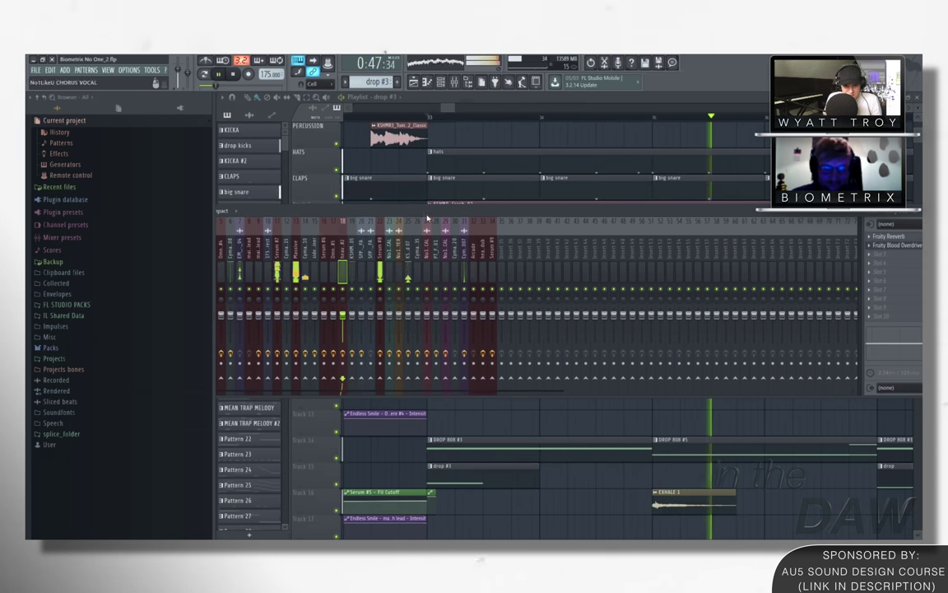
left_click_drag(427, 218, 504, 180)
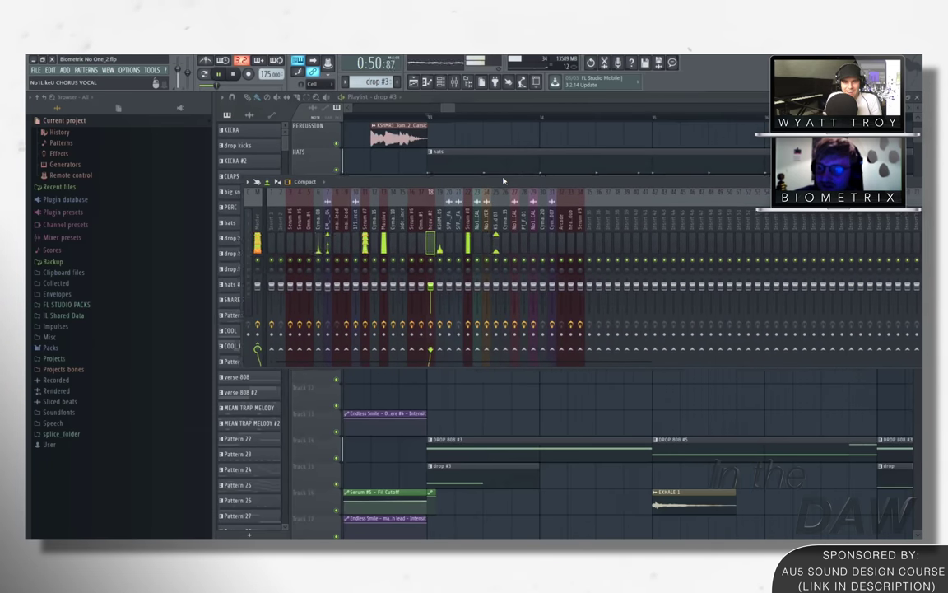
key("space")
Step: Scroll through the channel rack's instruments and compare them with the mixer
left_click(440, 81)
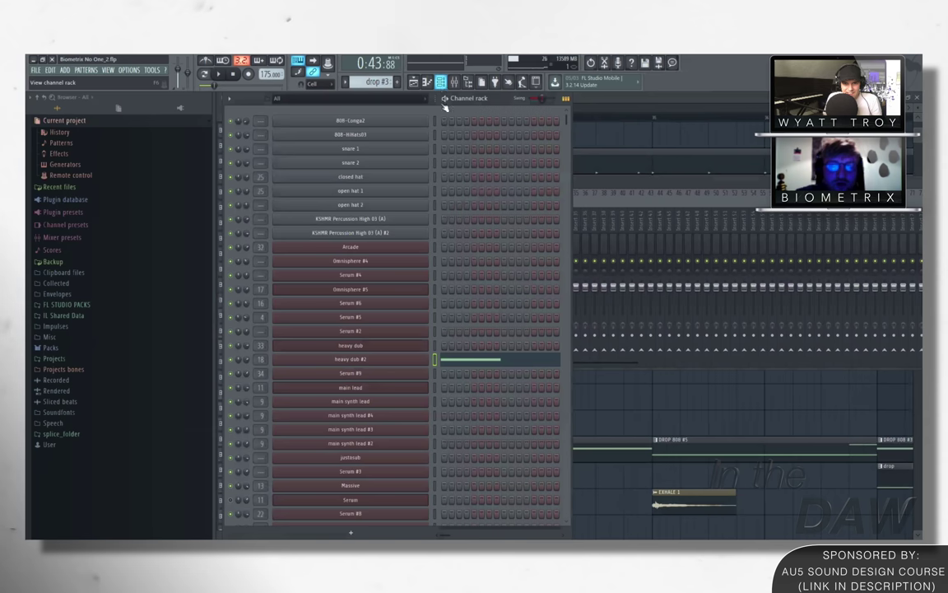
scroll(447, 247, "down", 6)
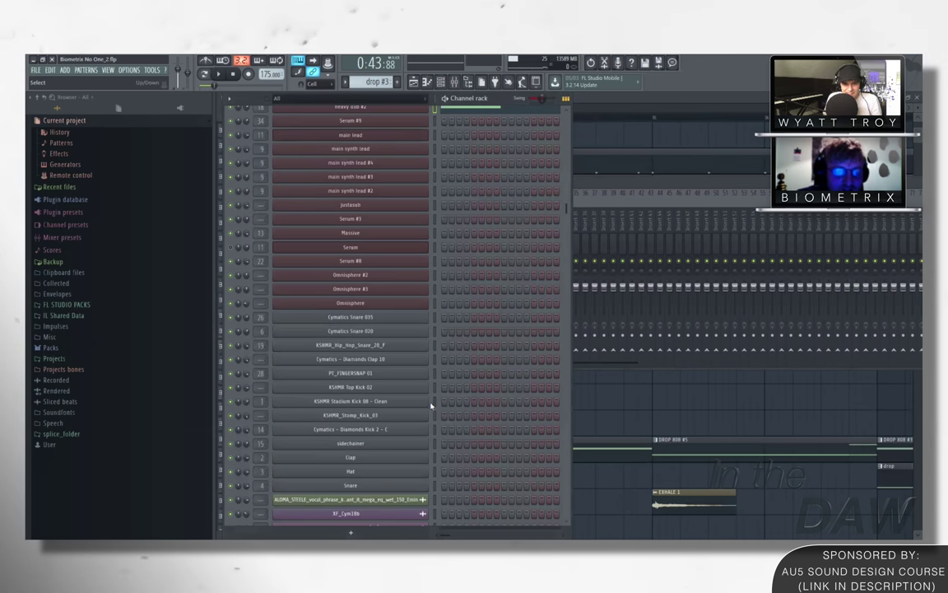
left_click(623, 186)
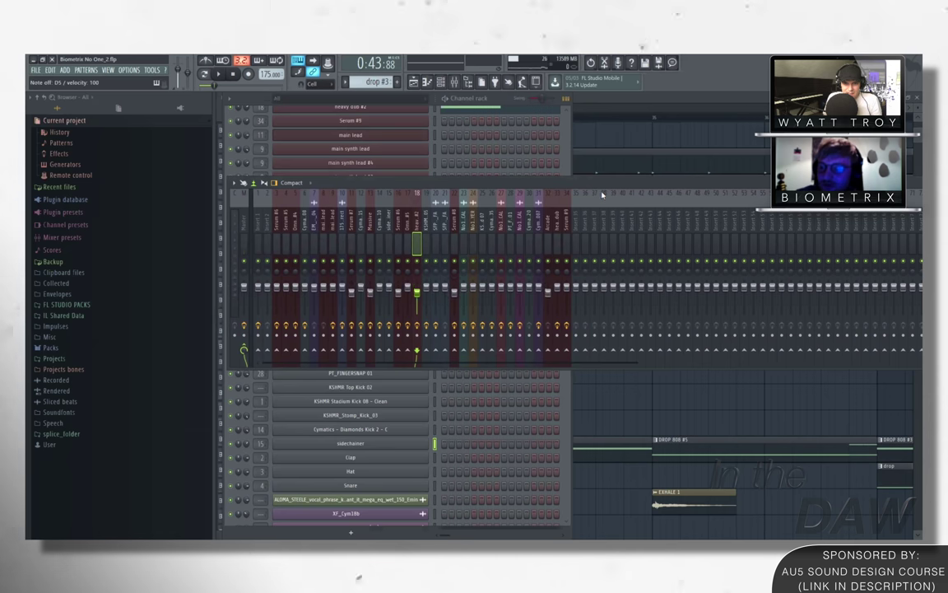
left_click(524, 107)
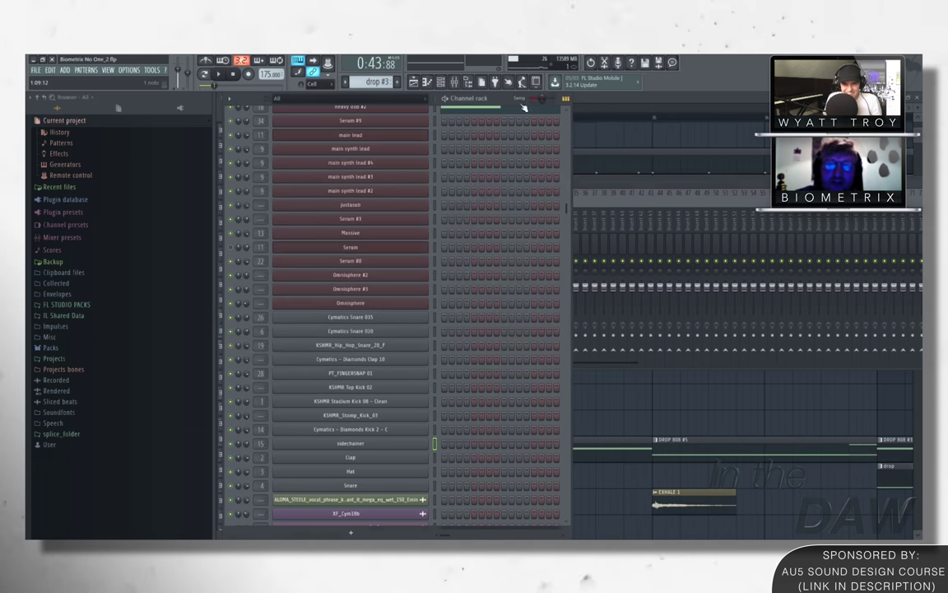
Step: Return to the drop #3 playlist with big snare as the current pattern
key("F5")
left_click(603, 180)
key("Escape")
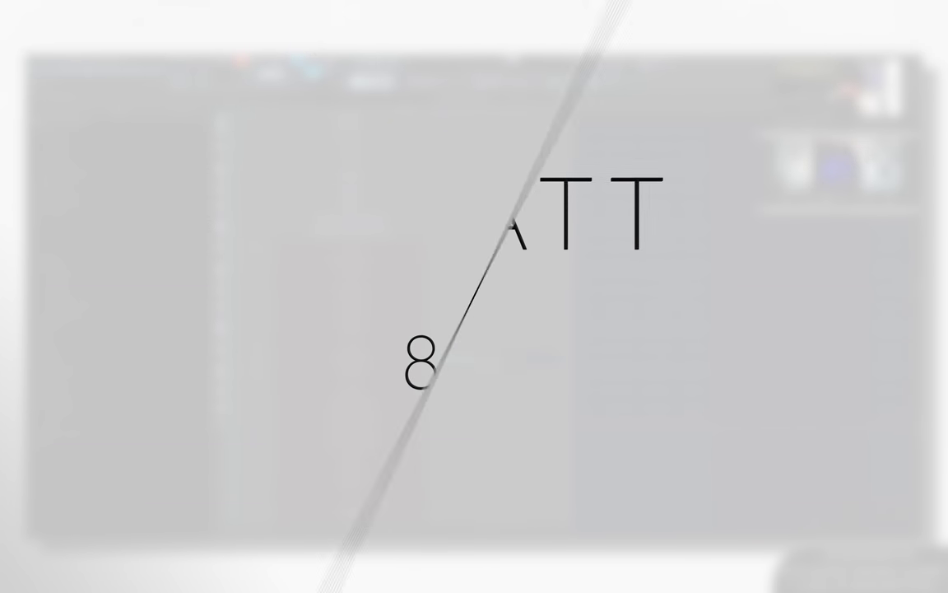
Step: Peek at the heavy dub #2 piano roll, then bring up the channel rack for DROP 808 #3
key("F5")
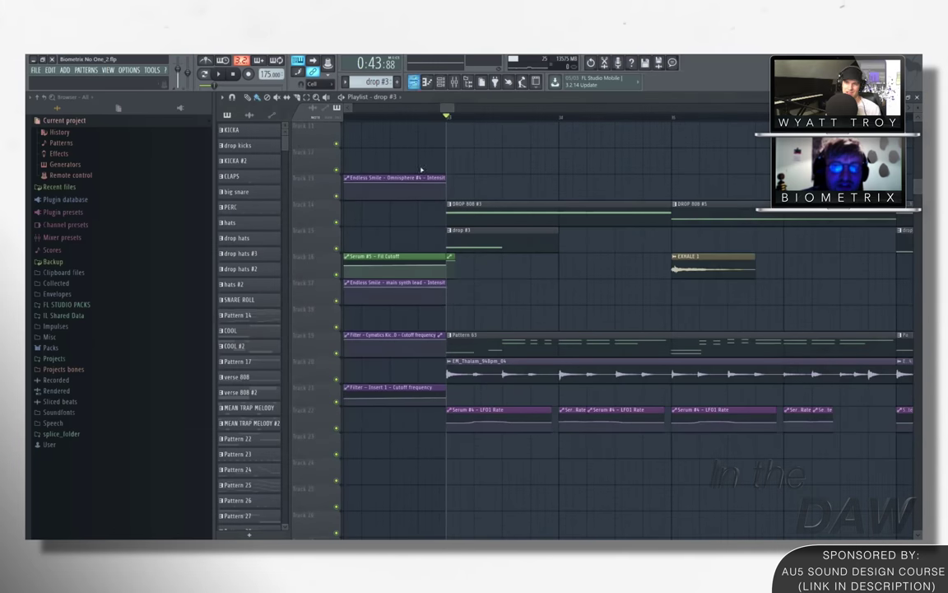
key("F7")
key("F5")
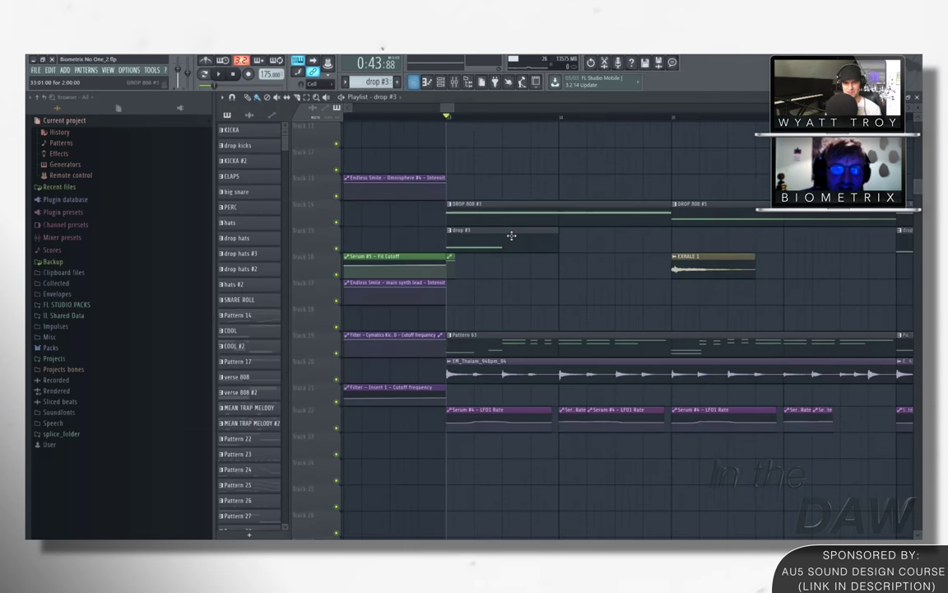
key("F6")
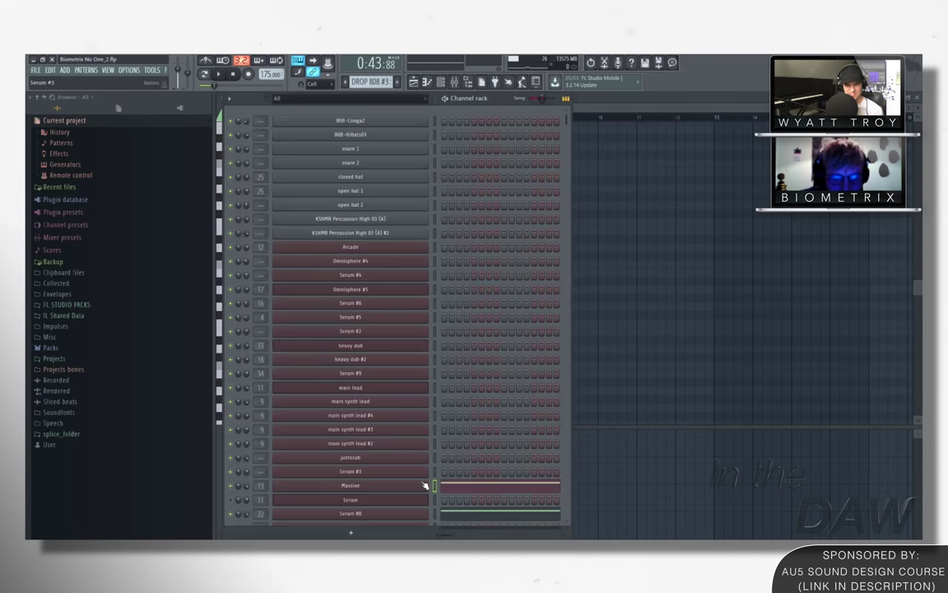
Step: In Massive's envelope editor, review the envelopes and raise Env 2 attack to 6
left_click(349, 491)
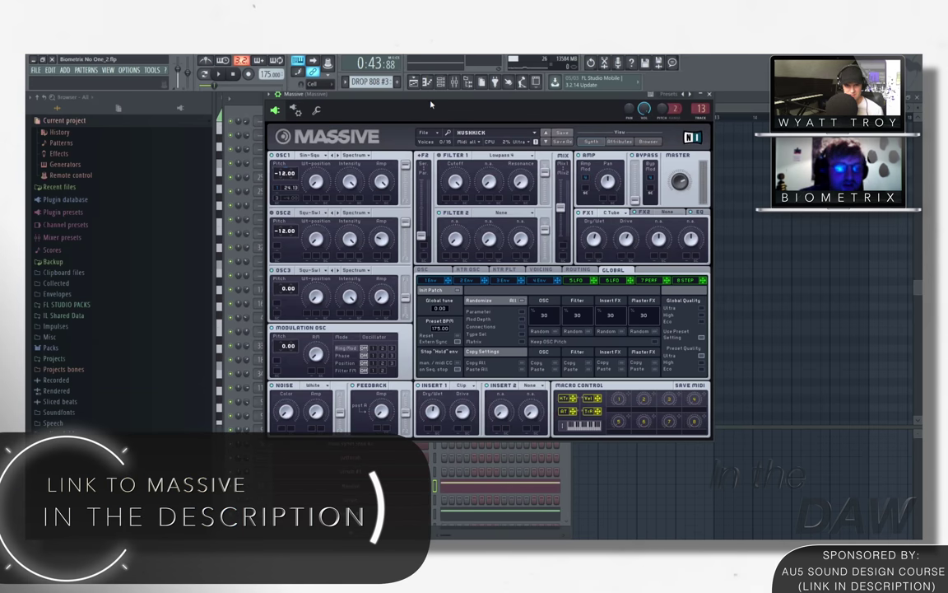
left_click_drag(420, 102, 409, 106)
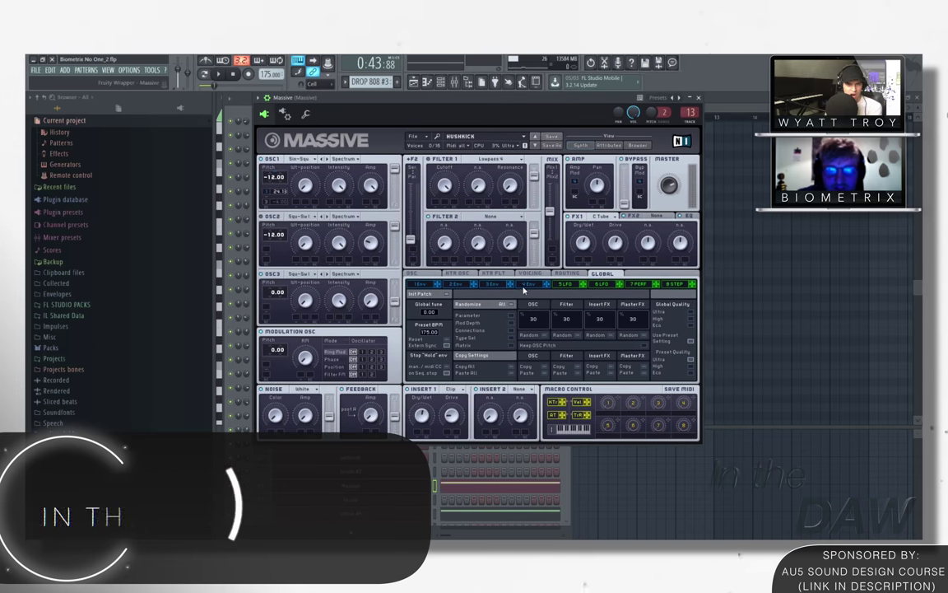
left_click(448, 284)
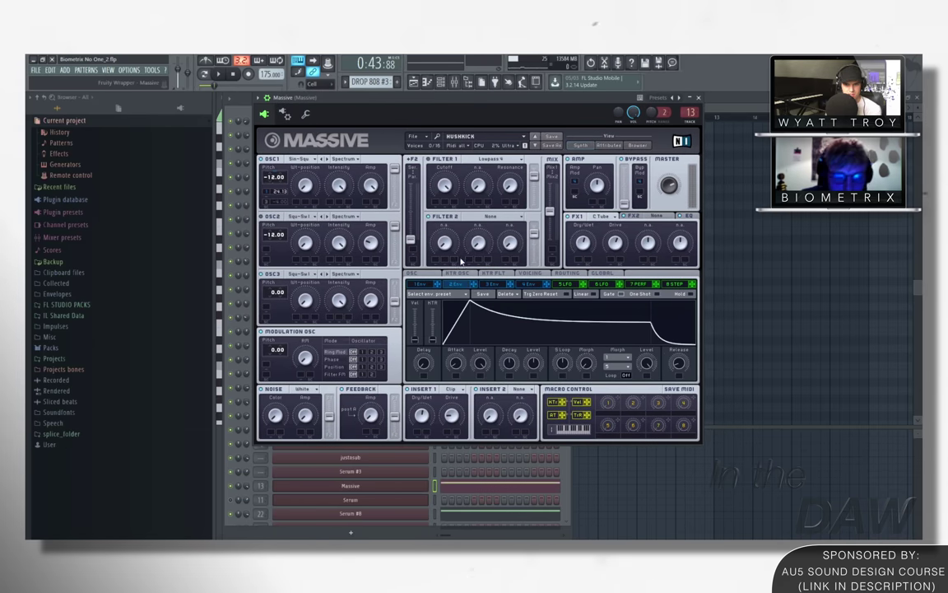
left_click(516, 284)
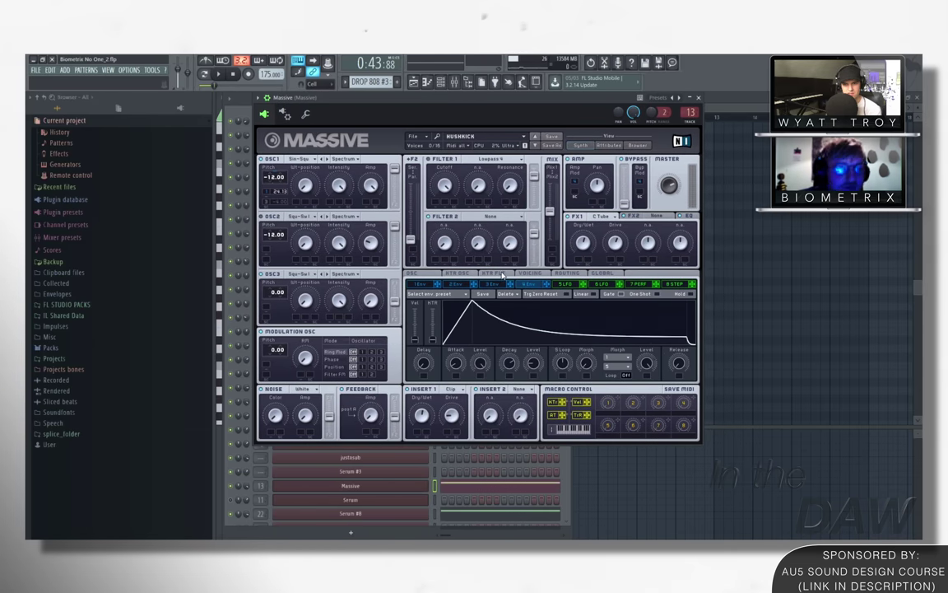
left_click(468, 285)
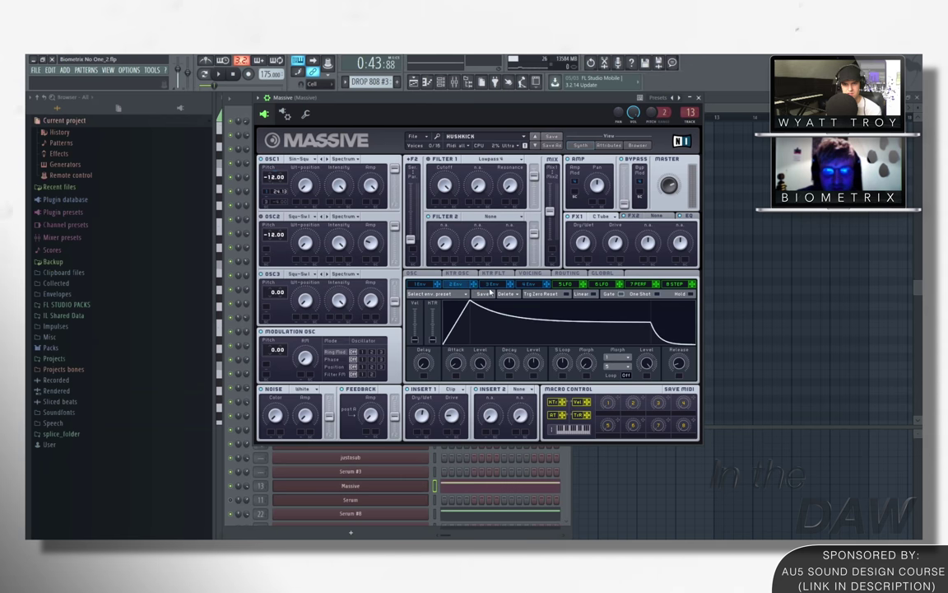
left_click_drag(451, 374, 461, 365)
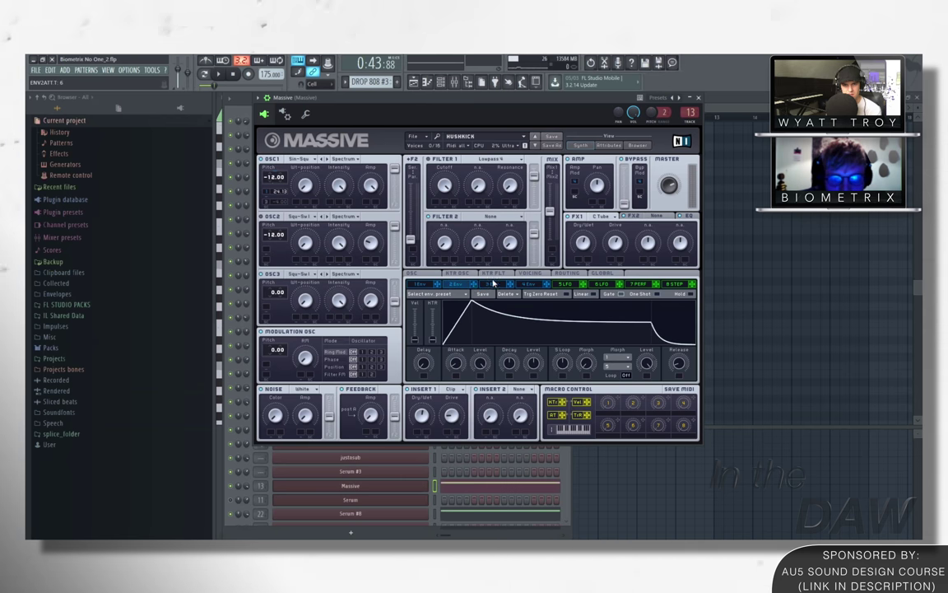
Step: Close Massive and open Serum #8 with its DISTORTED 808 TOP LAYER preset
left_click(241, 140)
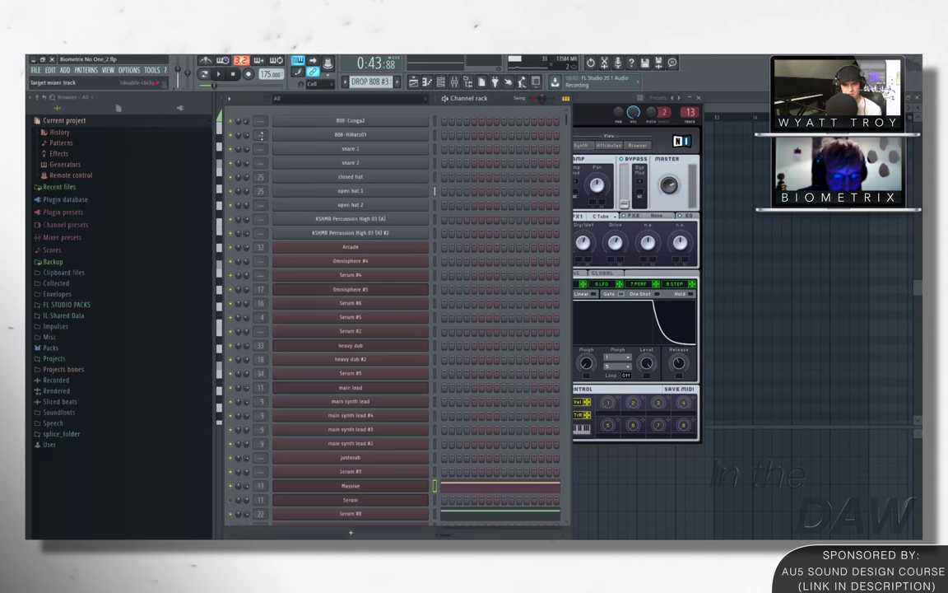
scroll(239, 261, "down", 6)
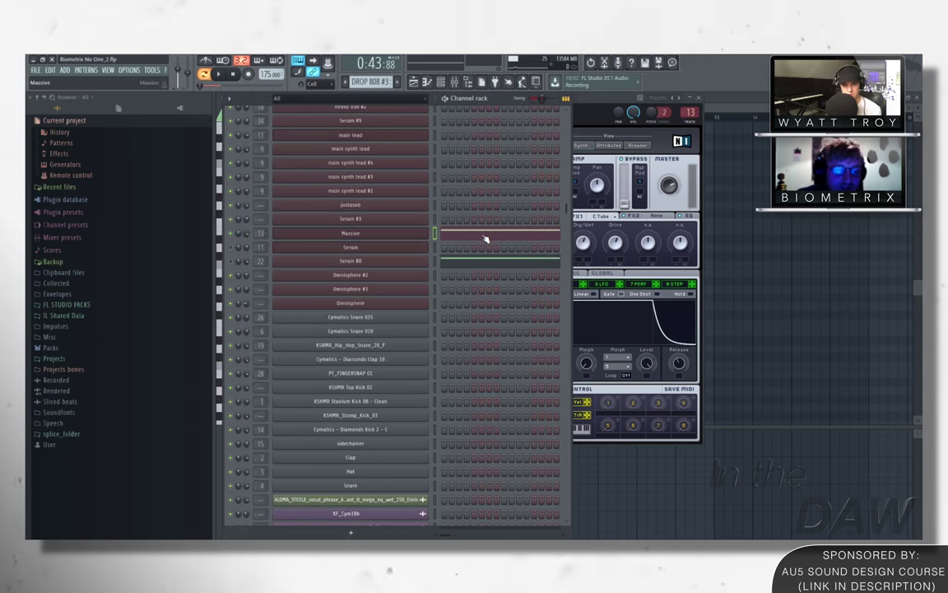
left_click(427, 234)
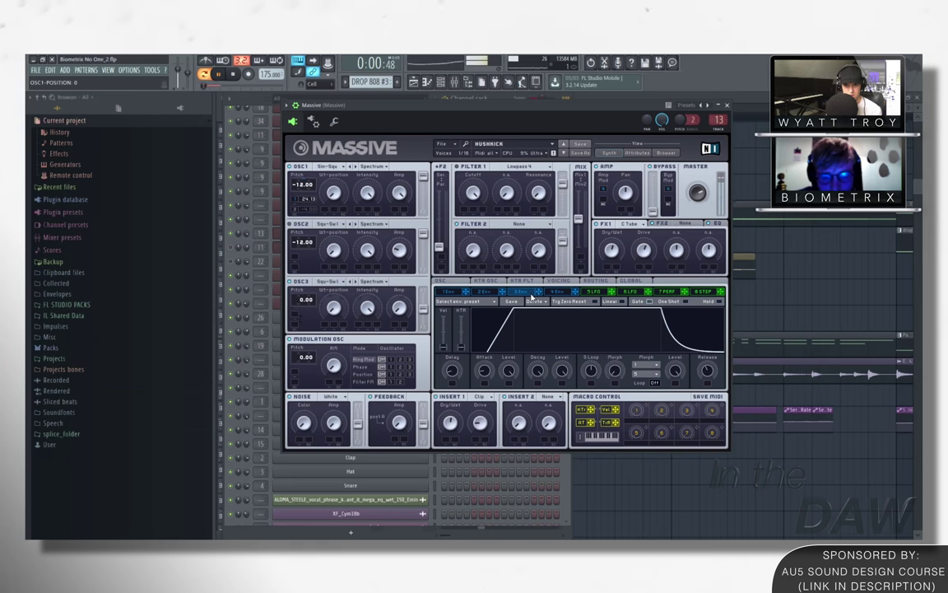
left_click(727, 105)
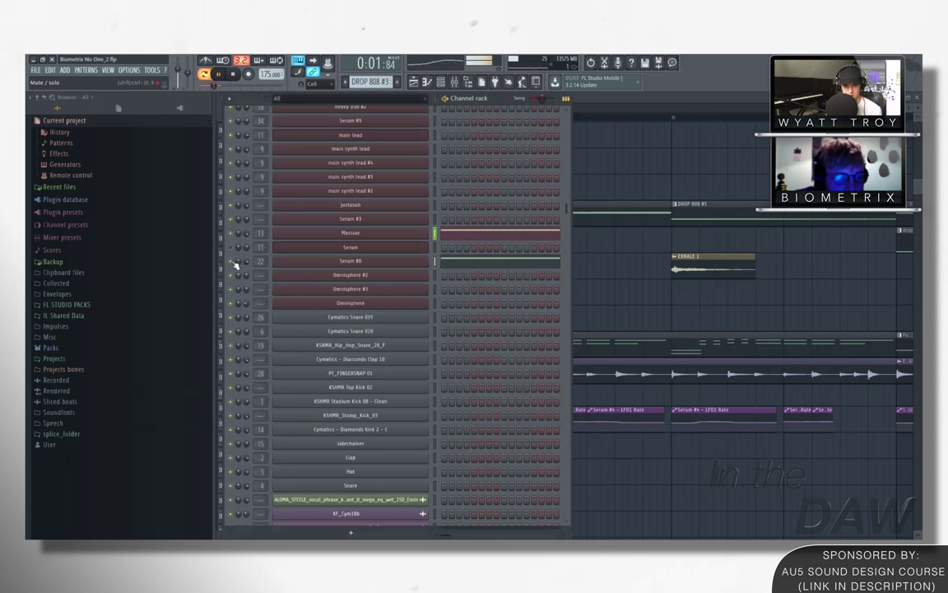
left_click(383, 261)
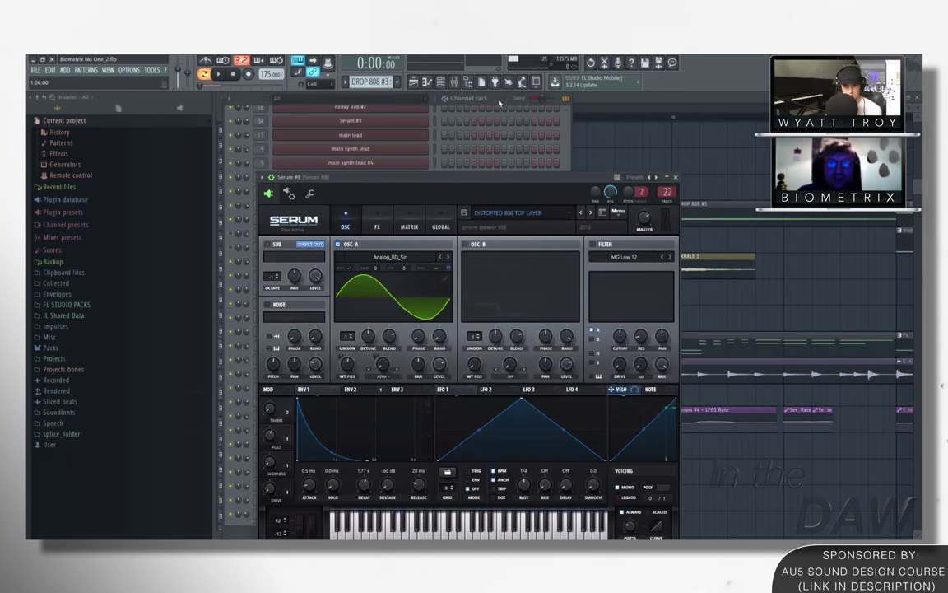
Step: Stop playback and bring the DROP 808 #3 playlist back in front of the channel rack
left_click(498, 103)
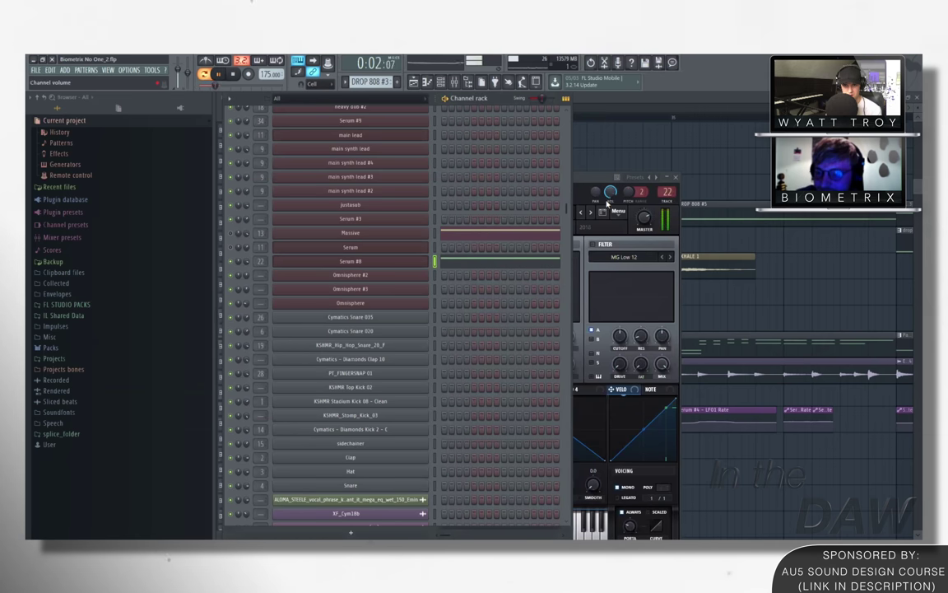
key("space")
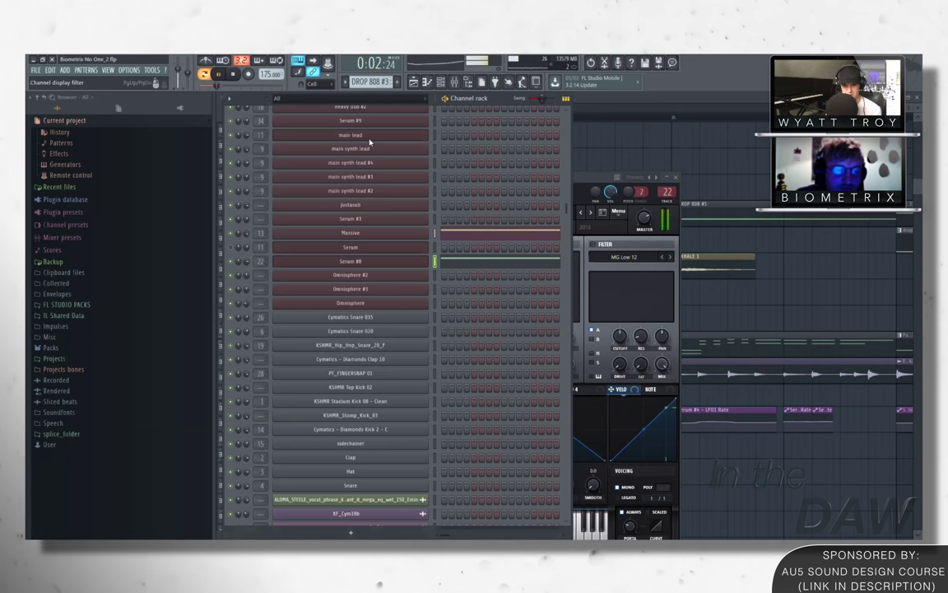
left_click(414, 83)
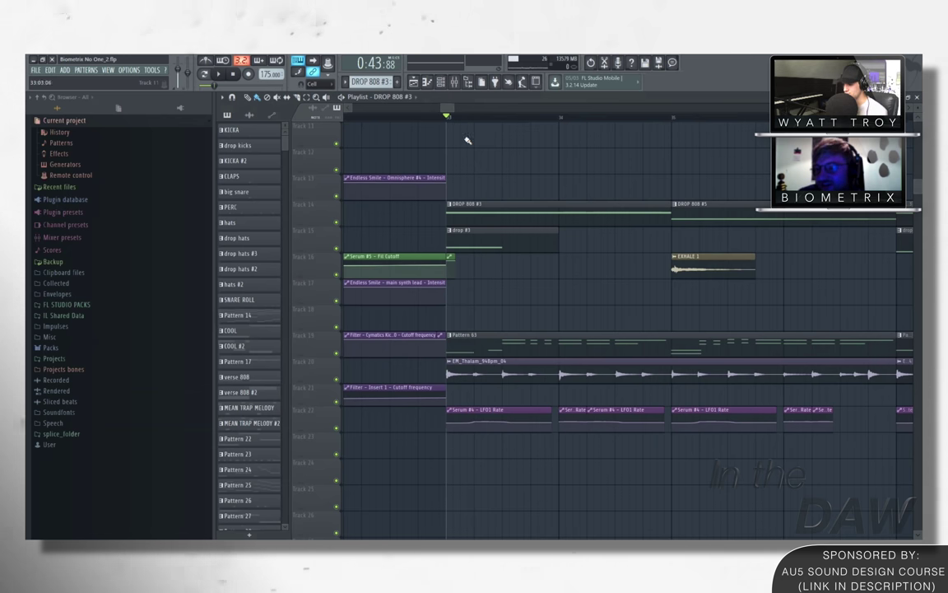
Step: Play the drop section and open the mixer over the DROP 808 #3 playlist
key("space")
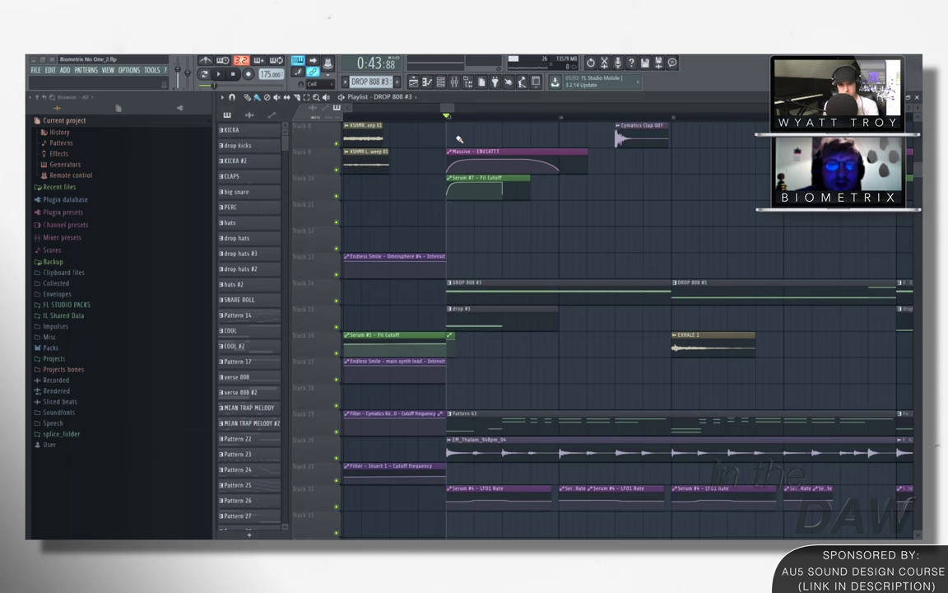
left_click(465, 83)
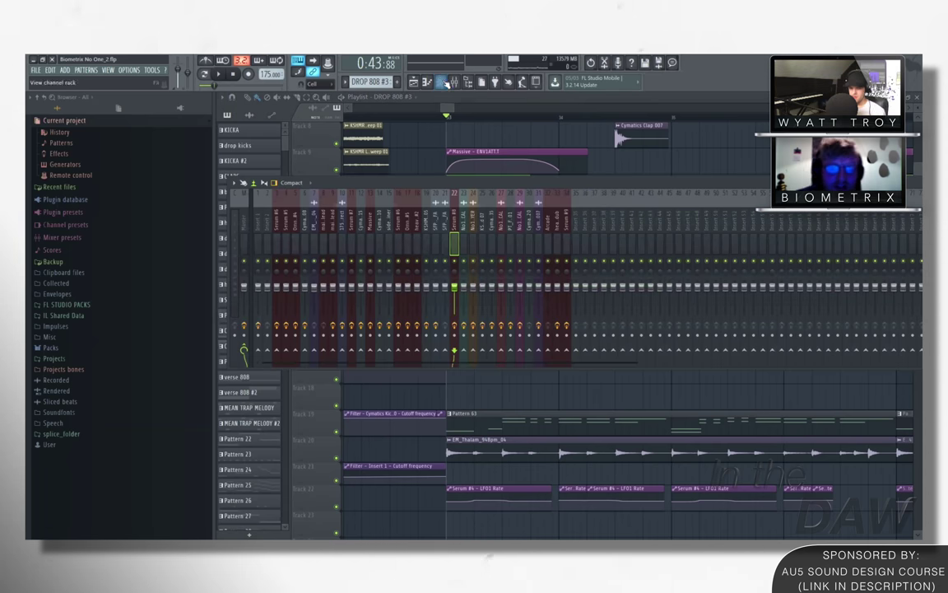
Step: Reposition the mixer to check the Massive channel's insert effects, then stop playback
left_click_drag(484, 184, 525, 149)
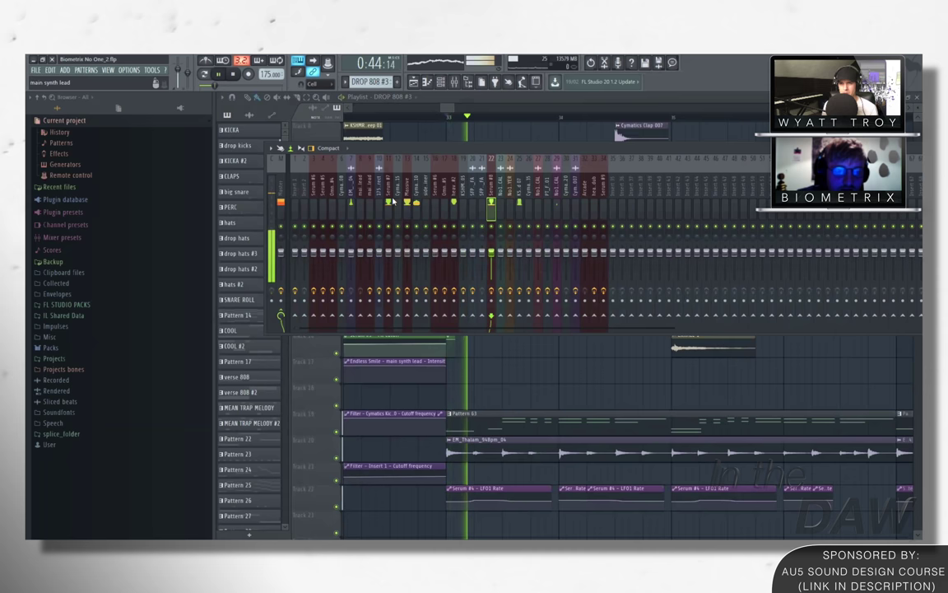
left_click_drag(402, 149, 135, 154)
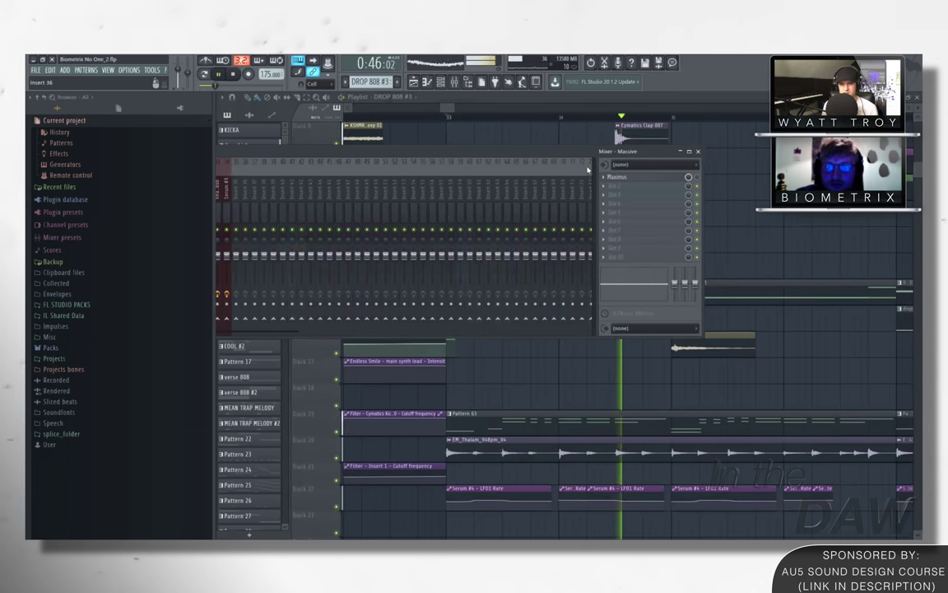
left_click_drag(486, 154, 708, 182)
key("space")
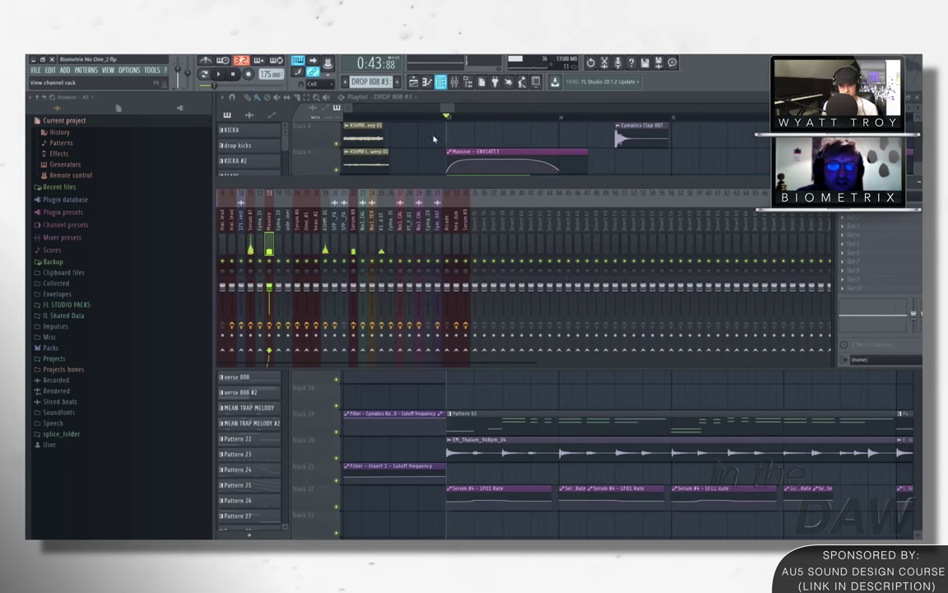
Step: Open the Massive synth plugin from the channel rack's instrument list
left_click(440, 82)
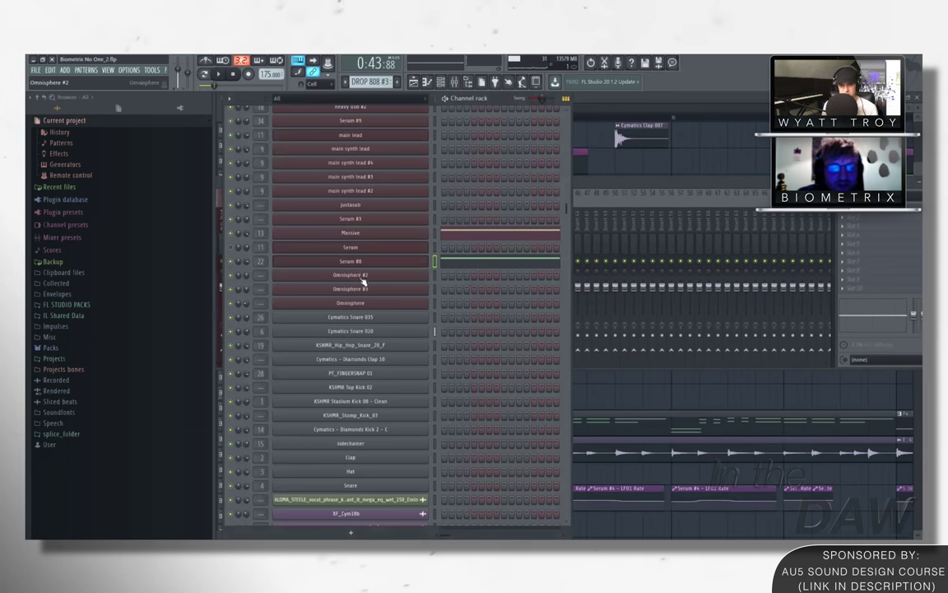
left_click(392, 236)
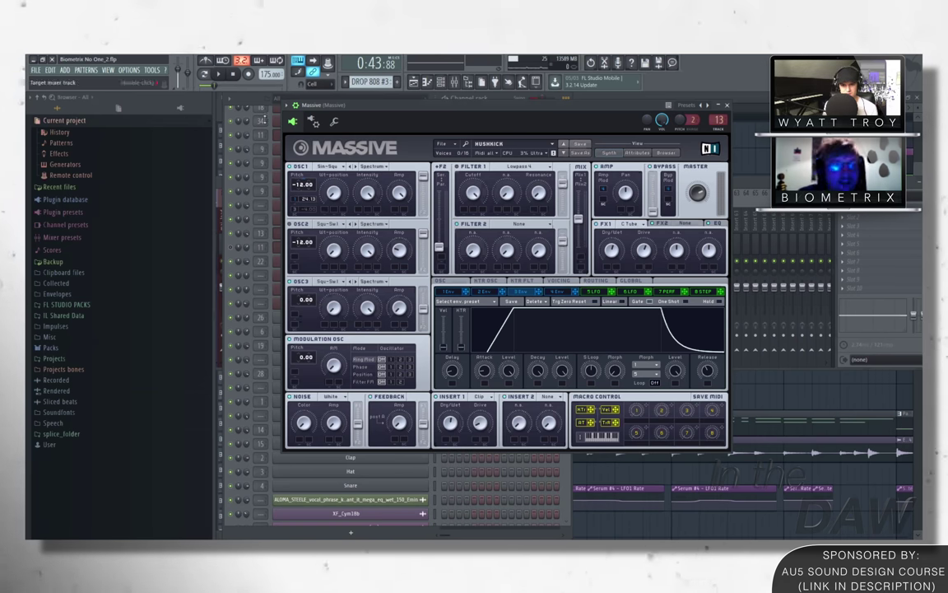
left_click(252, 113)
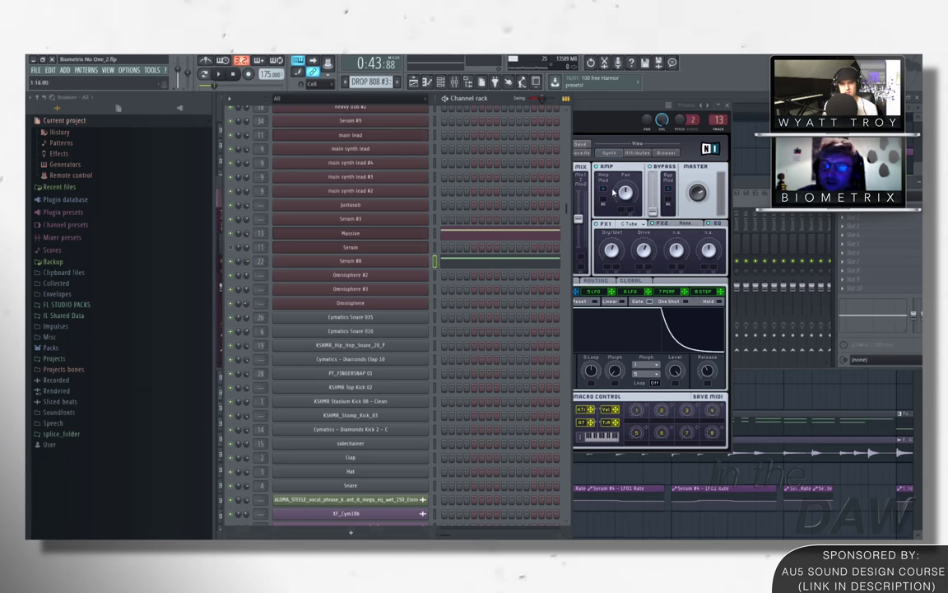
Step: Return to the playlist and play the arrangement from bar 121
key("F5")
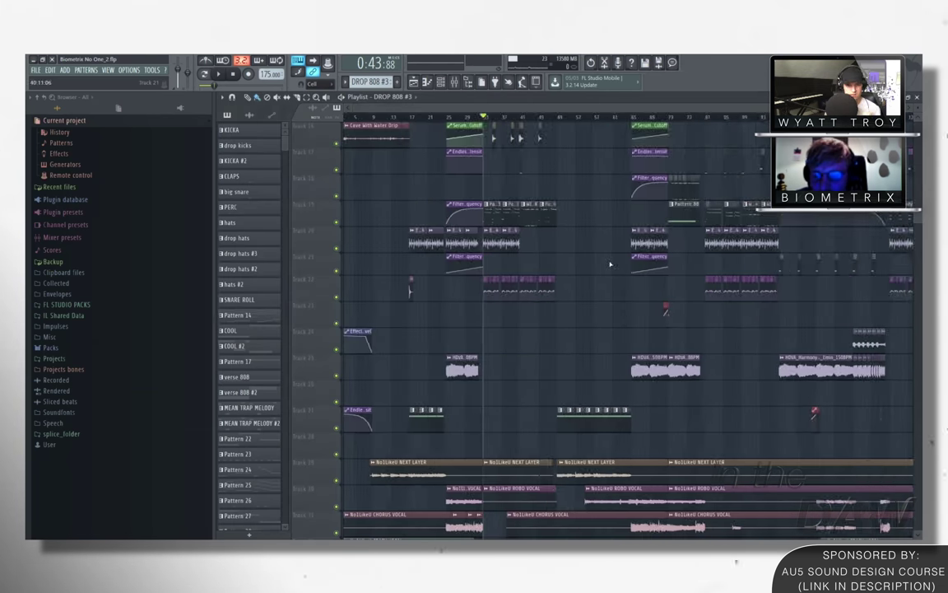
scroll(610, 264, "up", 5)
scroll(570, 106, "down", 3)
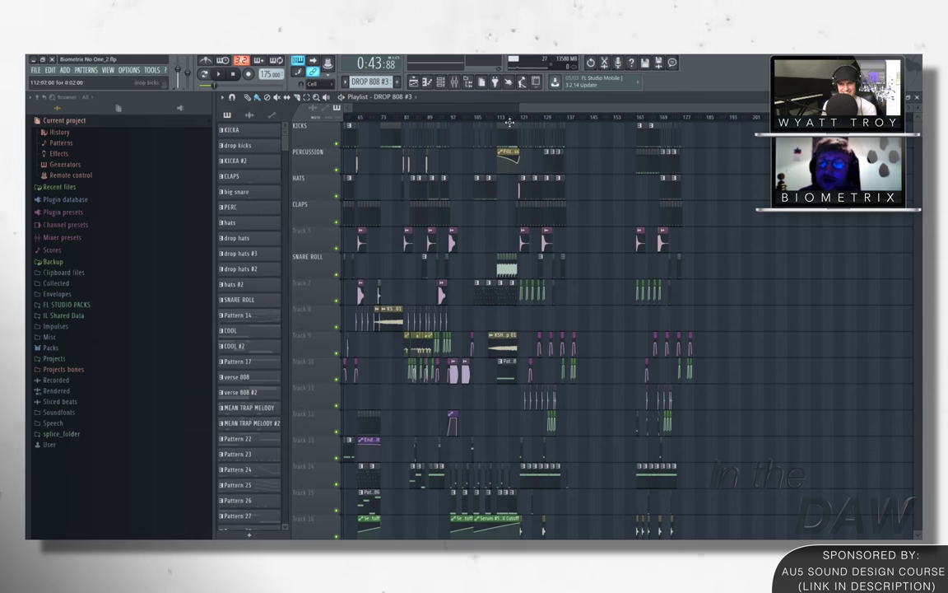
left_click(507, 118)
left_click(520, 119)
key("space")
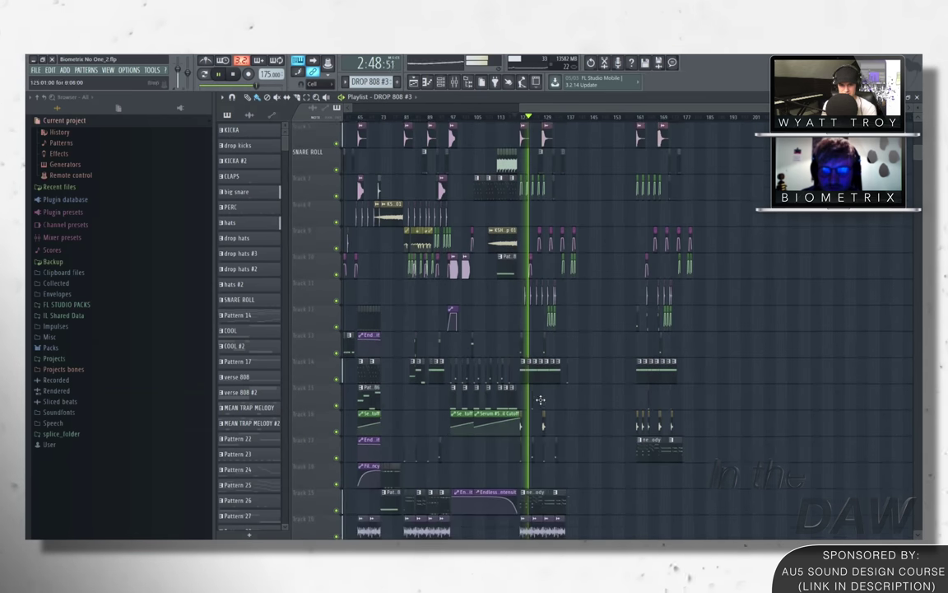
Step: Open the new melody clip's notes in the piano roll and scroll through them
double_click(456, 148)
scroll(457, 148, "down", 2)
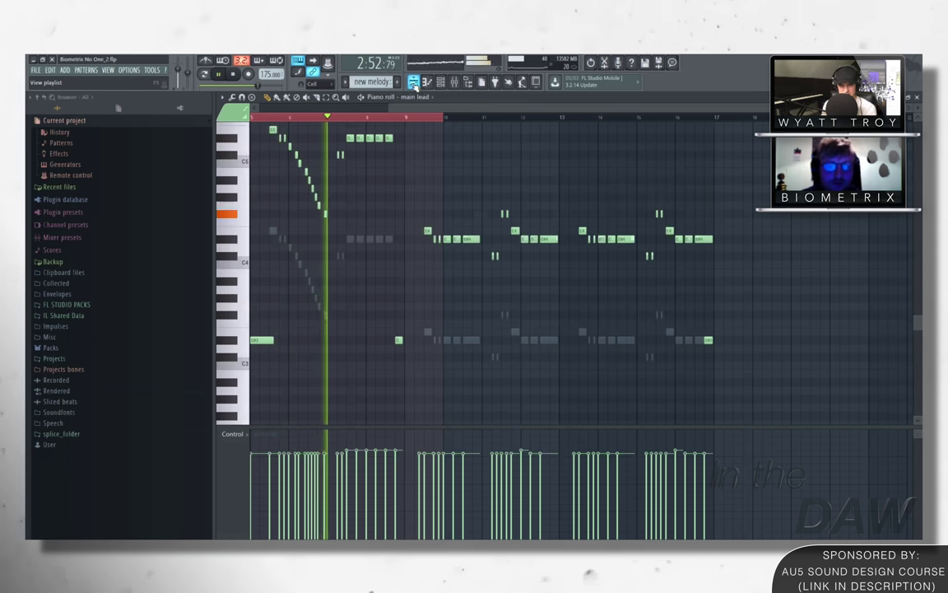
scroll(607, 184, "up", 3)
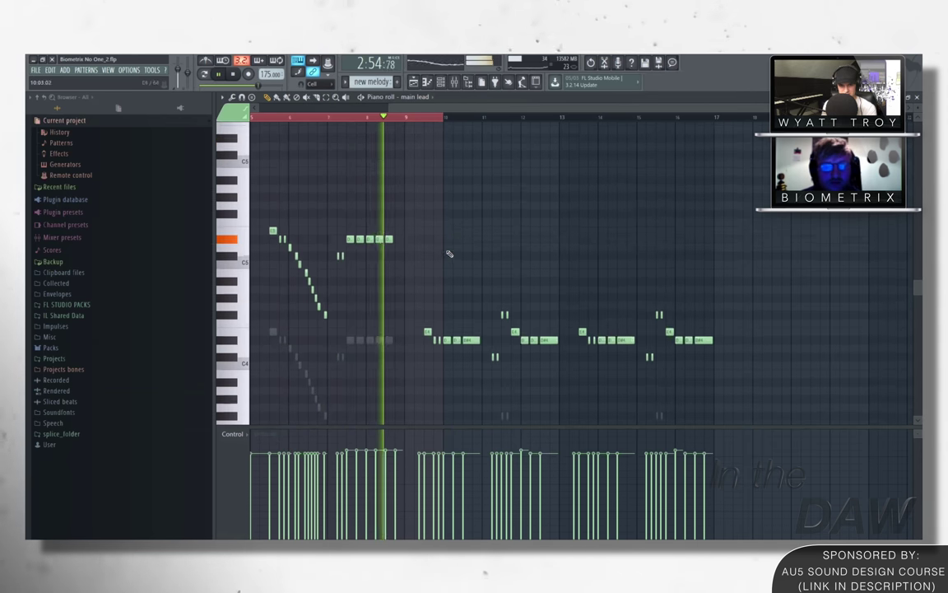
scroll(607, 183, "down", 3)
scroll(608, 184, "down", 2, "ctrl")
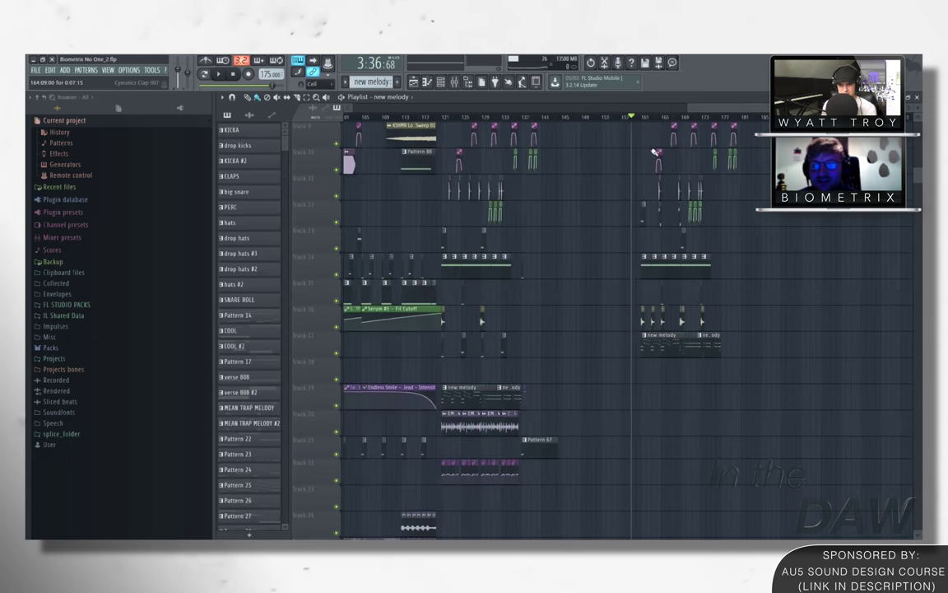
Step: Play and stop the arrangement, then scroll to the bar 125 drop with DROP 808 #3 and EXHALE
key("space")
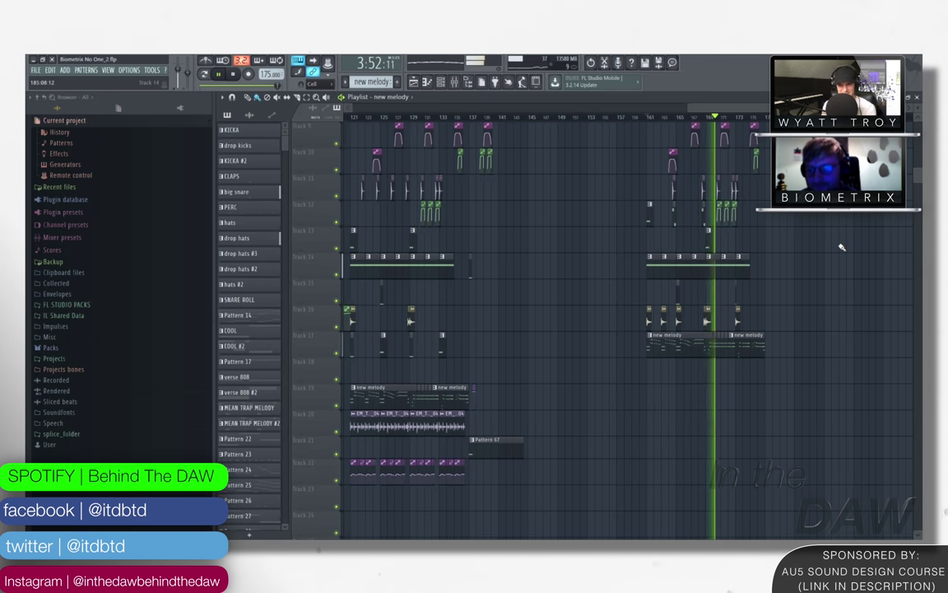
key("space")
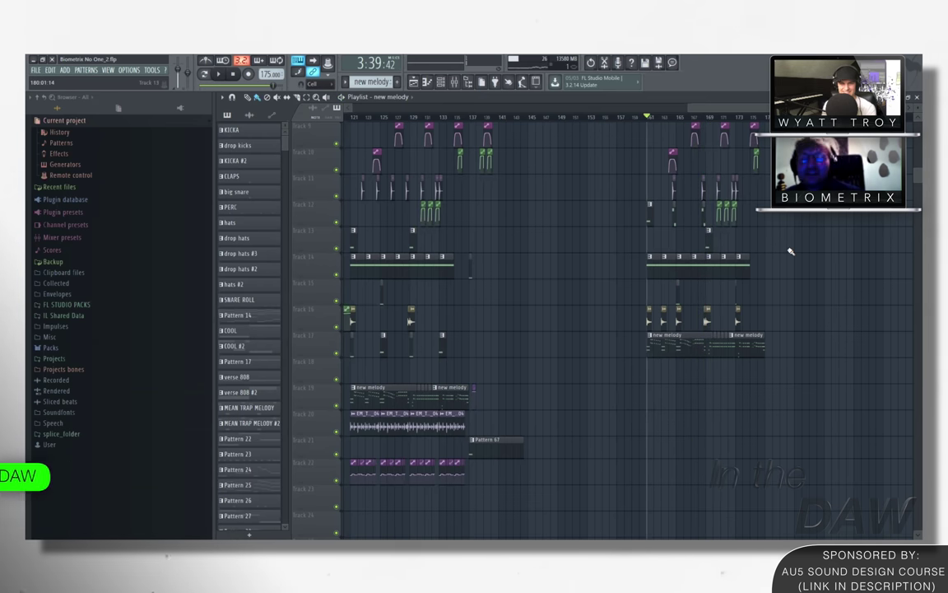
scroll(791, 251, "left", 10)
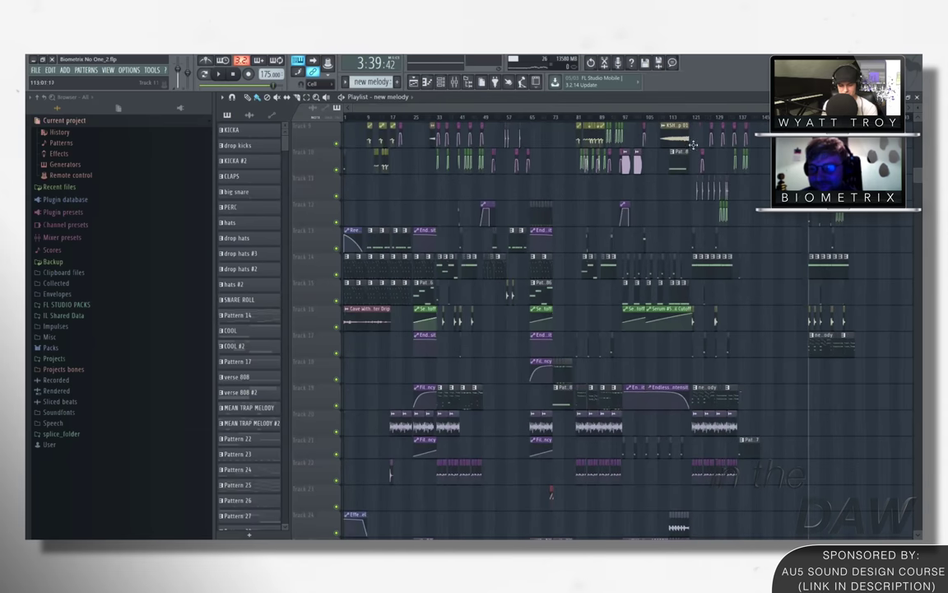
scroll(714, 108, "down", 4)
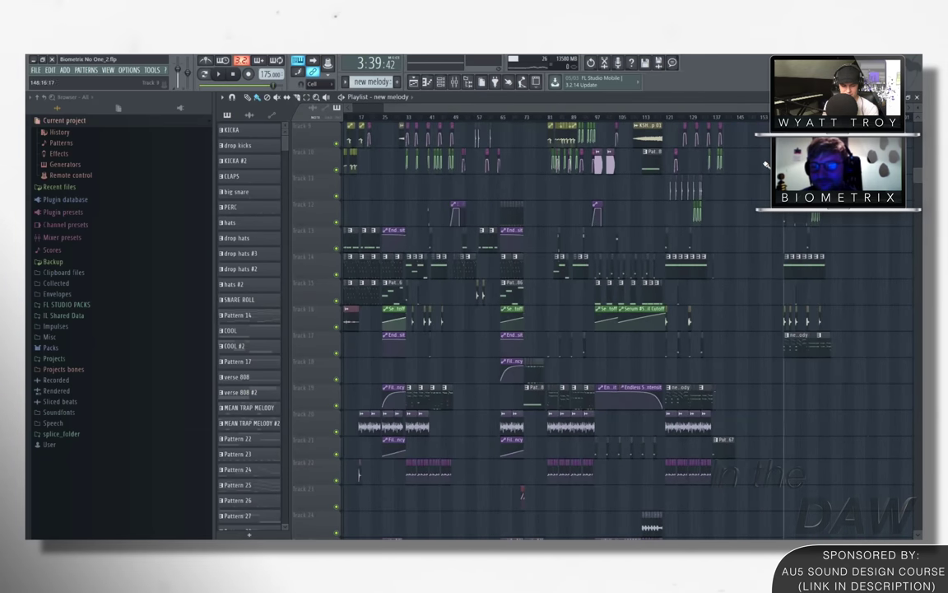
scroll(741, 181, "up", 2)
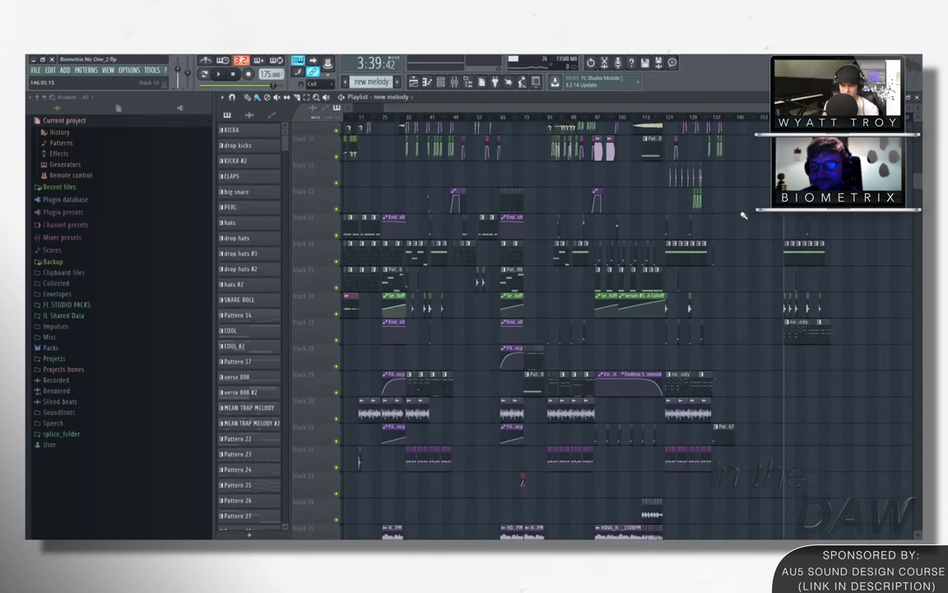
scroll(696, 234, "up", 7)
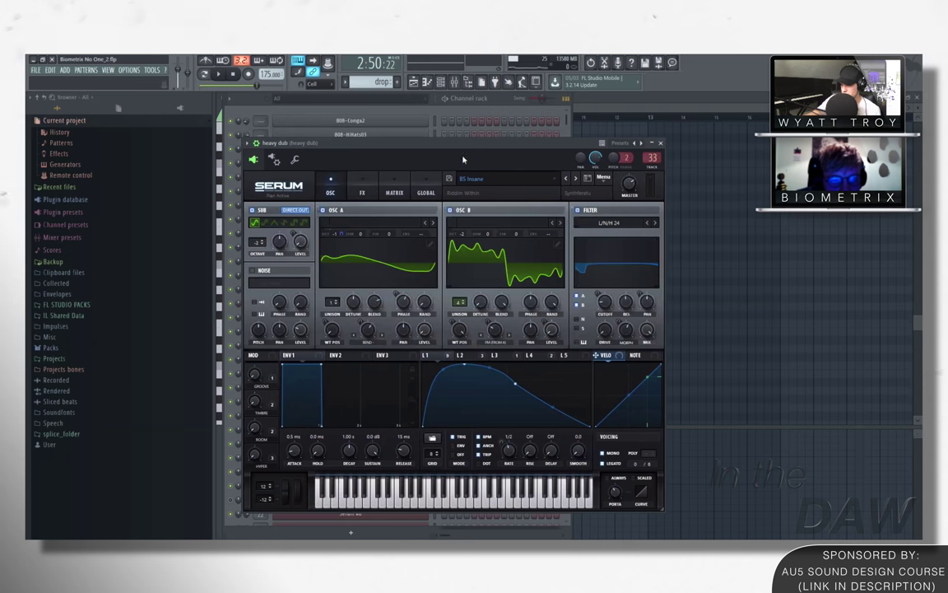
left_click(360, 189)
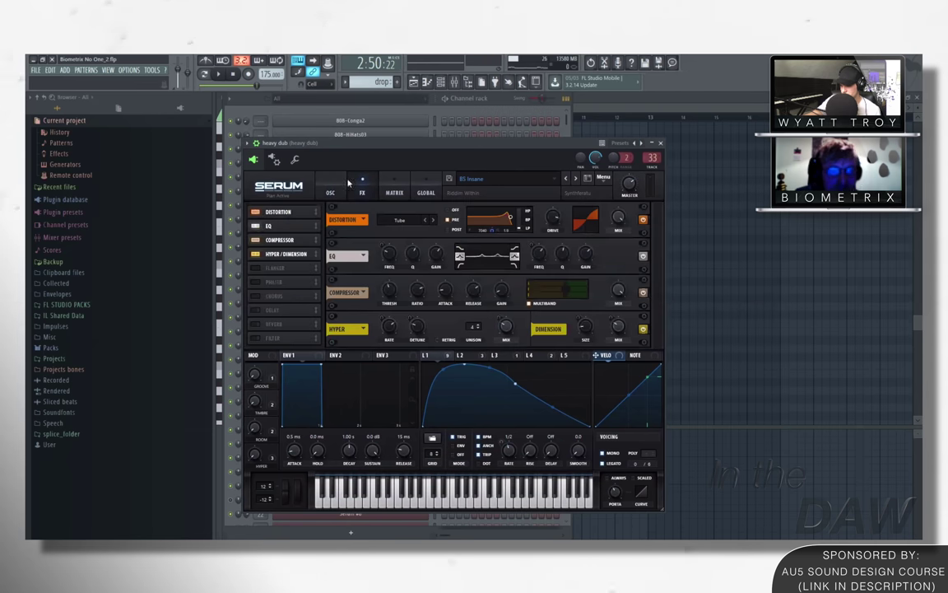
key("F9")
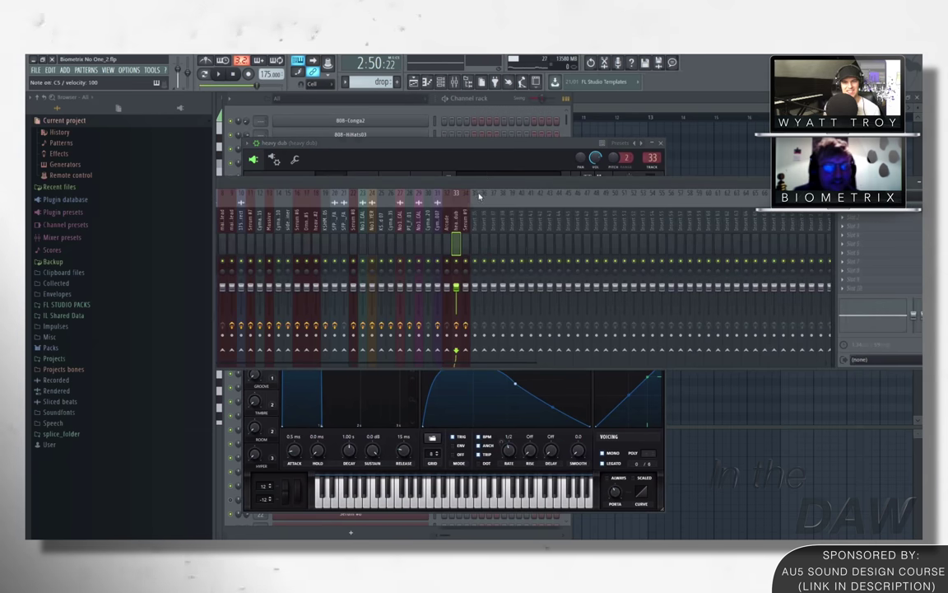
left_click_drag(479, 196, 289, 172)
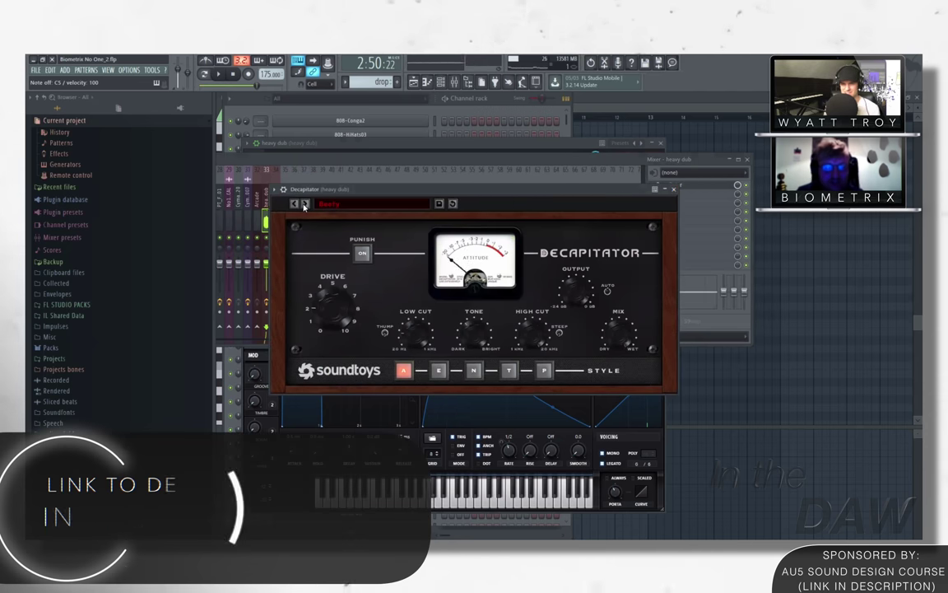
key("F5")
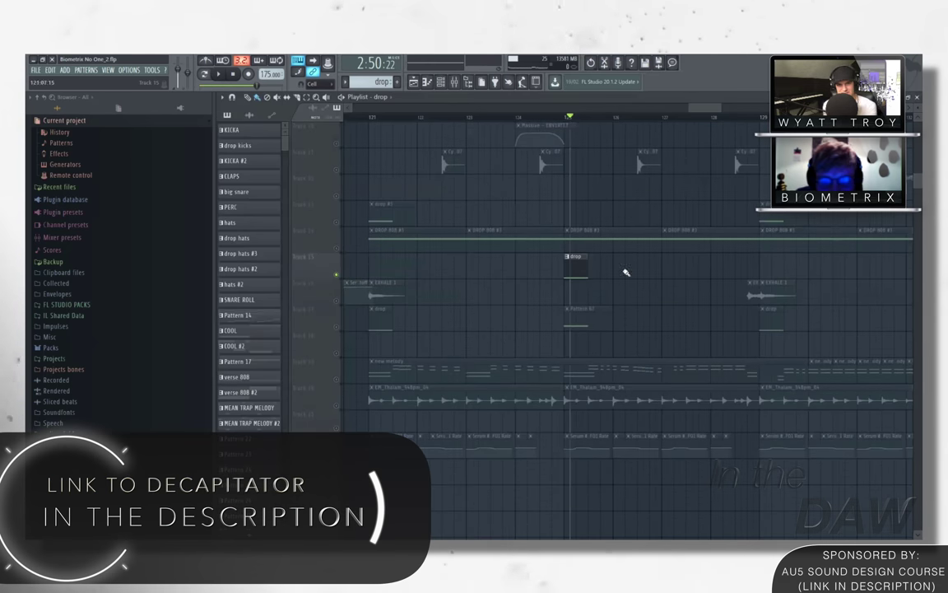
Step: Play the drop from bar 124, then scroll to the ROBO VOCAL, DOUBLE, HARM and MAIN RAP VOCAL tracks
scroll(457, 315, "up", 2)
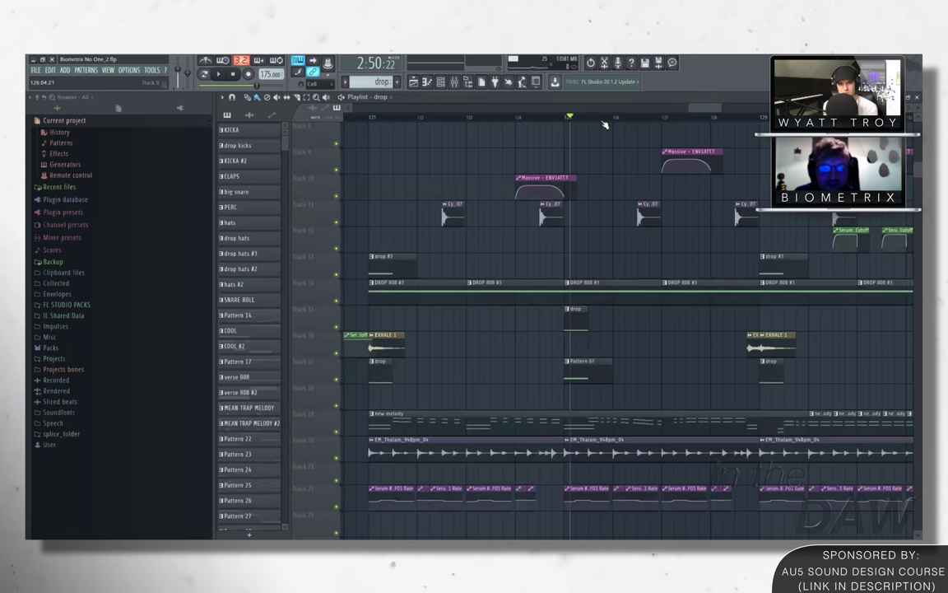
left_click(523, 117)
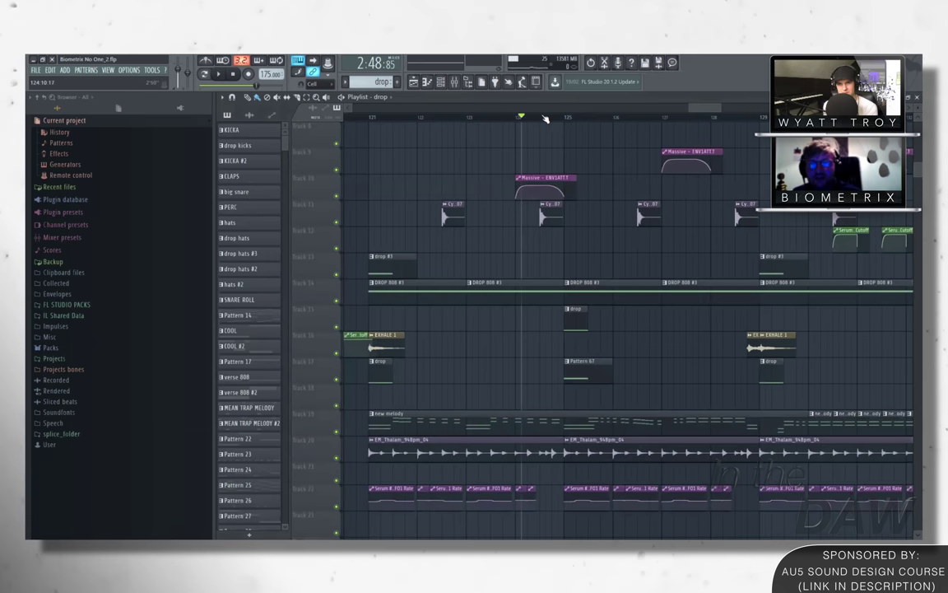
key("space")
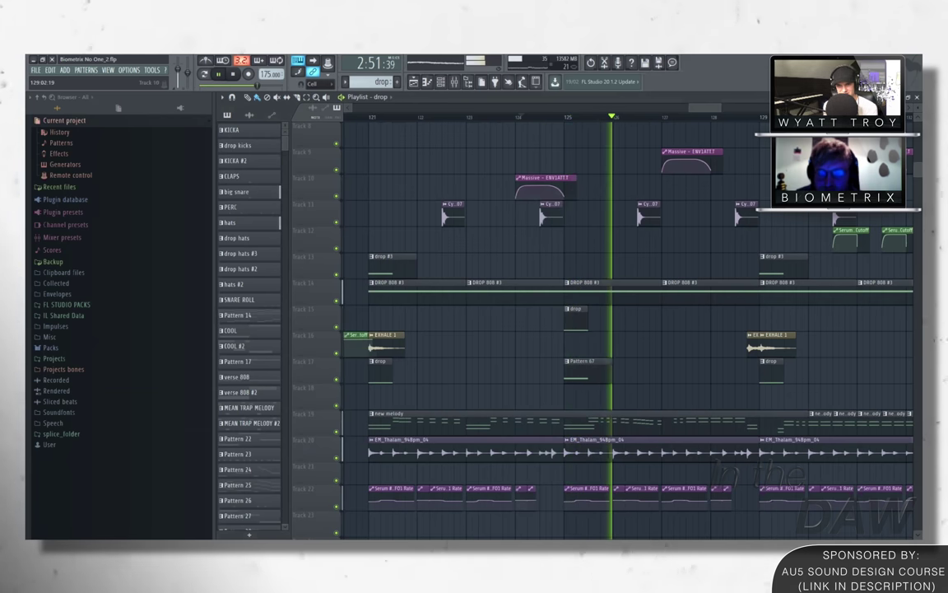
key("space")
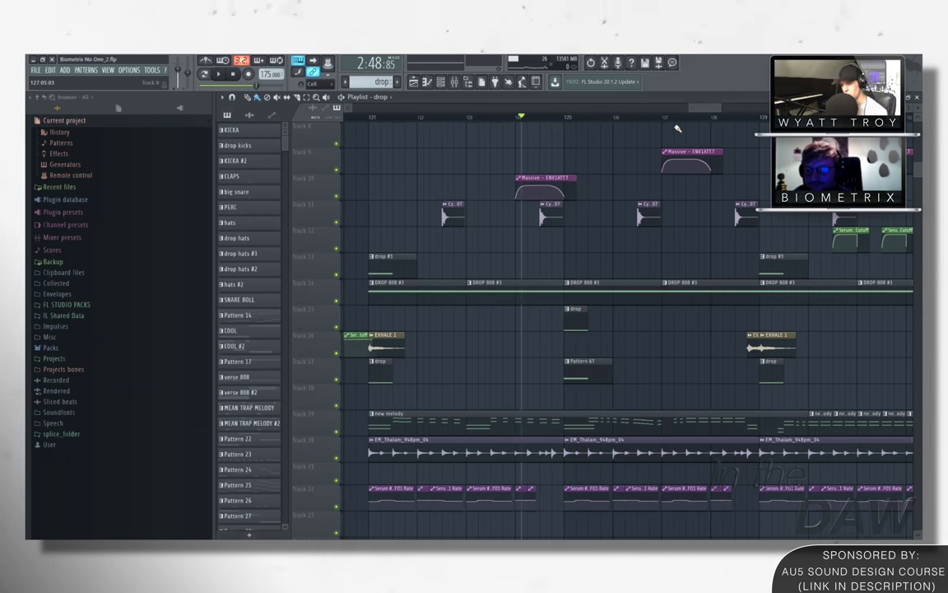
scroll(473, 262, "down", 2)
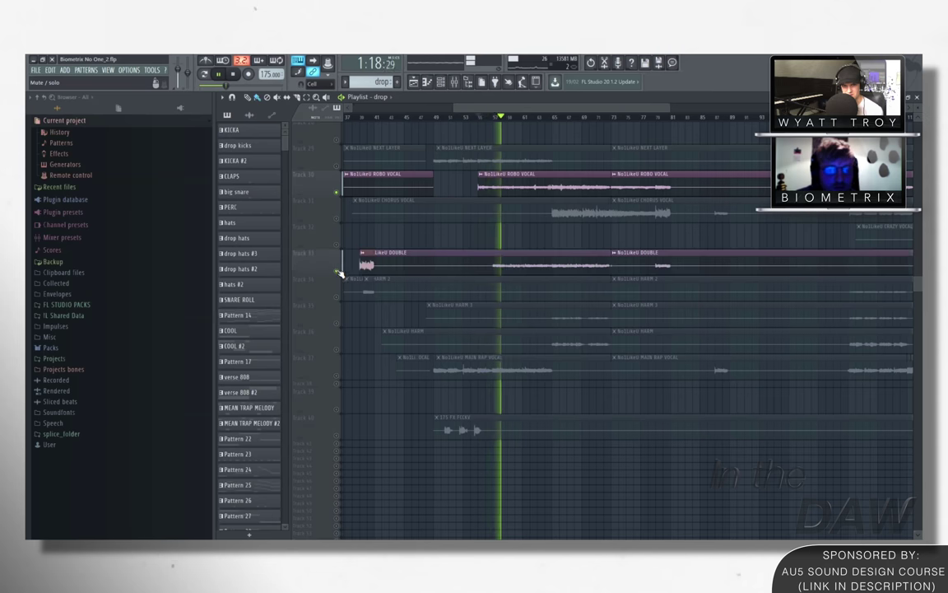
Step: Toggle MAIN RAP VOCAL, NEXT LAYER and CHORUS VOCAL mutes, then unmute every muted track
left_click(338, 376)
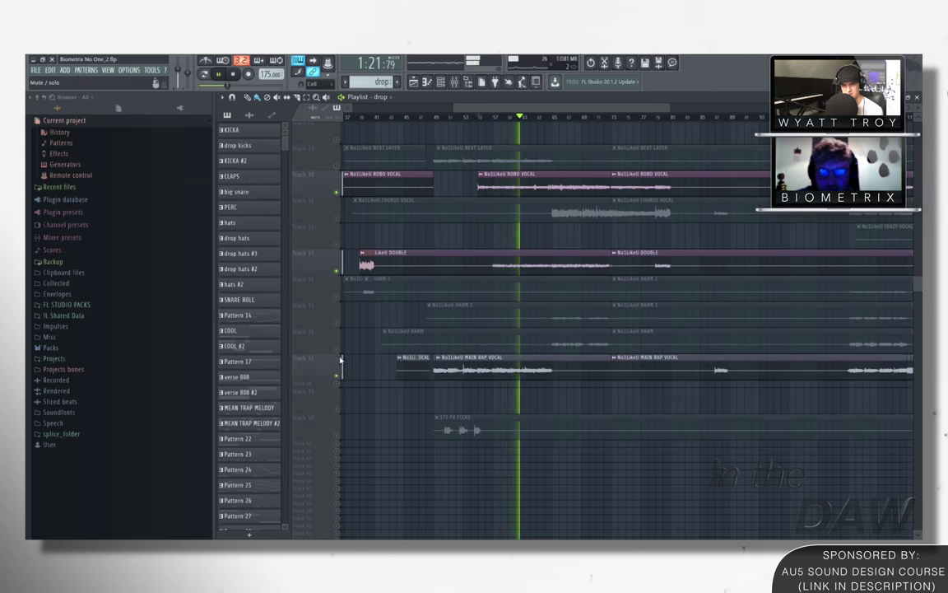
left_click(337, 166)
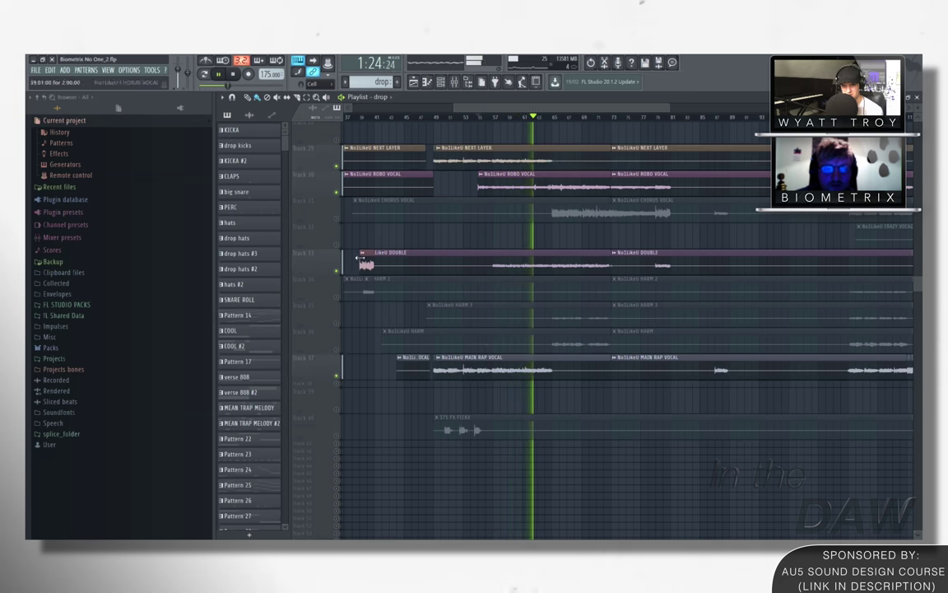
left_click(337, 219)
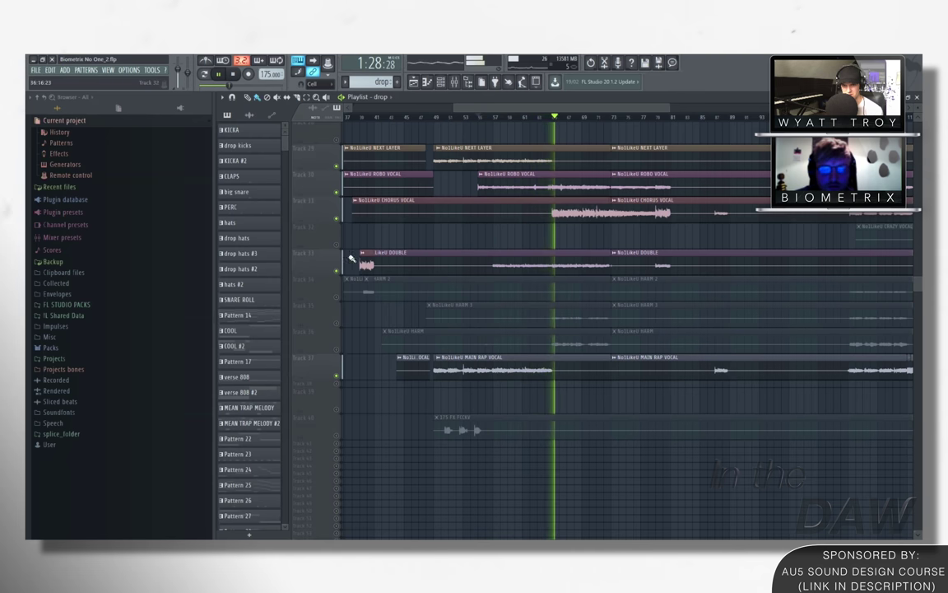
left_click(337, 219)
left_click(337, 166)
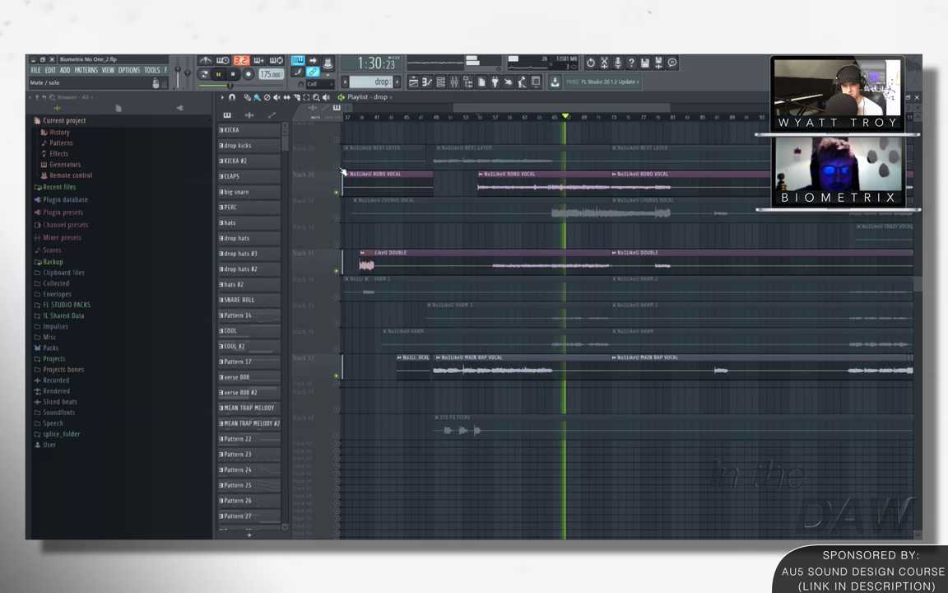
left_click(337, 166)
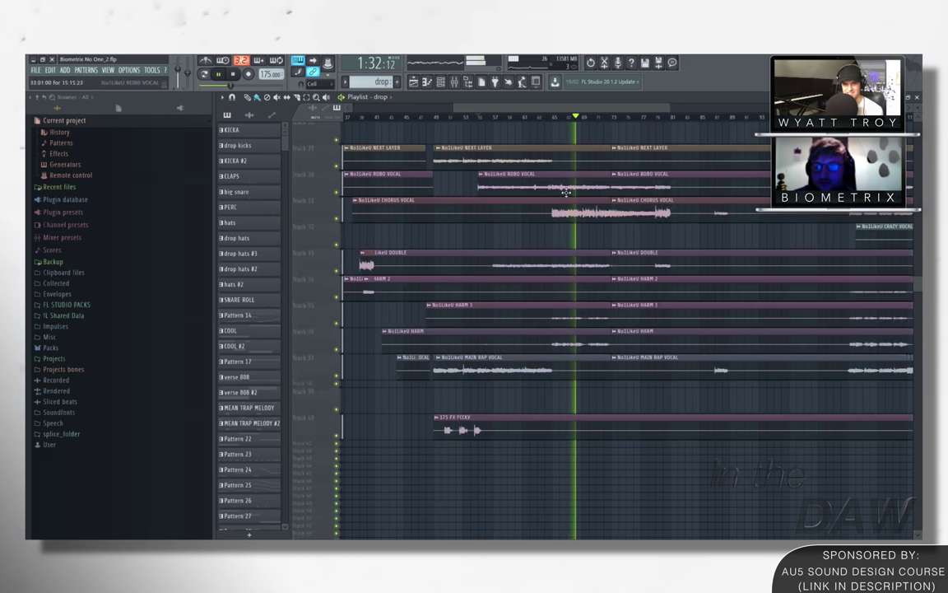
Step: Scroll through the playlist tracks and drag along the top of the arrangement
scroll(610, 241, "up", 5)
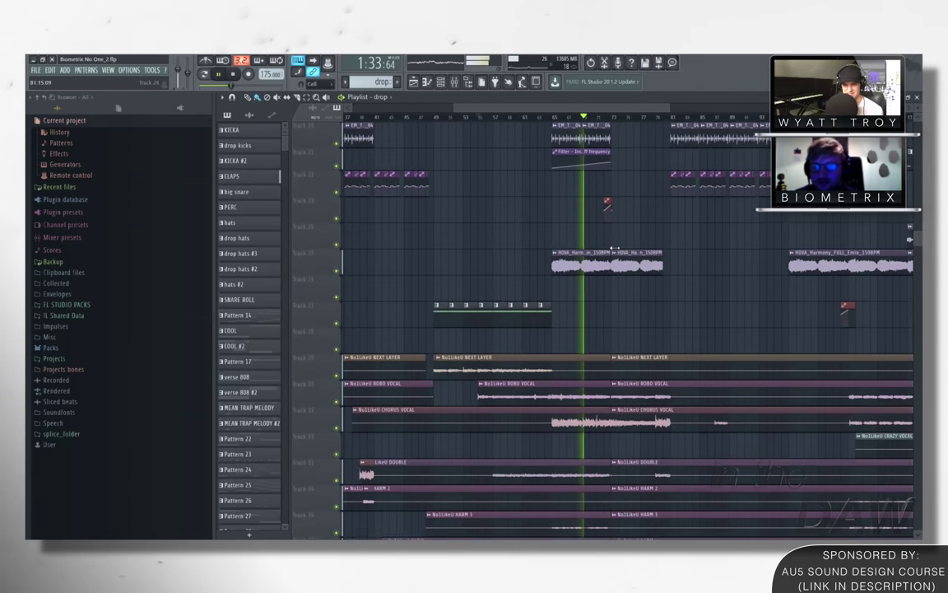
scroll(601, 251, "up", 3)
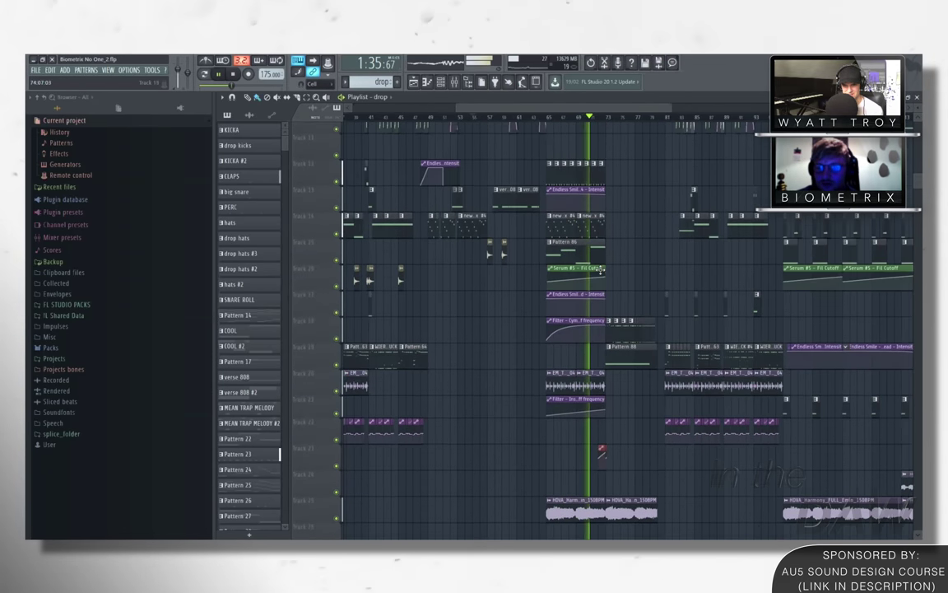
scroll(591, 262, "down", 5)
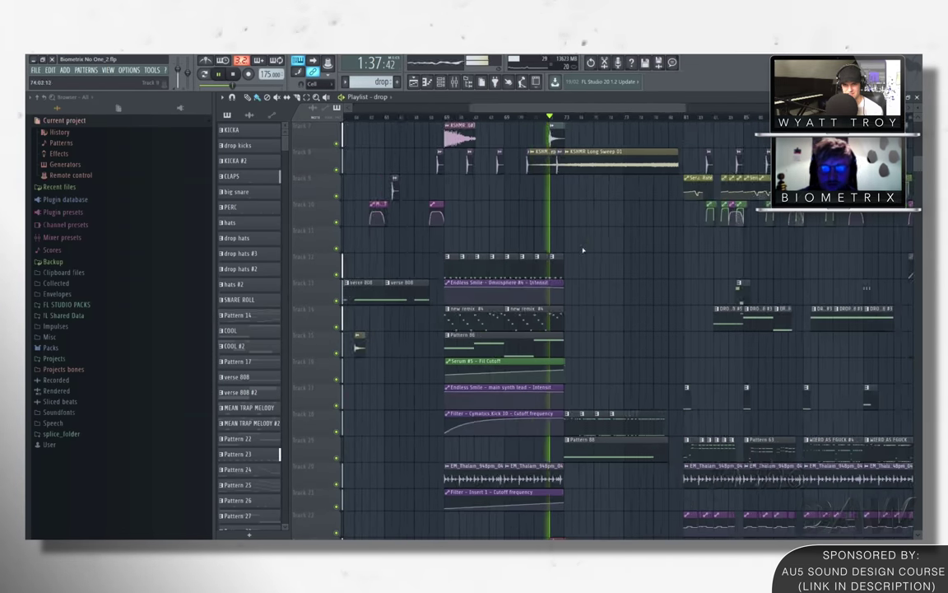
scroll(590, 195, "down", 2)
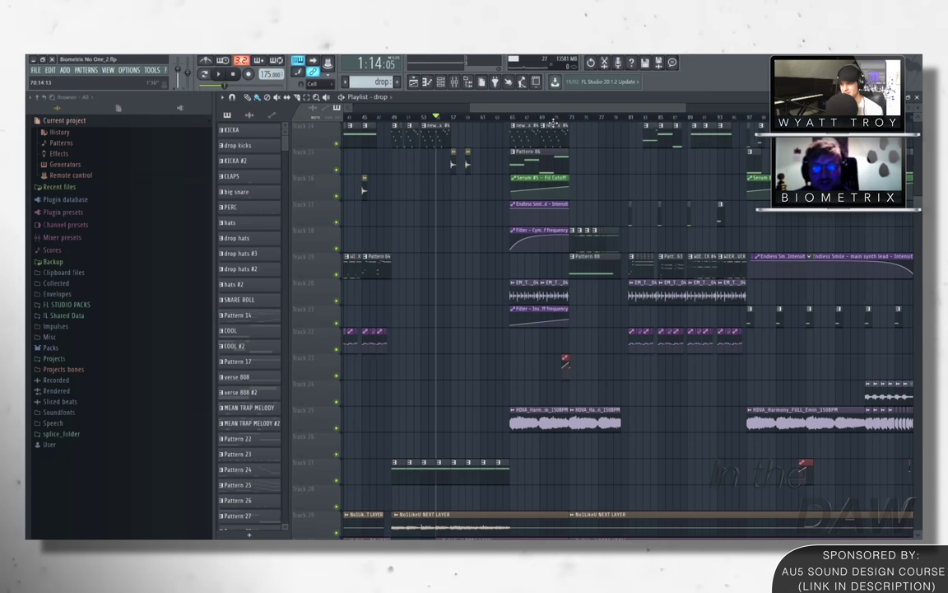
left_click_drag(559, 106, 475, 130)
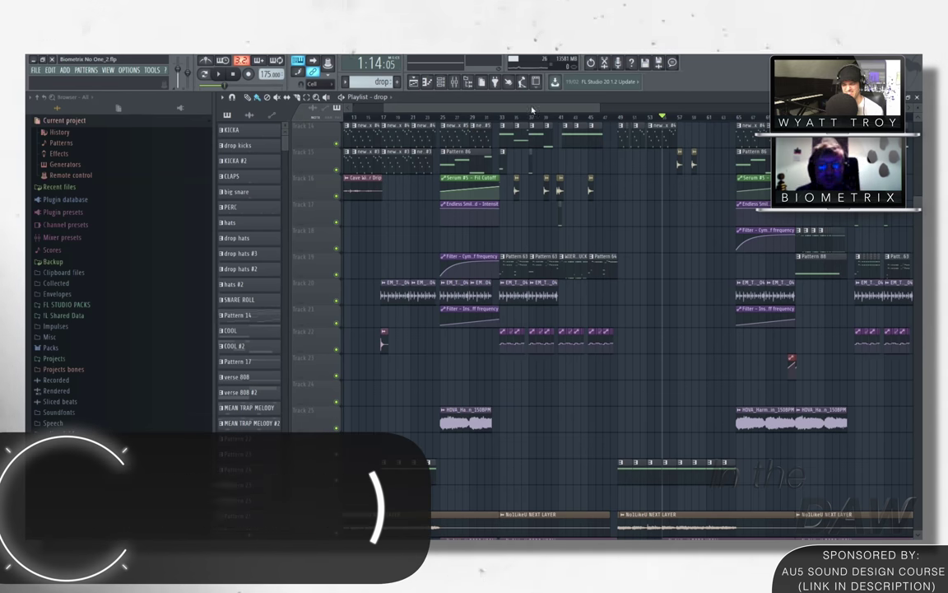
left_click_drag(540, 106, 531, 106)
scroll(589, 241, "up", 3)
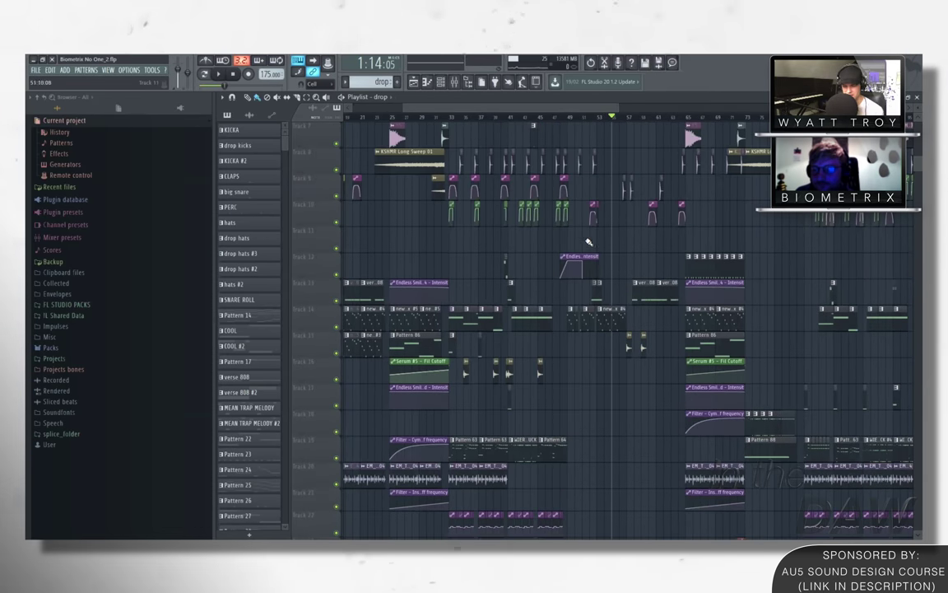
scroll(614, 246, "down", 8)
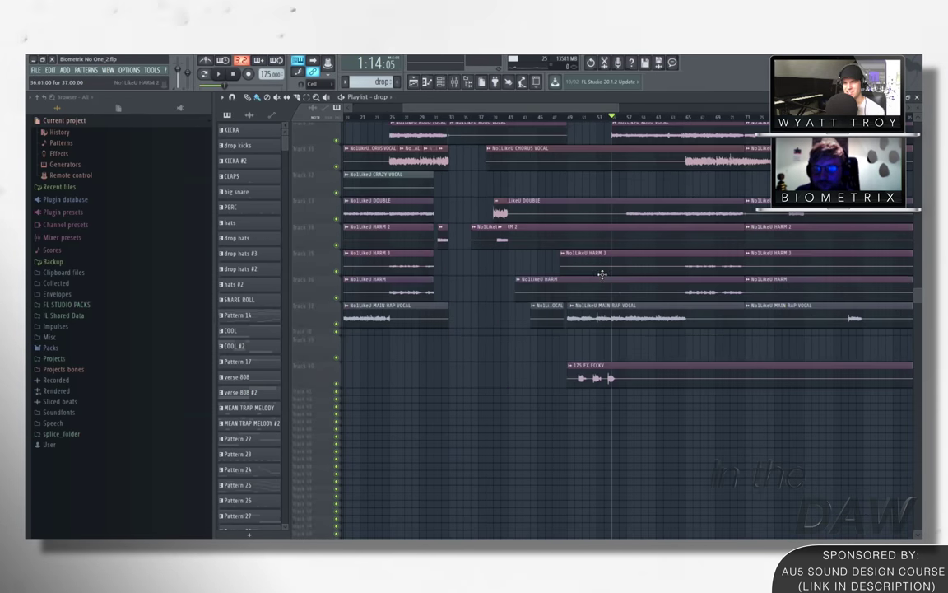
scroll(592, 292, "up", 3)
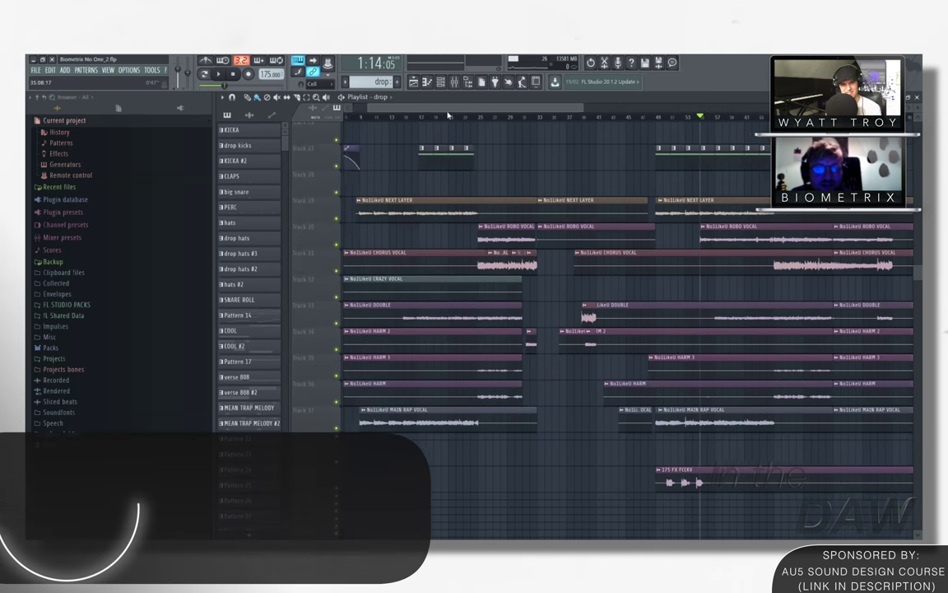
scroll(472, 110, "right", 1)
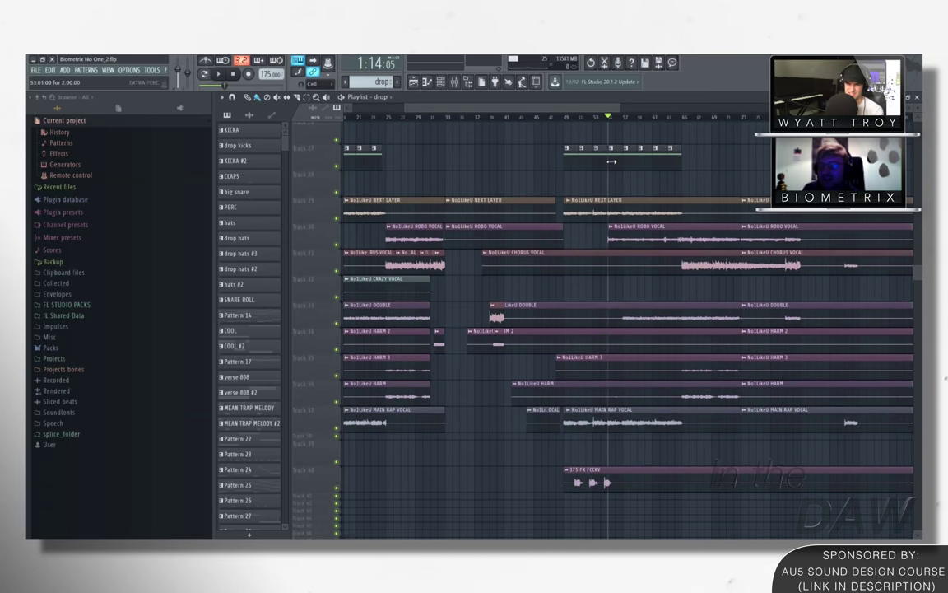
scroll(567, 275, "down", 3)
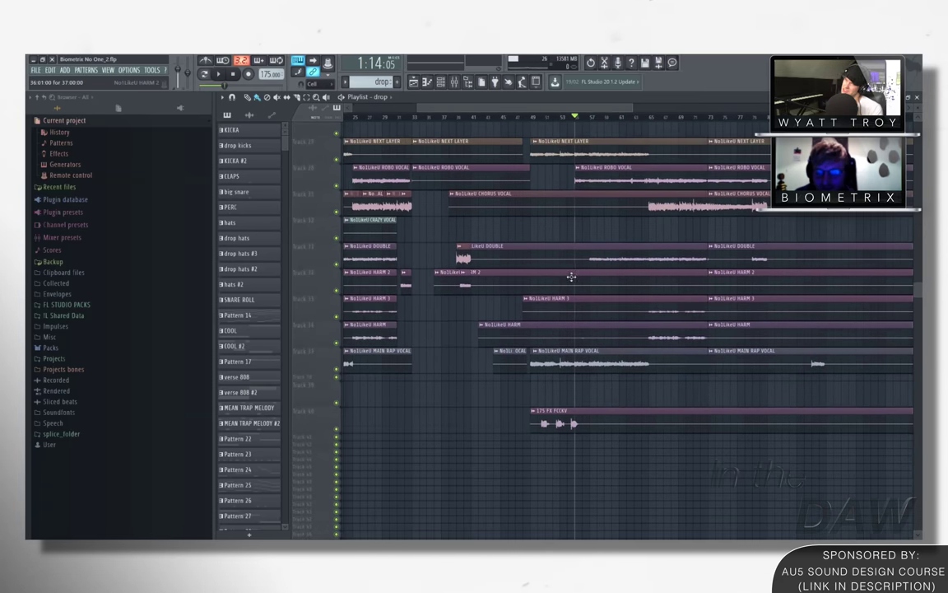
scroll(613, 194, "right", 1)
scroll(613, 194, "up", 3)
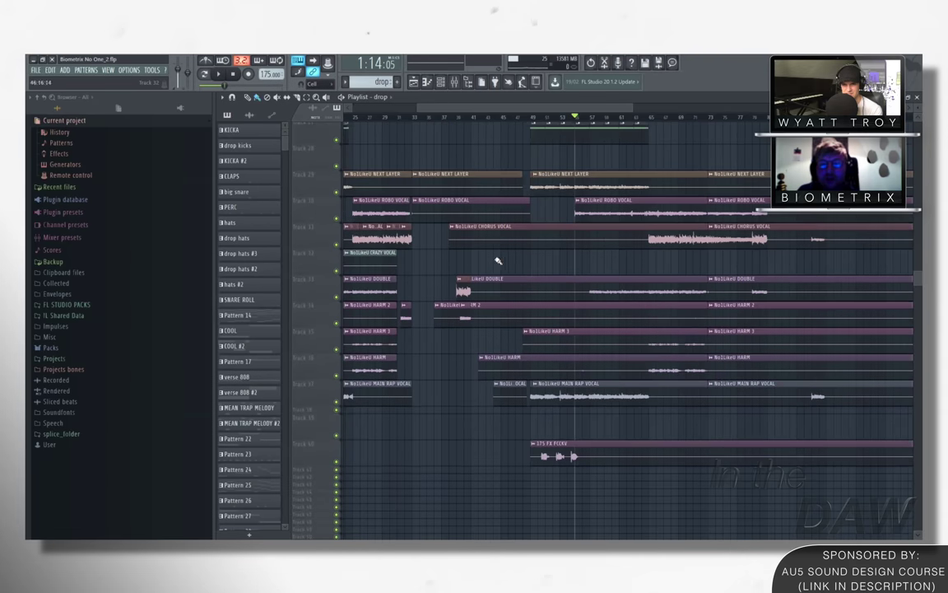
scroll(497, 261, "down", 2)
scroll(533, 227, "up", 2)
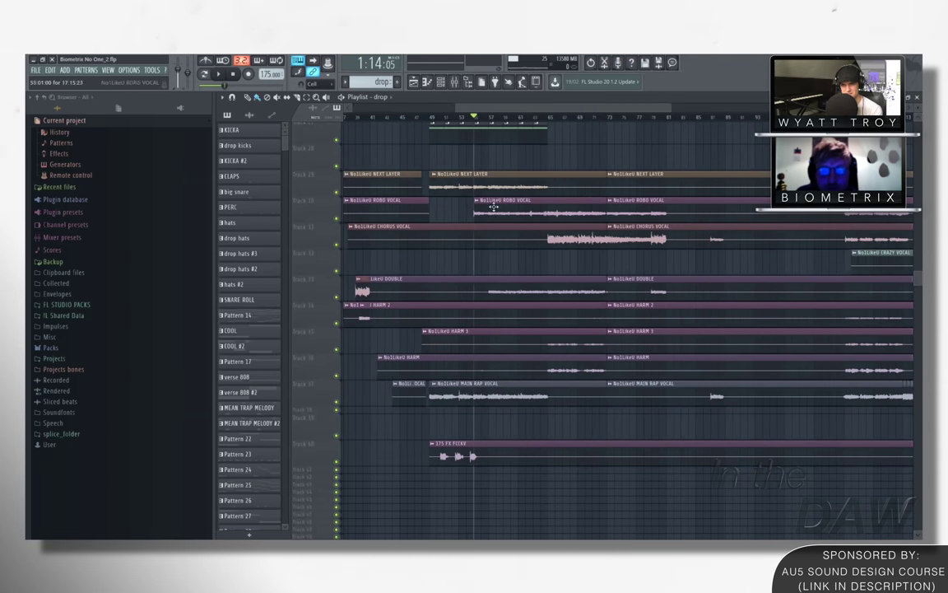
scroll(546, 233, "down", 1)
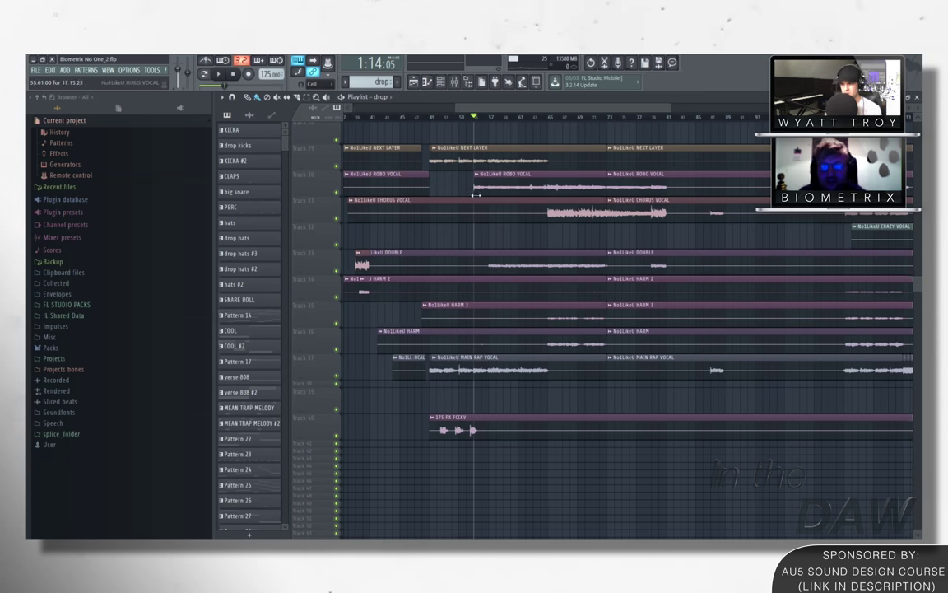
scroll(461, 197, "up", 3)
scroll(491, 248, "down", 3)
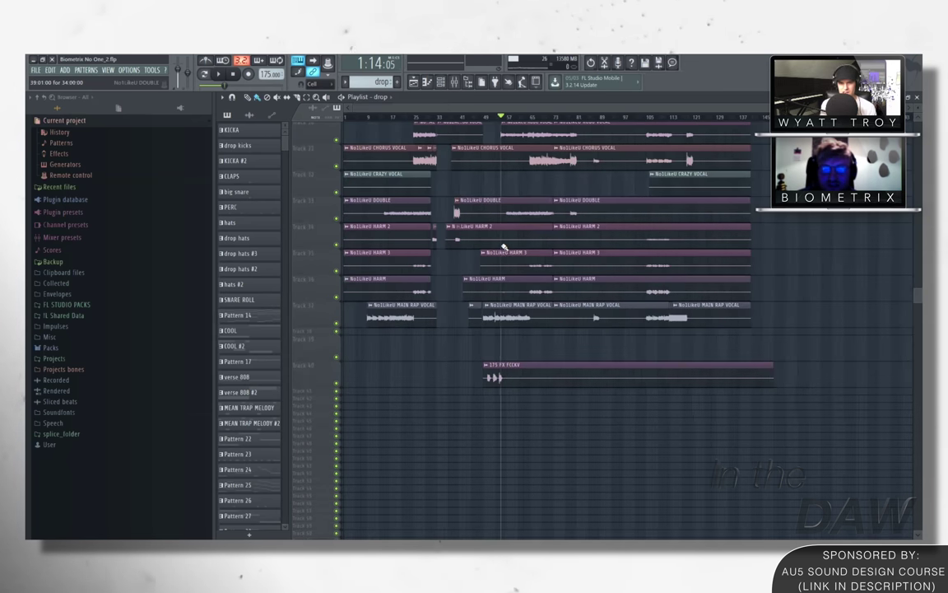
scroll(463, 250, "up", 3)
scroll(463, 250, "up", 8)
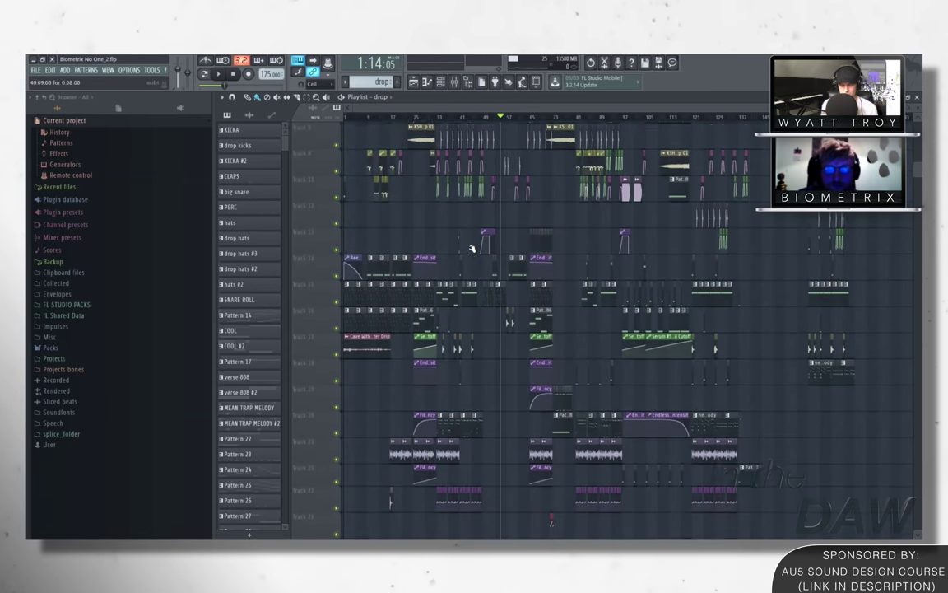
scroll(469, 254, "up", 4)
scroll(477, 254, "down", 4)
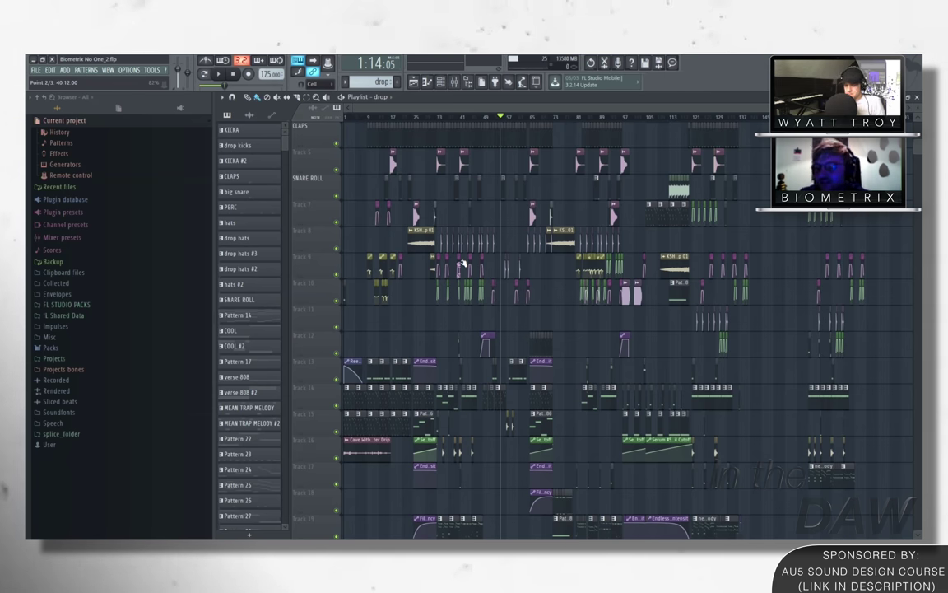
scroll(457, 271, "down", 3)
Step: Resize the playlist track heights and place the playhead back at 0:37
scroll(433, 283, "down", 4)
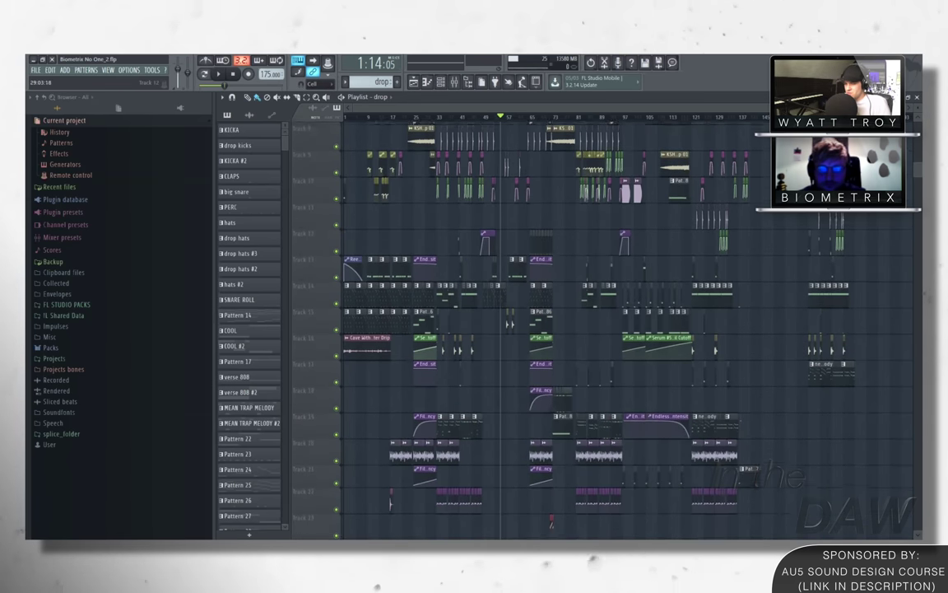
scroll(433, 283, "down", 3)
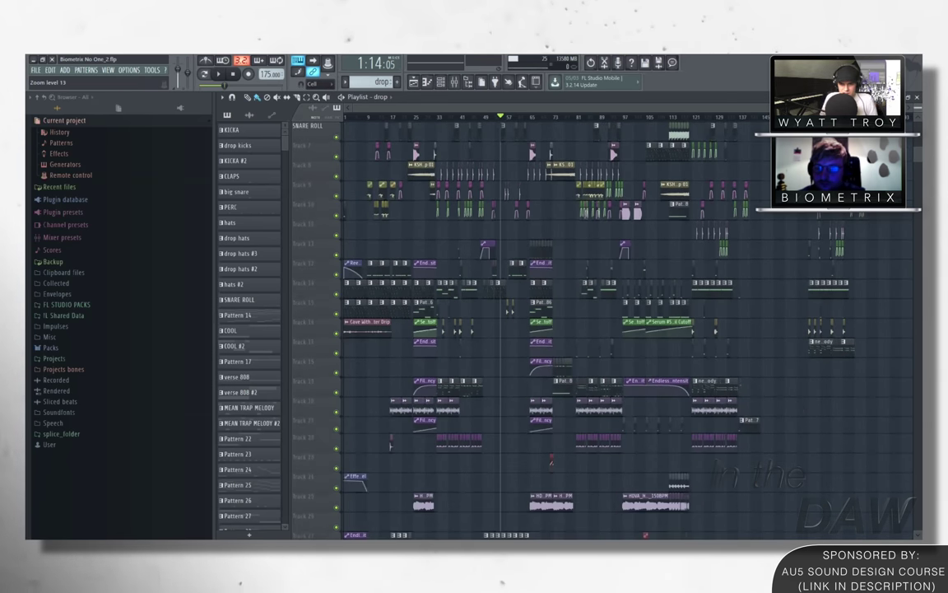
scroll(433, 282, "up", 1)
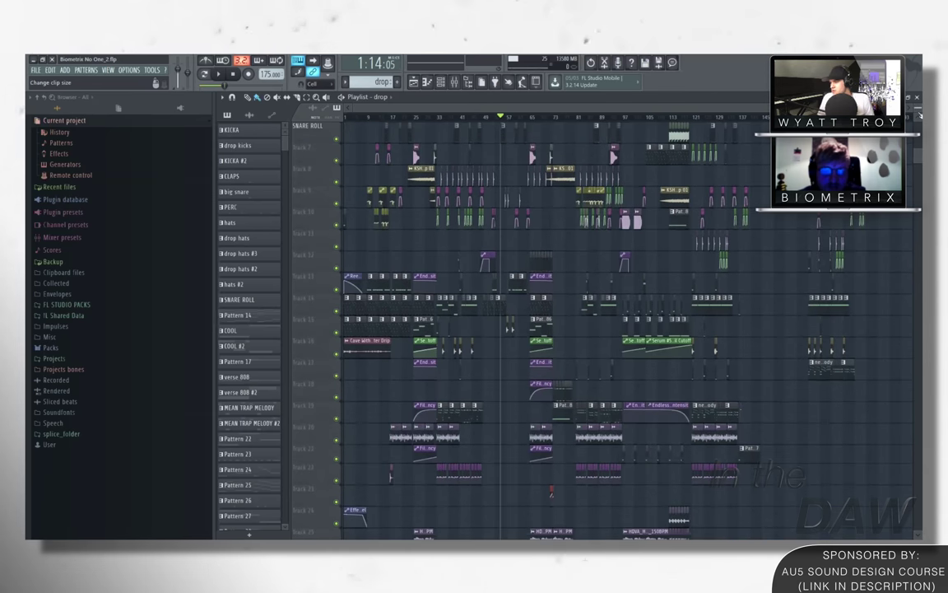
scroll(543, 329, "up", 3)
left_click(424, 117)
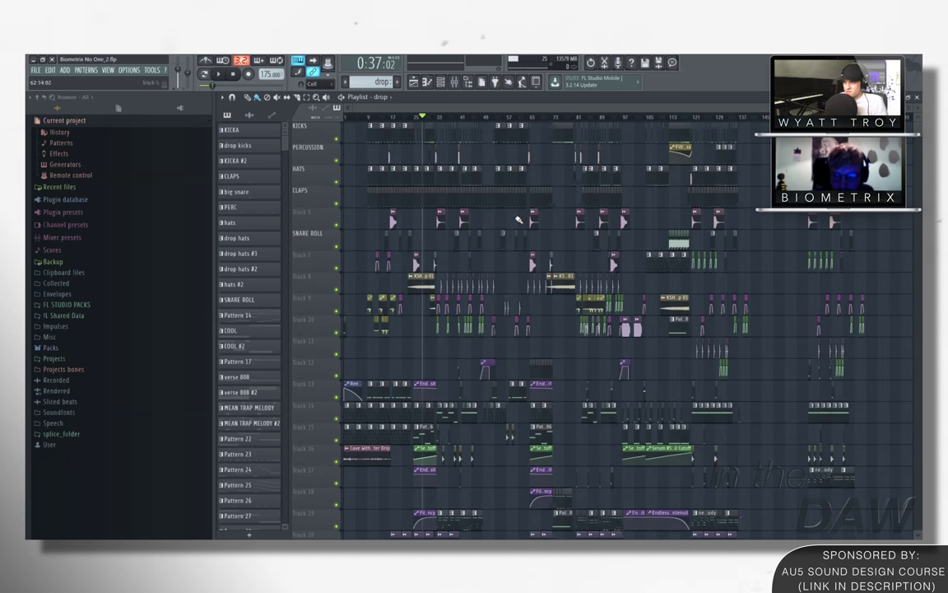
scroll(518, 218, "down", 2)
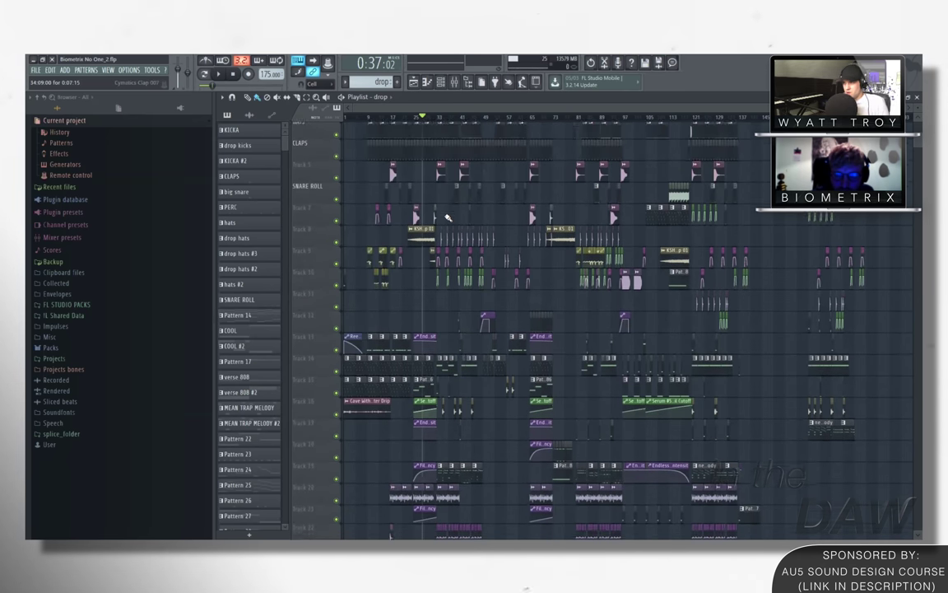
scroll(447, 218, "down", 1)
scroll(420, 223, "down", 2)
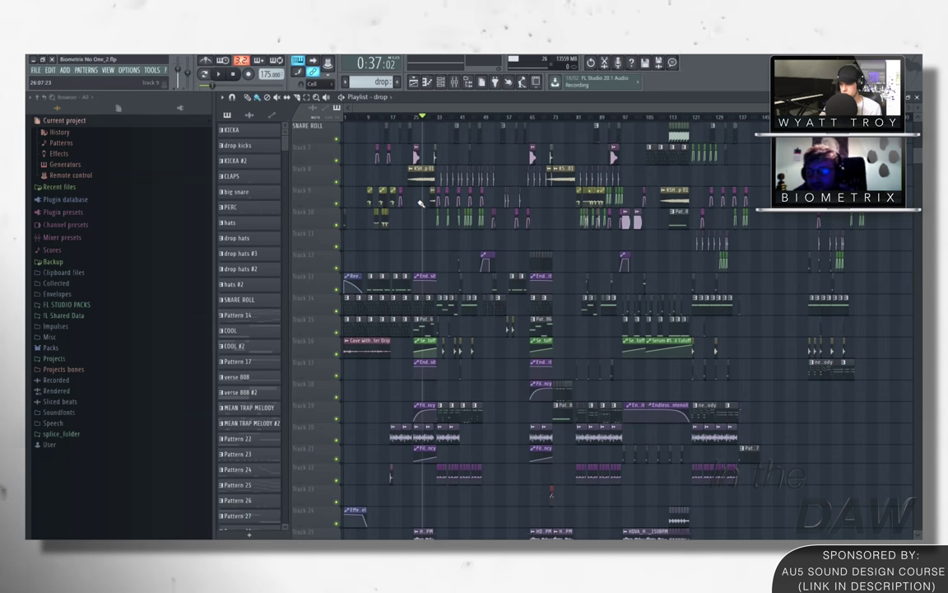
scroll(387, 494, "up", 2)
scroll(412, 411, "up", 3)
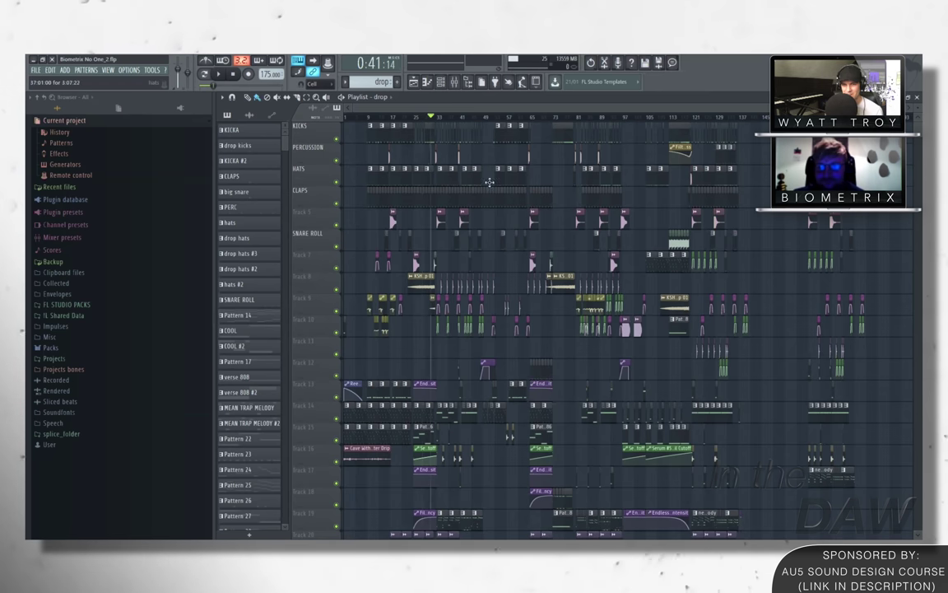
scroll(473, 214, "down", 2)
scroll(472, 214, "up", 1)
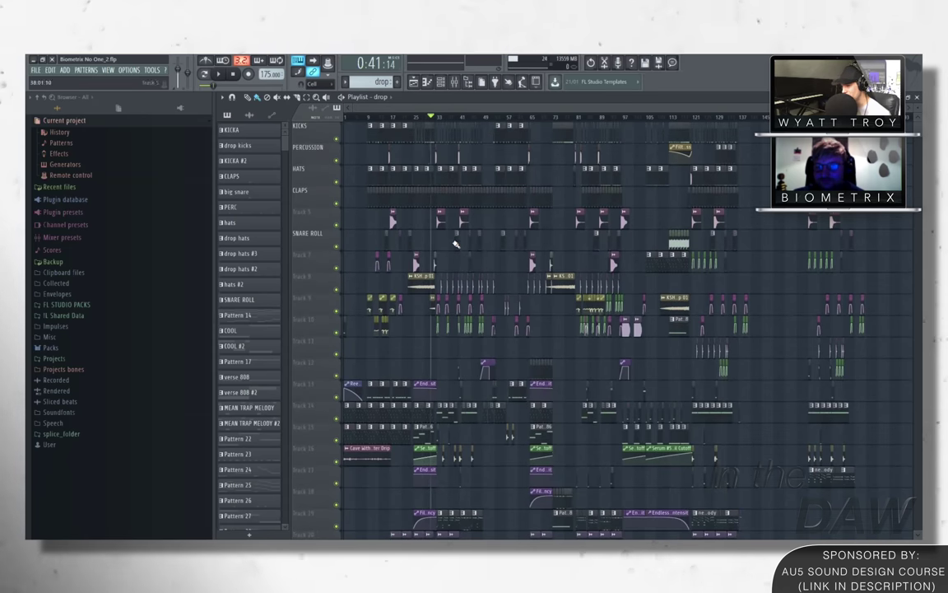
scroll(453, 257, "up", 1)
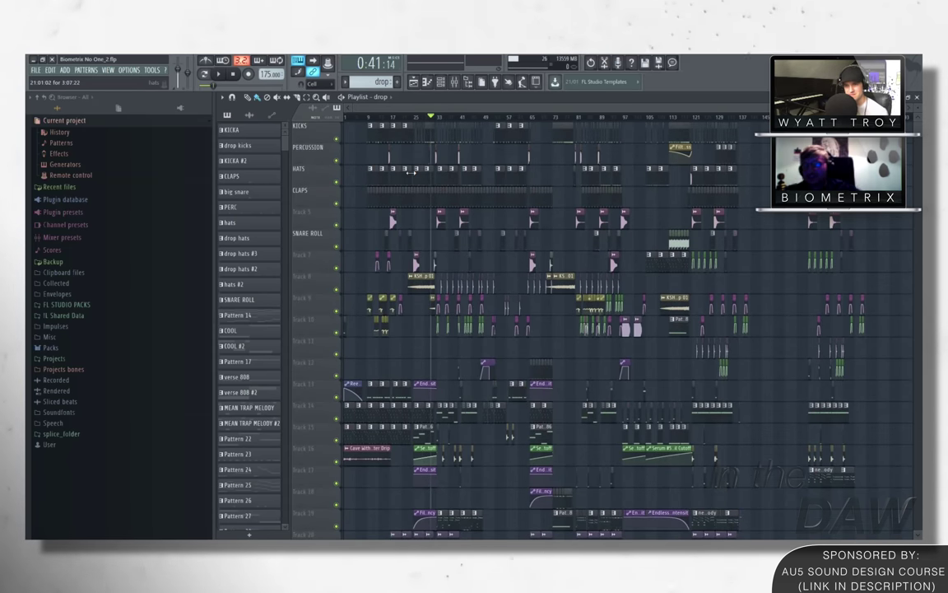